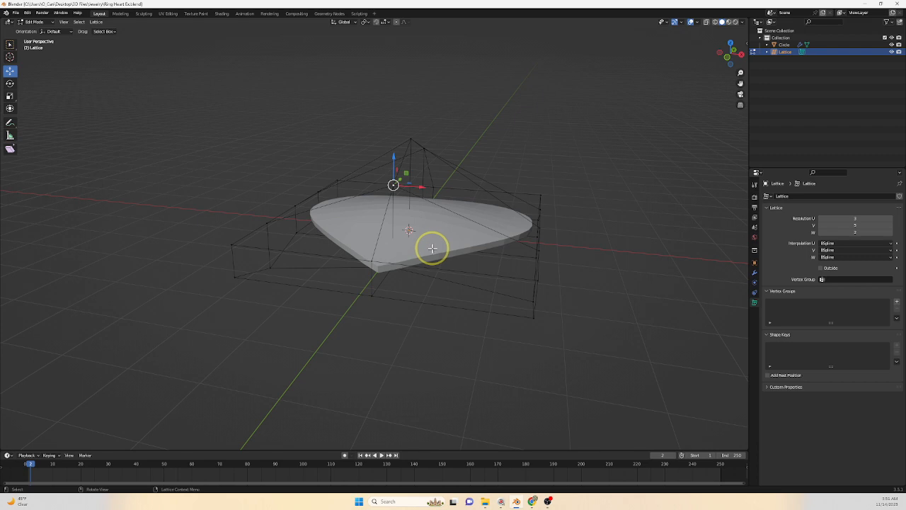
Return to Object Mode and apply the heart's Lattice, Mirror and Solidify modifiers.
{"action": "left_click", "coordinate": [45, 22]}
{"action": "left_click", "coordinate": [39, 26]}
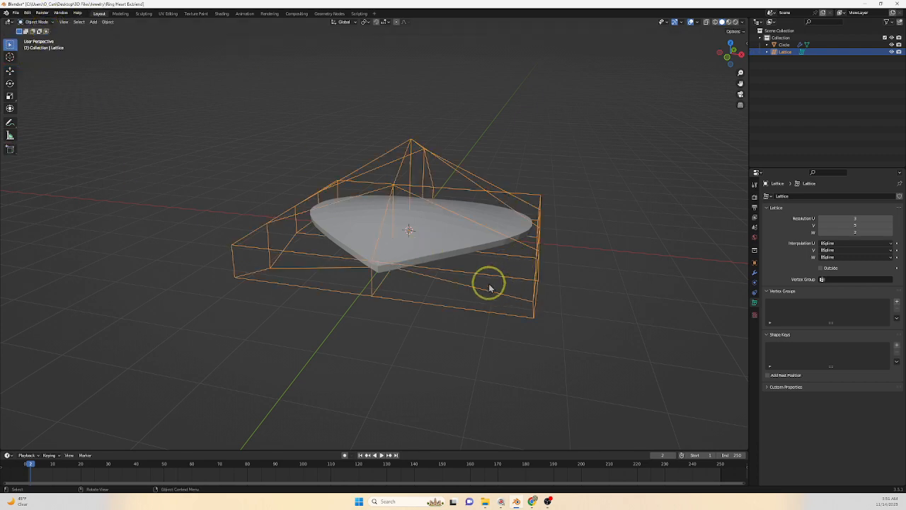
{"action": "left_click", "coordinate": [429, 245]}
{"action": "left_click", "coordinate": [754, 272]}
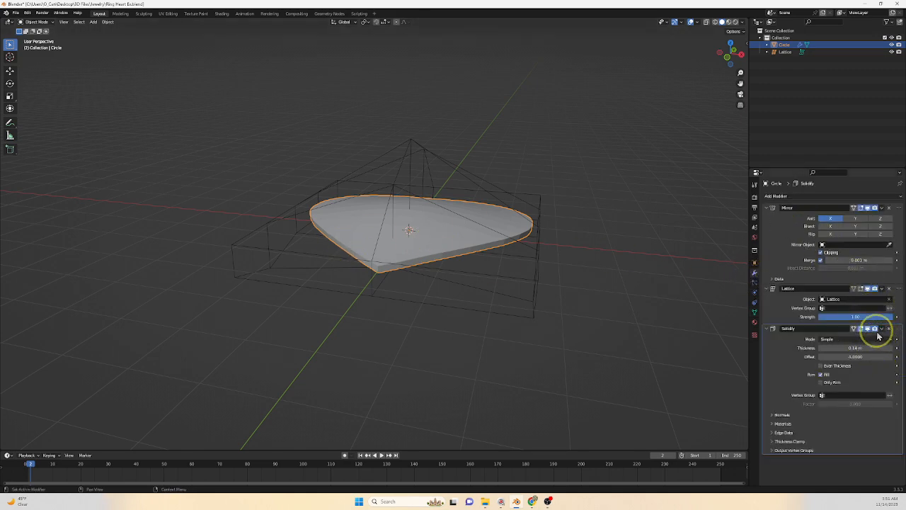
{"action": "left_click", "coordinate": [882, 289]}
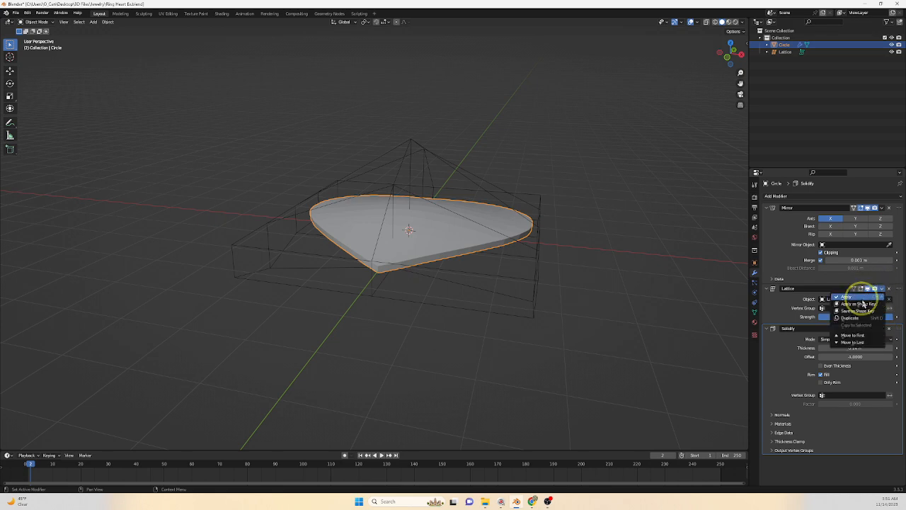
{"action": "left_click", "coordinate": [858, 299]}
{"action": "left_click", "coordinate": [882, 207]}
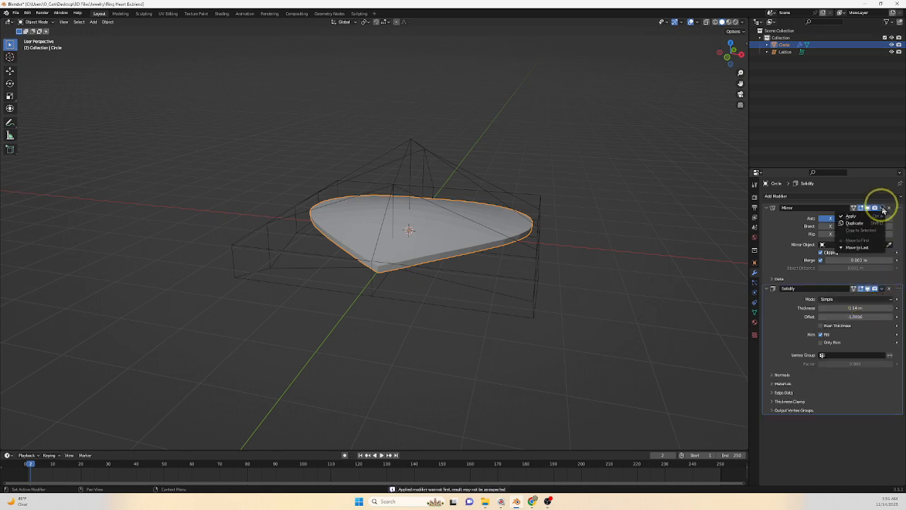
{"action": "left_click", "coordinate": [859, 218]}
{"action": "left_click", "coordinate": [882, 208]}
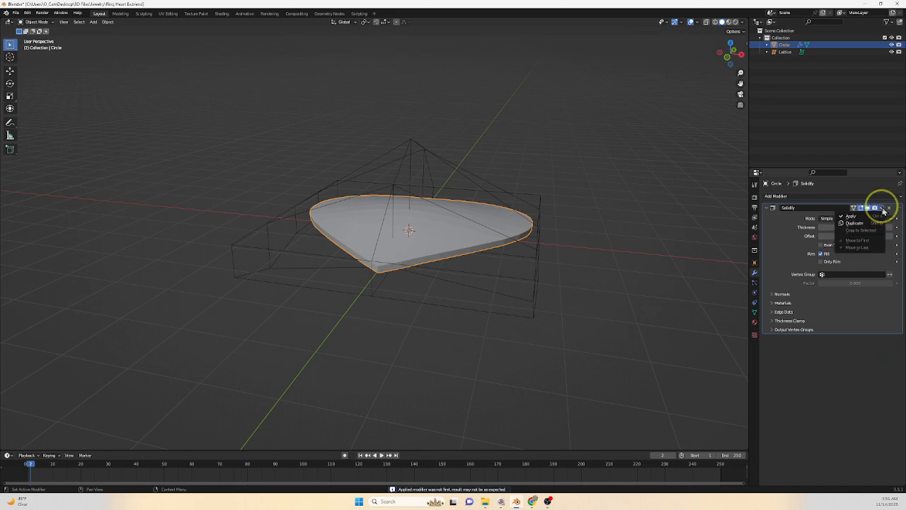
{"action": "left_click", "coordinate": [862, 217]}
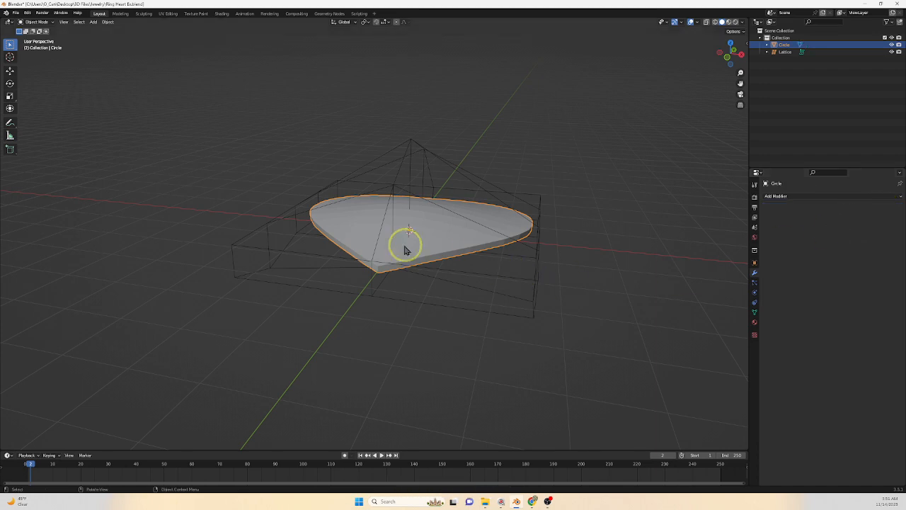
Delete the lattice cage around the heart and select the heart mesh.
{"action": "left_click", "coordinate": [513, 281]}
{"action": "key", "text": "Delete"}
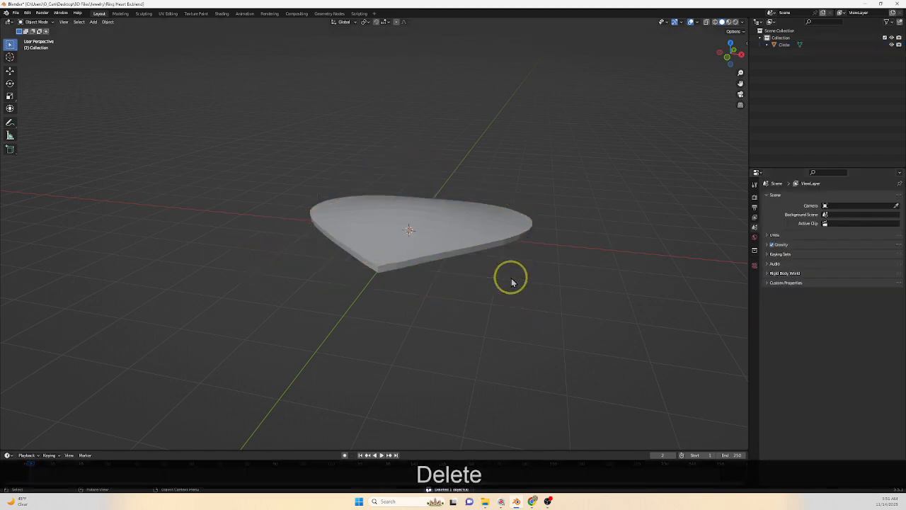
{"action": "left_click", "coordinate": [405, 247]}
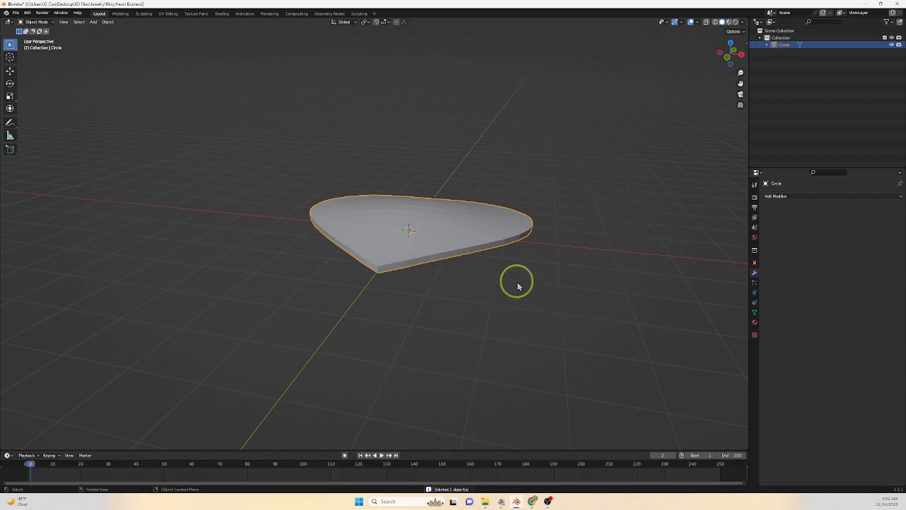
Try scaling the heart along the Z axis by a factor of about 3.02, and undo it.
{"action": "key", "text": "s"}
{"action": "key", "text": "z"}
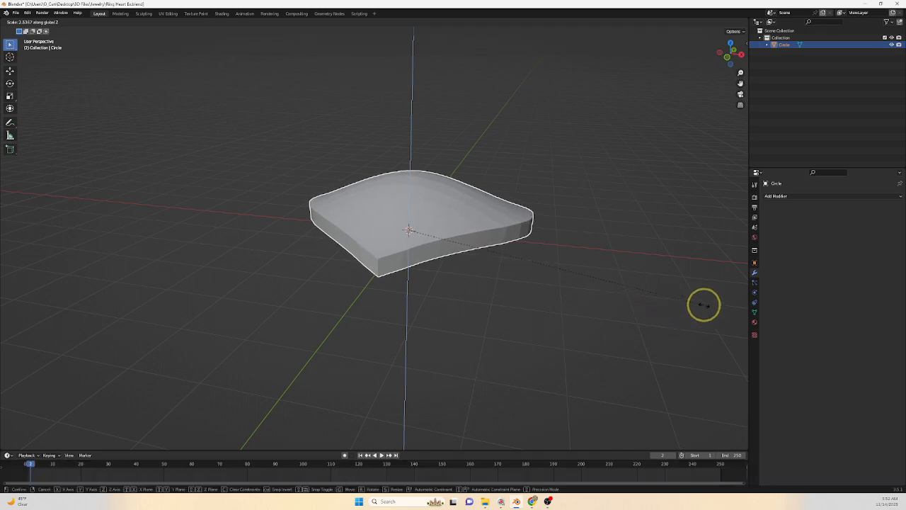
{"action": "left_click", "coordinate": [17, 299]}
{"action": "middle_click_drag", "start_coordinate": [548, 269], "coordinate": [529, 255]}
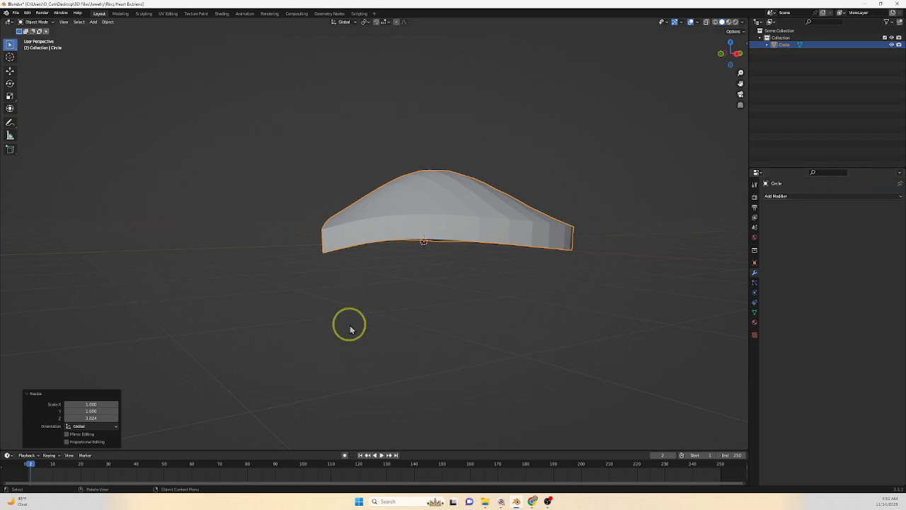
{"action": "key", "text": "ctrl+z"}
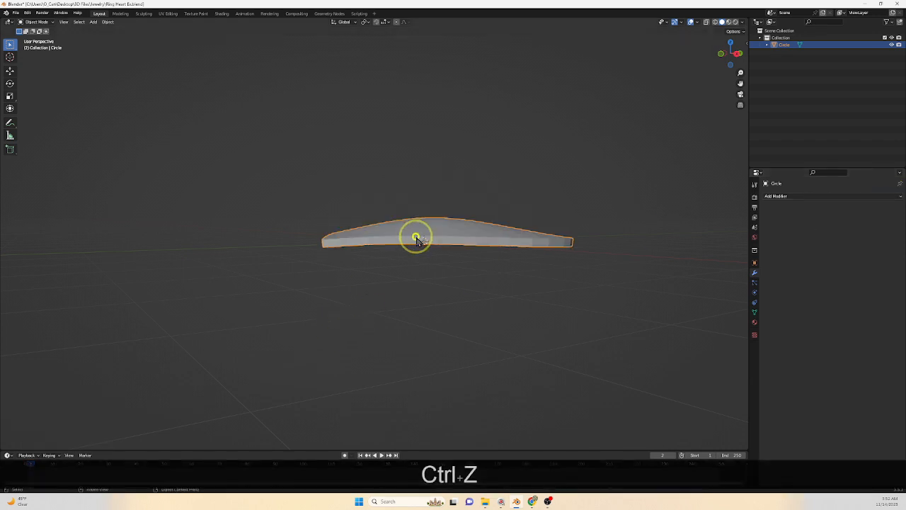
Enter Edit Mode on the heart and select its whole upper surface as seen from the top view.
{"action": "middle_click_drag", "start_coordinate": [418, 241], "coordinate": [439, 359], "text": "shift"}
{"action": "key", "text": "Tab"}
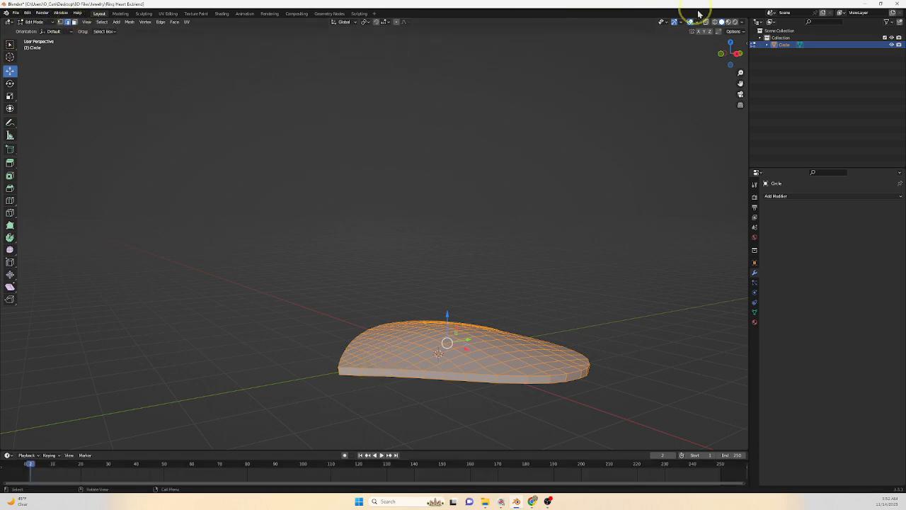
{"action": "left_click", "coordinate": [731, 44]}
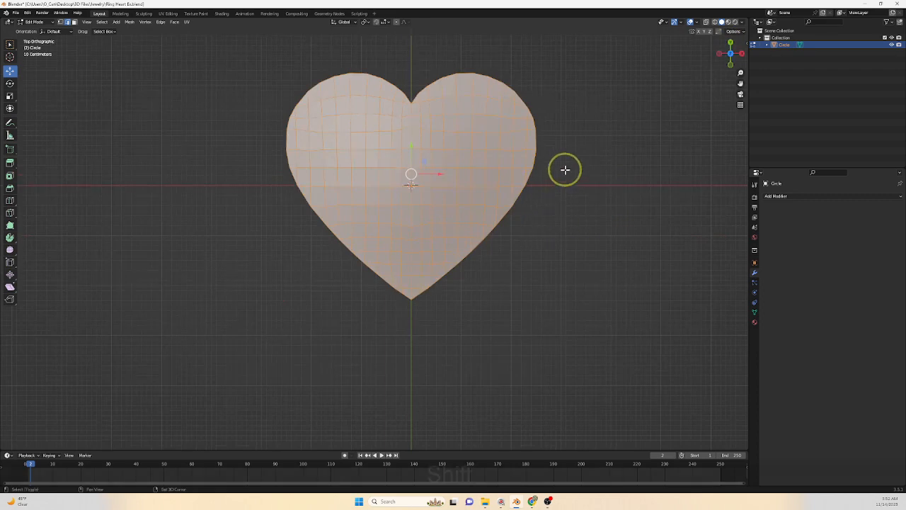
{"action": "middle_click_drag", "start_coordinate": [565, 169], "coordinate": [567, 233], "text": "shift"}
{"action": "left_click", "coordinate": [635, 245]}
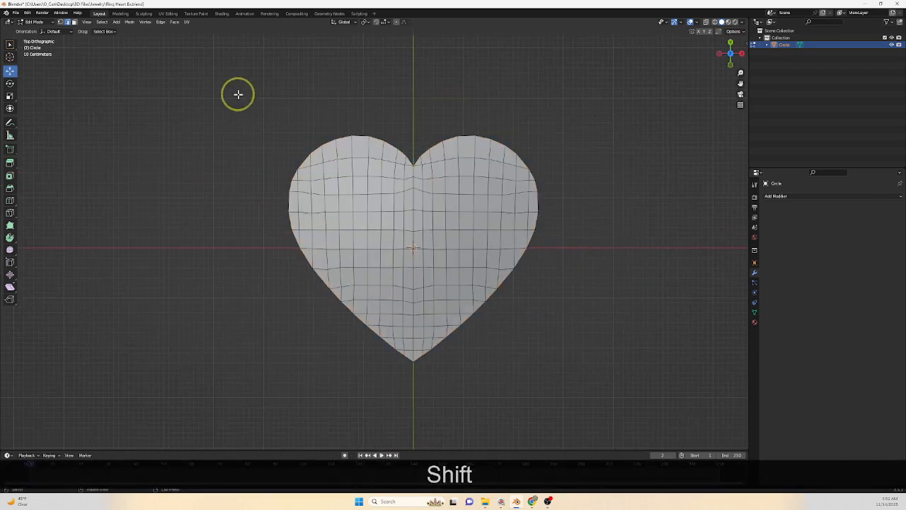
{"action": "left_click_drag", "start_coordinate": [233, 95], "coordinate": [625, 392]}
Try raising the selected upper surface about 0.28 m along Z, and undo the move.
{"action": "middle_click_drag", "start_coordinate": [625, 391], "coordinate": [399, 320]}
{"action": "left_click_drag", "start_coordinate": [399, 320], "coordinate": [401, 299]}
{"action": "scroll", "coordinate": [500, 412], "scroll_direction": "up", "scroll_amount": 5}
{"action": "middle_click_drag", "start_coordinate": [500, 411], "coordinate": [463, 336], "text": "shift"}
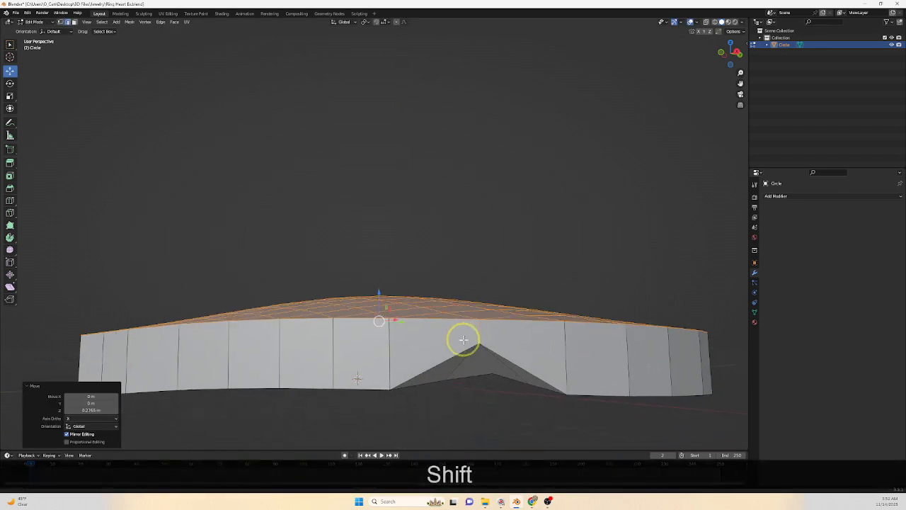
{"action": "key", "text": "ctrl+shift+z"}
{"action": "key", "text": "shift"}
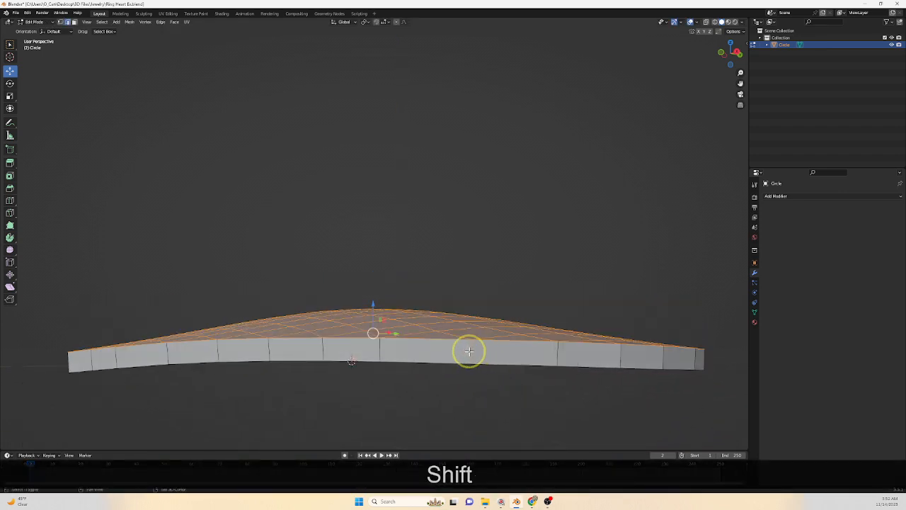
With face selection, raise the heart's upper faces about 0.23 m along Z and return to Object Mode.
{"action": "scroll", "coordinate": [406, 375], "scroll_direction": "down", "scroll_amount": 2}
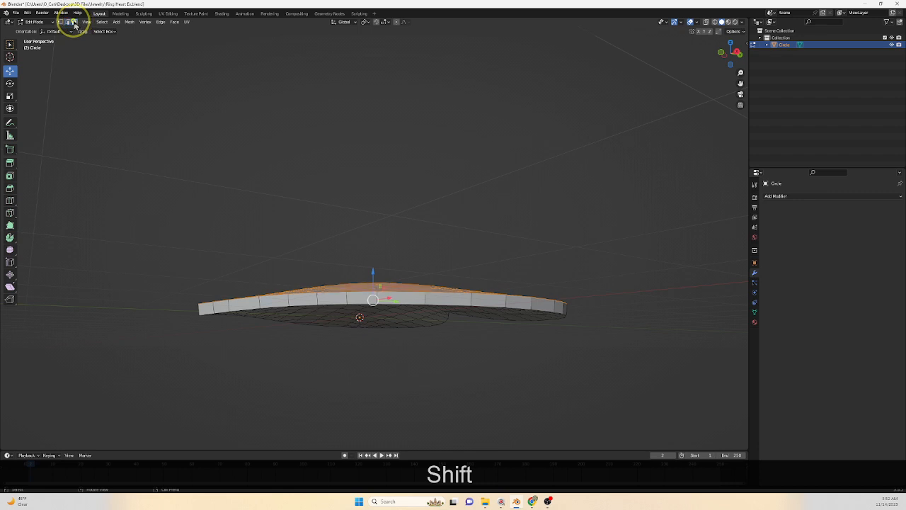
{"action": "middle_click_drag", "start_coordinate": [233, 285], "coordinate": [245, 302]}
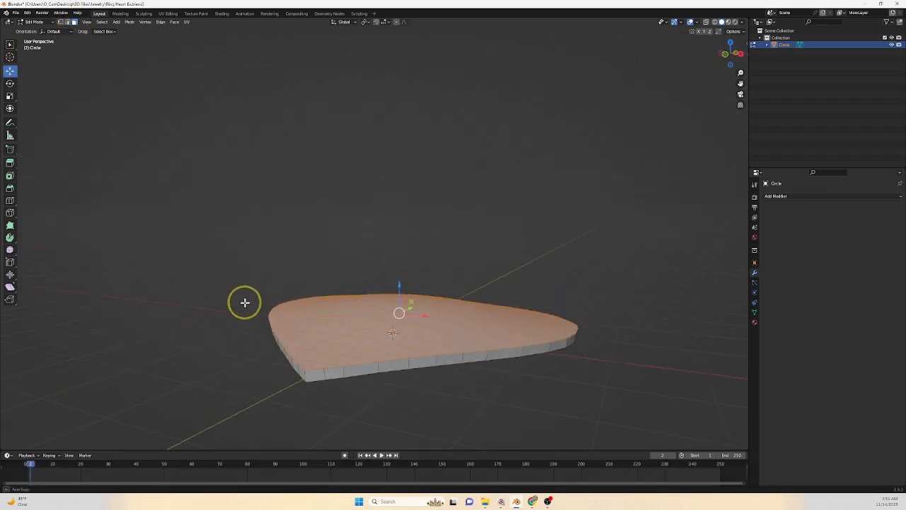
{"action": "left_click_drag", "start_coordinate": [399, 288], "coordinate": [402, 270]}
{"action": "scroll", "coordinate": [429, 296], "scroll_direction": "down", "scroll_amount": 4}
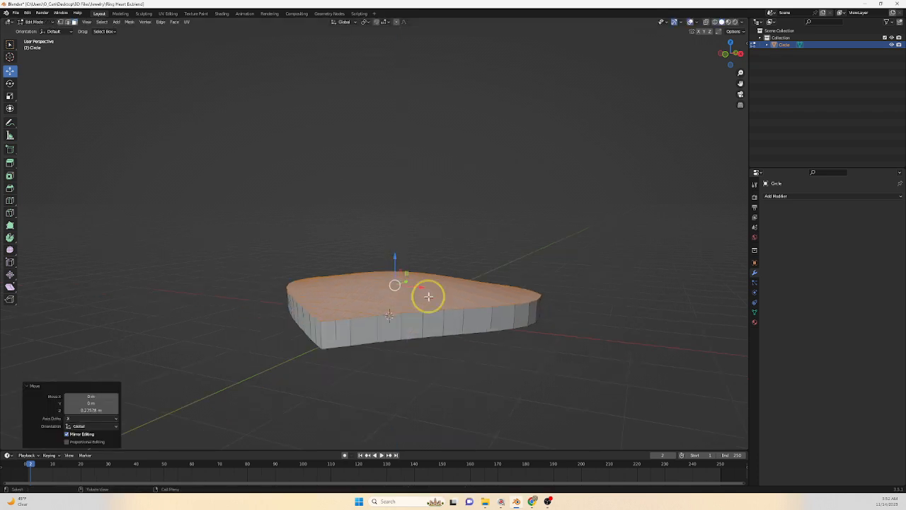
{"action": "mouse_move", "coordinate": [478, 320]}
{"action": "middle_mouse_down", "text": "shift"}
{"action": "mouse_move", "coordinate": [475, 366]}
{"action": "mouse_move", "coordinate": [414, 338]}
{"action": "mouse_move", "coordinate": [484, 368]}
{"action": "mouse_move", "coordinate": [459, 378]}
{"action": "mouse_move", "coordinate": [453, 297]}
{"action": "mouse_move", "coordinate": [458, 309]}
{"action": "mouse_move", "coordinate": [484, 293]}
{"action": "mouse_move", "coordinate": [479, 271]}
{"action": "mouse_move", "coordinate": [474, 346]}
{"action": "mouse_move", "coordinate": [469, 328]}
{"action": "mouse_move", "coordinate": [500, 347]}
{"action": "mouse_move", "coordinate": [501, 365]}
{"action": "mouse_move", "coordinate": [524, 368]}
{"action": "mouse_move", "coordinate": [484, 356]}
{"action": "mouse_move", "coordinate": [486, 418]}
{"action": "mouse_move", "coordinate": [487, 327]}
{"action": "middle_mouse_up", "text": "shift"}
{"action": "key", "text": "Tab"}
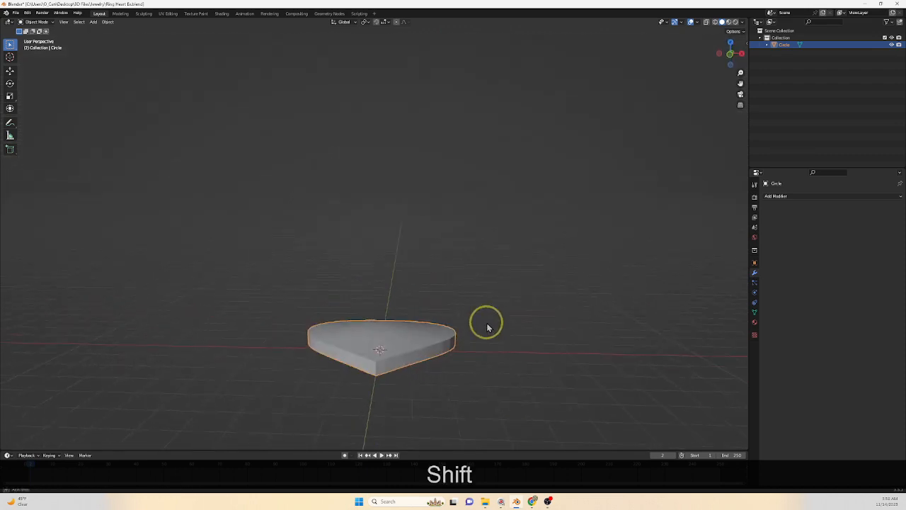
Add a cylinder mesh at the centre of the heart.
{"action": "left_click", "coordinate": [95, 24]}
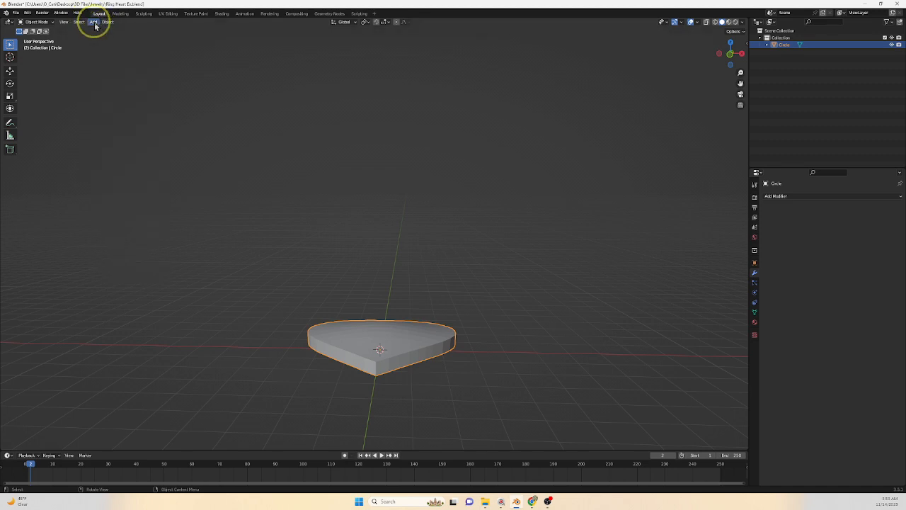
{"action": "left_click", "coordinate": [94, 23]}
{"action": "mouse_move", "coordinate": [124, 31]}
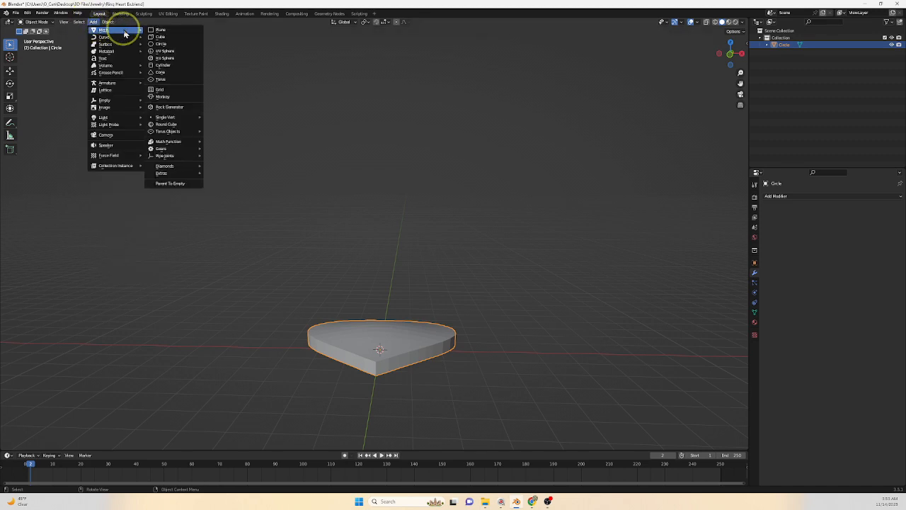
{"action": "left_click", "coordinate": [174, 66]}
{"action": "middle_click_drag", "start_coordinate": [455, 303], "coordinate": [519, 299], "text": "shift"}
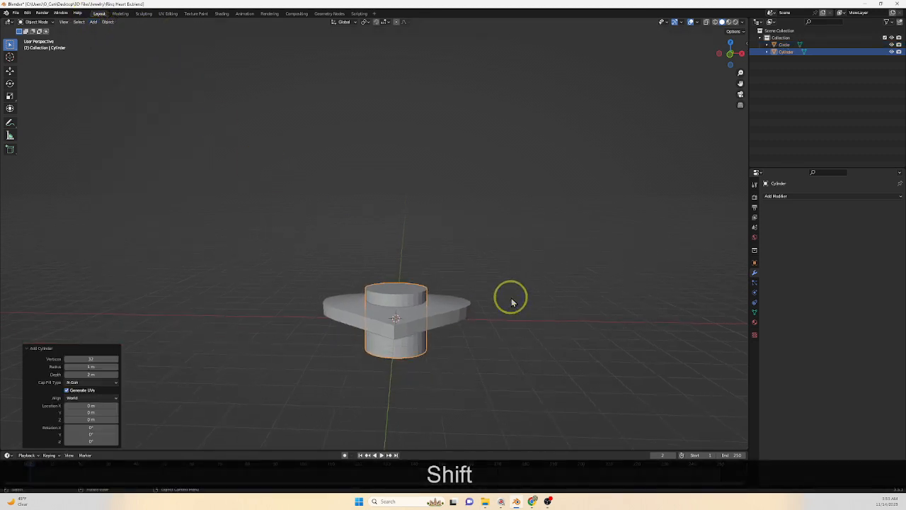
Rotate the cylinder 90° about the X axis and scale it uniformly by 4.
{"action": "key", "text": "r"}
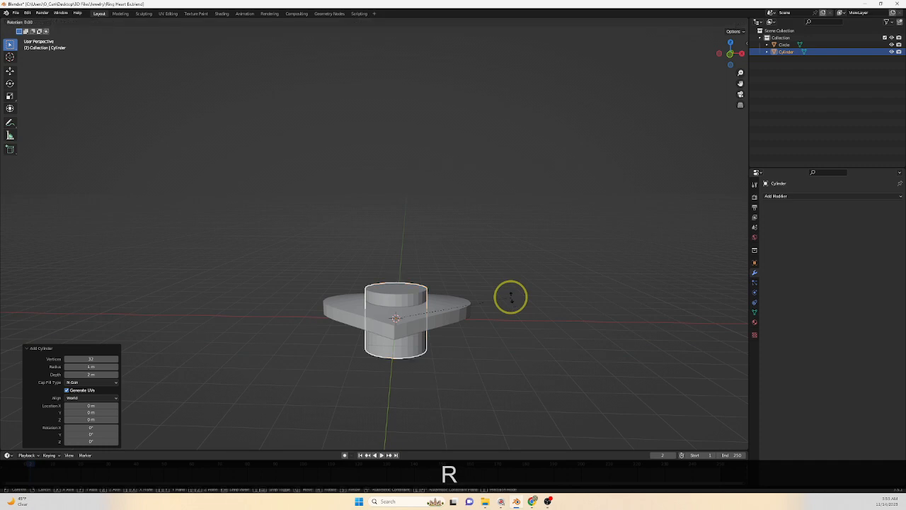
{"action": "key", "text": "x"}
{"action": "key", "text": "KP_9"}
{"action": "key", "text": "KP_0"}
{"action": "key", "text": "Return"}
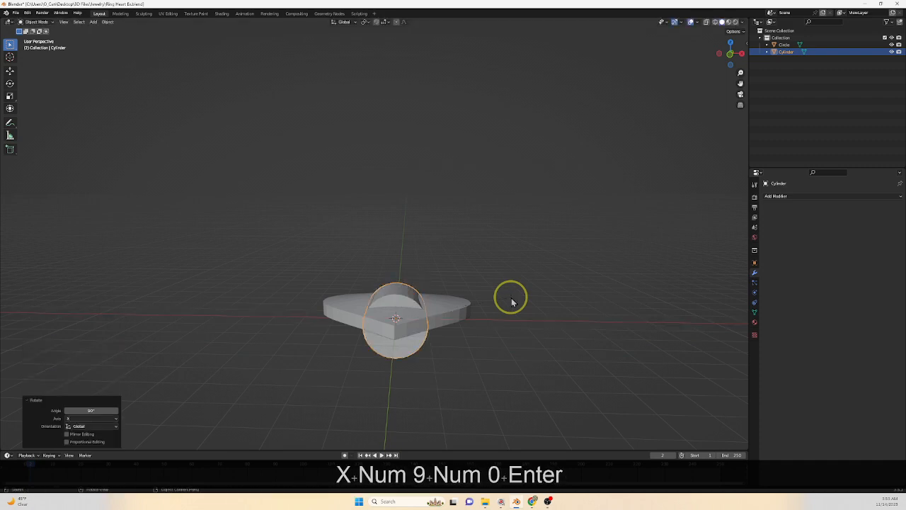
{"action": "key", "text": "s"}
{"action": "key", "text": "KP_4"}
{"action": "key", "text": "Return"}
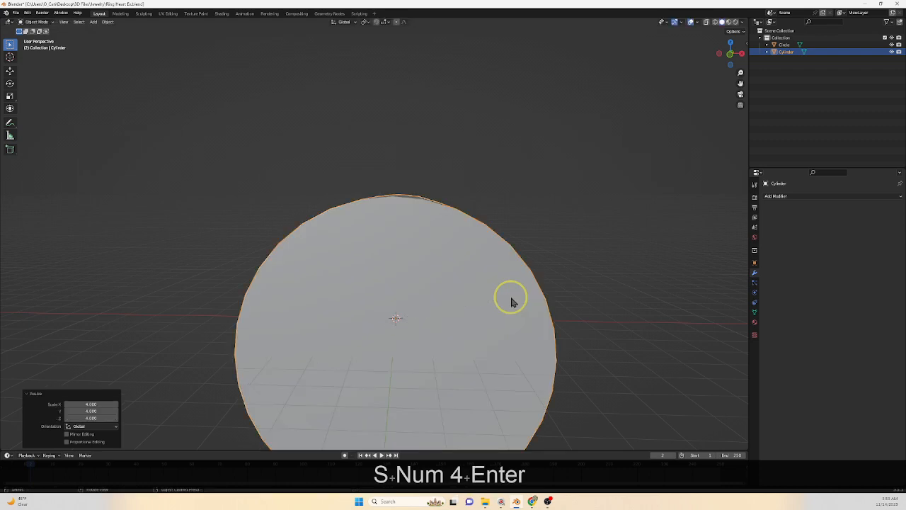
Move the cylinder down along Z so that only its top reaches into the heart.
{"action": "left_click", "coordinate": [10, 70]}
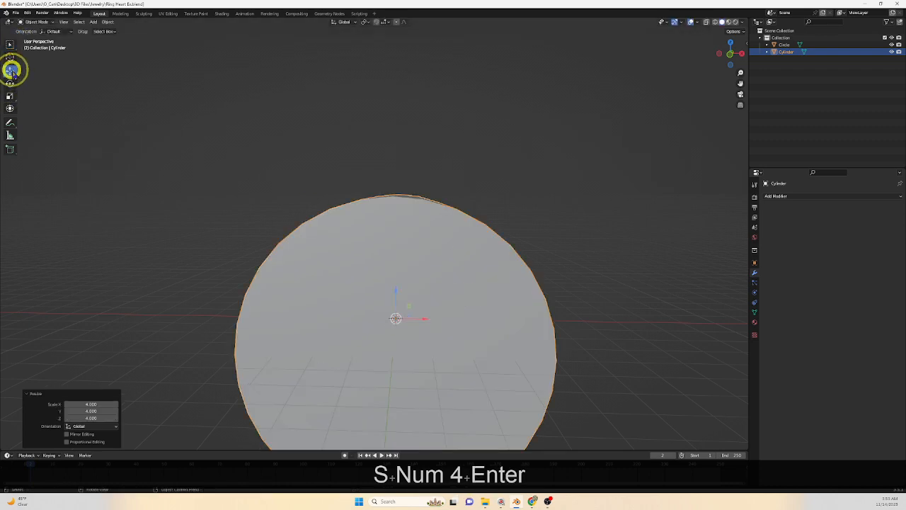
{"action": "scroll", "coordinate": [538, 272], "scroll_direction": "down", "scroll_amount": 3}
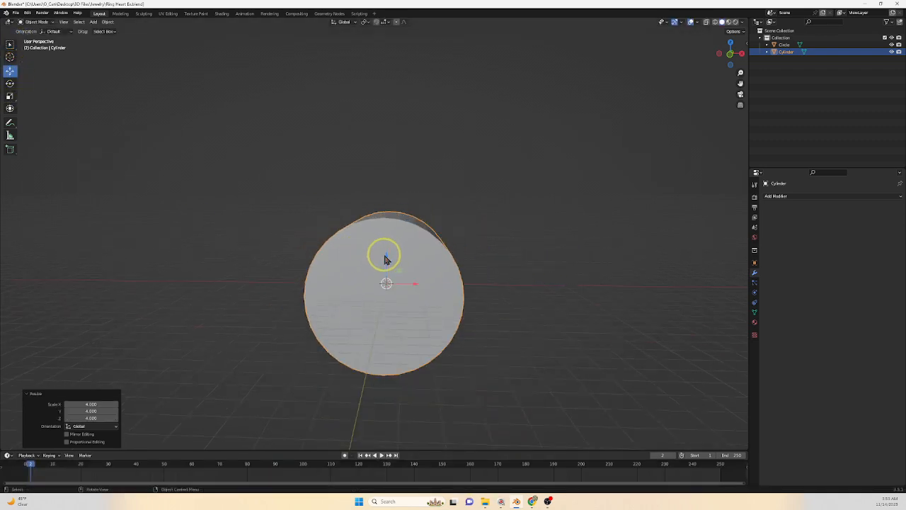
{"action": "left_click_drag", "start_coordinate": [388, 259], "coordinate": [394, 318]}
{"action": "middle_click_drag", "start_coordinate": [522, 308], "coordinate": [546, 298]}
{"action": "left_click", "coordinate": [730, 44]}
{"action": "scroll", "coordinate": [533, 323], "scroll_direction": "up", "scroll_amount": 2}
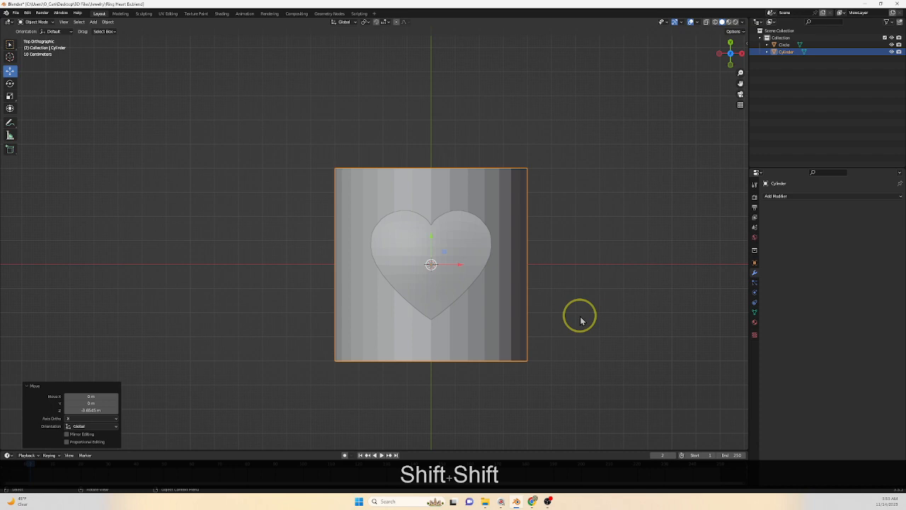
Narrow the cylinder along the Y axis by scaling it to about 0.324.
{"action": "key", "text": "s"}
{"action": "key", "text": "y"}
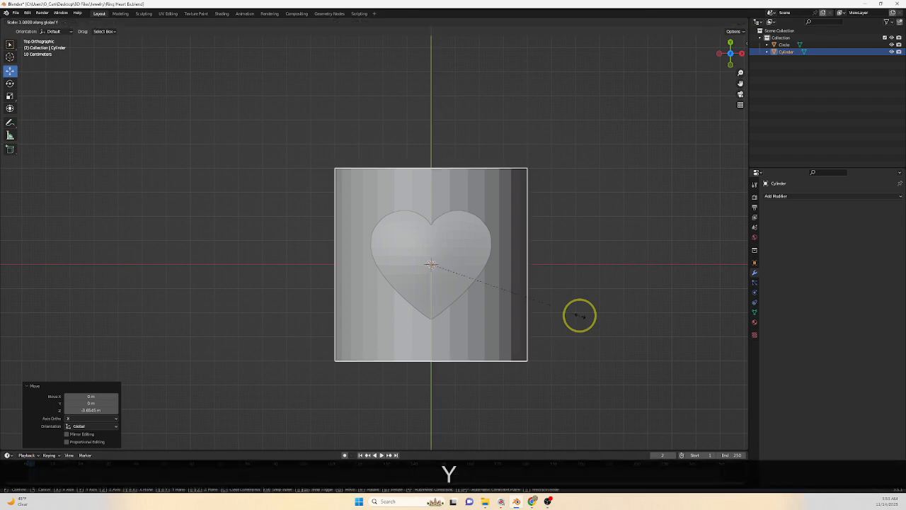
{"action": "left_click", "coordinate": [479, 248]}
{"action": "scroll", "coordinate": [511, 334], "scroll_direction": "up", "scroll_amount": 3}
{"action": "middle_click_drag", "start_coordinate": [570, 386], "coordinate": [507, 334], "text": "shift"}
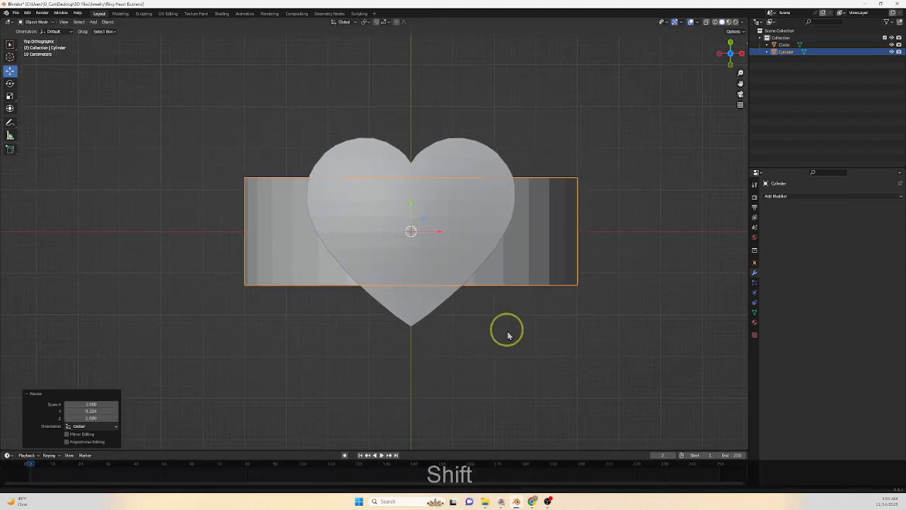
Duplicate the cylinder in place and scale the original cylinder uniformly to about 0.791.
{"action": "middle_click_drag", "start_coordinate": [542, 419], "coordinate": [516, 263]}
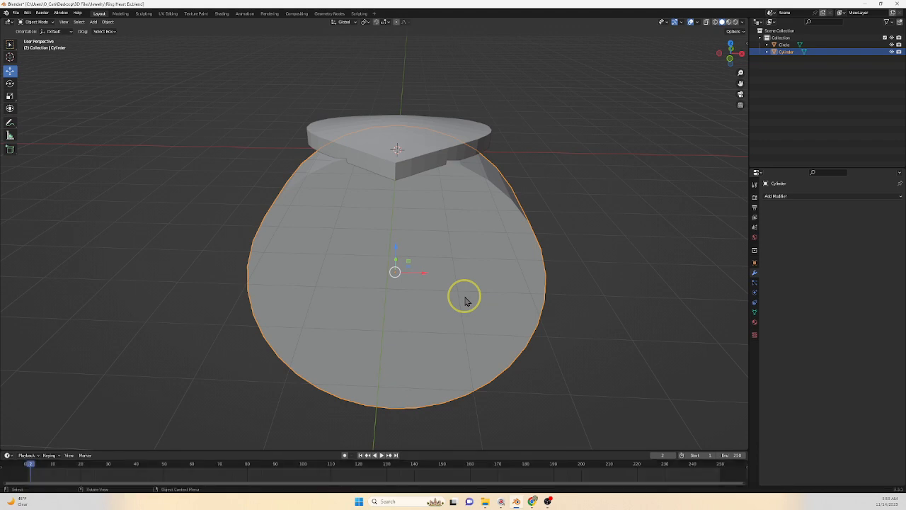
{"action": "key", "text": "ctrl+c"}
{"action": "key", "text": "ctrl+v"}
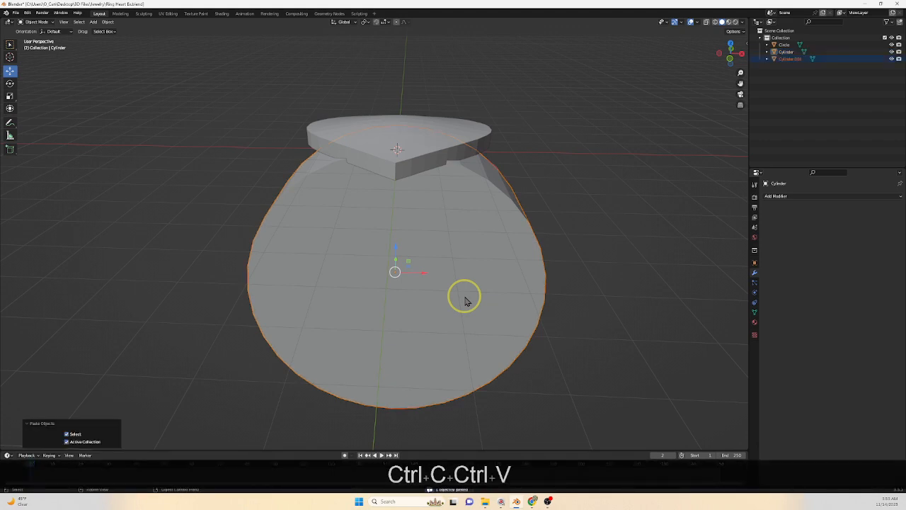
{"action": "left_click", "coordinate": [466, 301]}
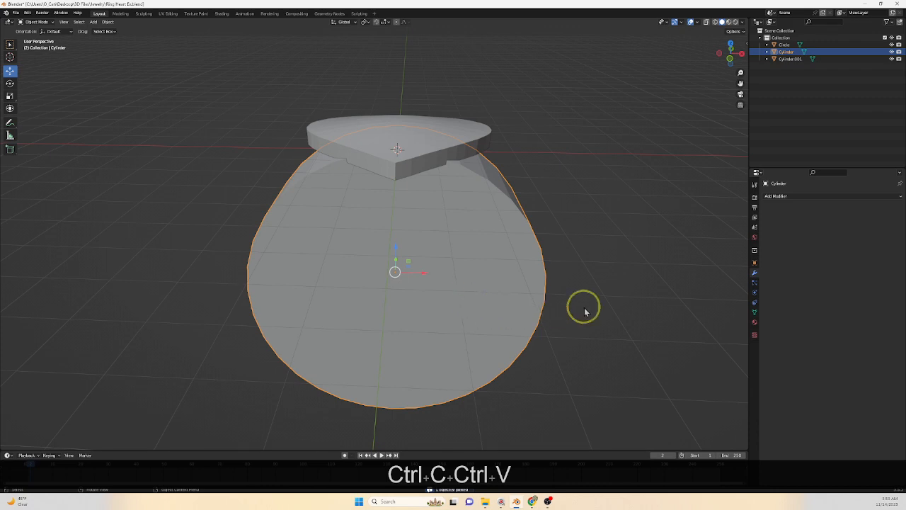
{"action": "key", "text": "s"}
{"action": "left_click", "coordinate": [589, 340]}
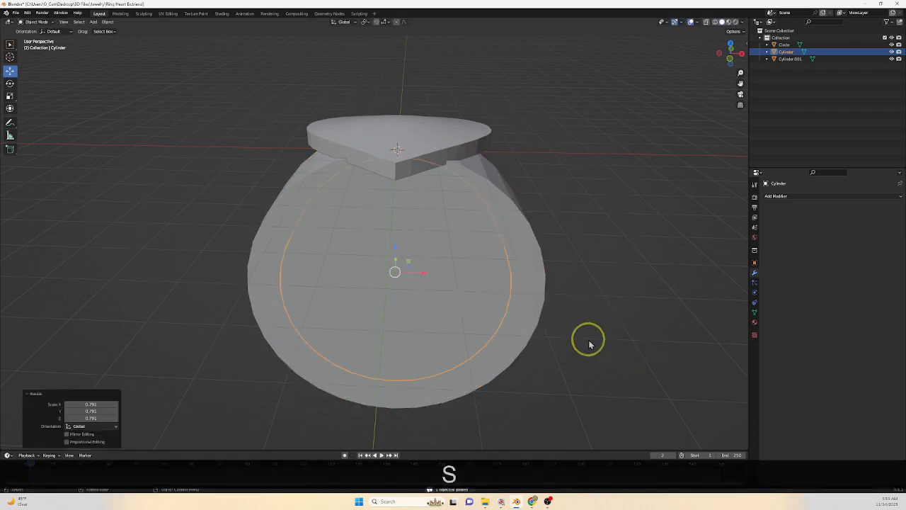
Scale the inner cylinder uniformly by about 1.067 to thin the ring wall in front view.
{"action": "left_click", "coordinate": [734, 61]}
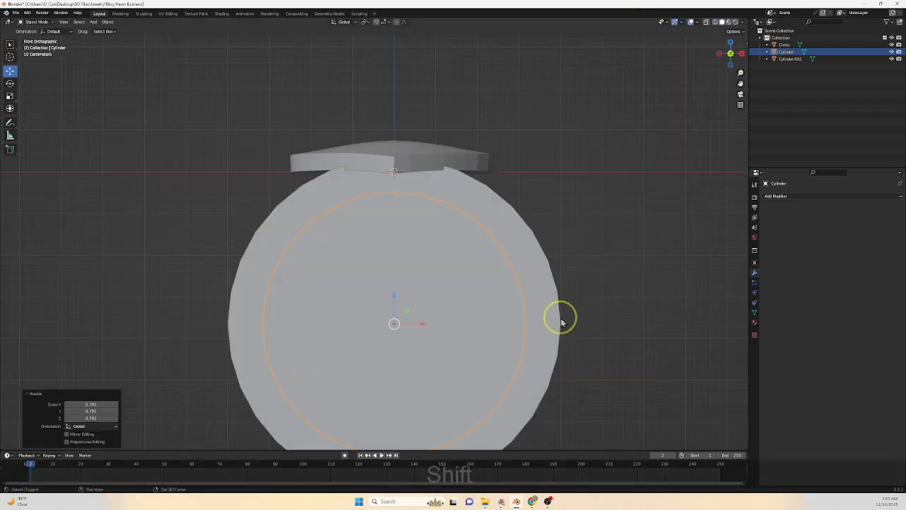
{"action": "middle_click_drag", "start_coordinate": [560, 318], "coordinate": [564, 217], "text": "shift"}
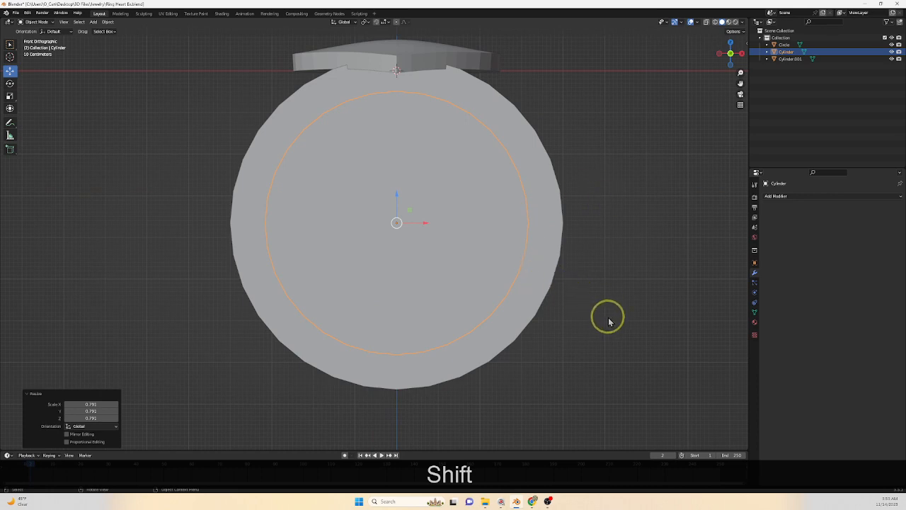
{"action": "key", "text": "s"}
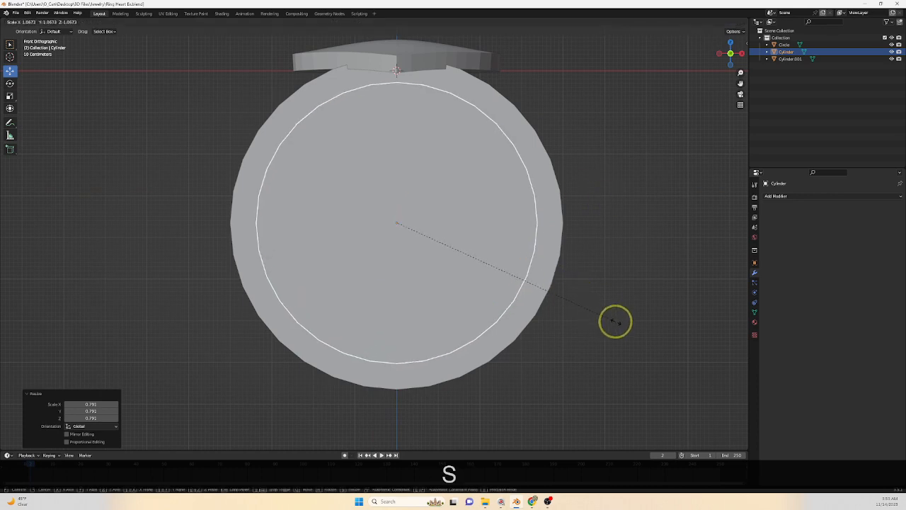
{"action": "left_click", "coordinate": [615, 323]}
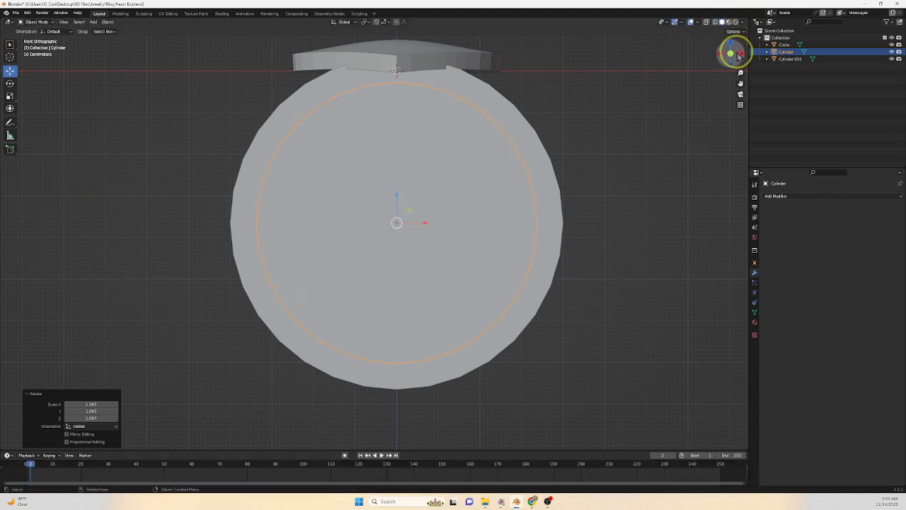
Stretch the inner cylinder along the Y axis so it protrudes from both sides of the outer cylinder.
{"action": "left_click", "coordinate": [742, 54]}
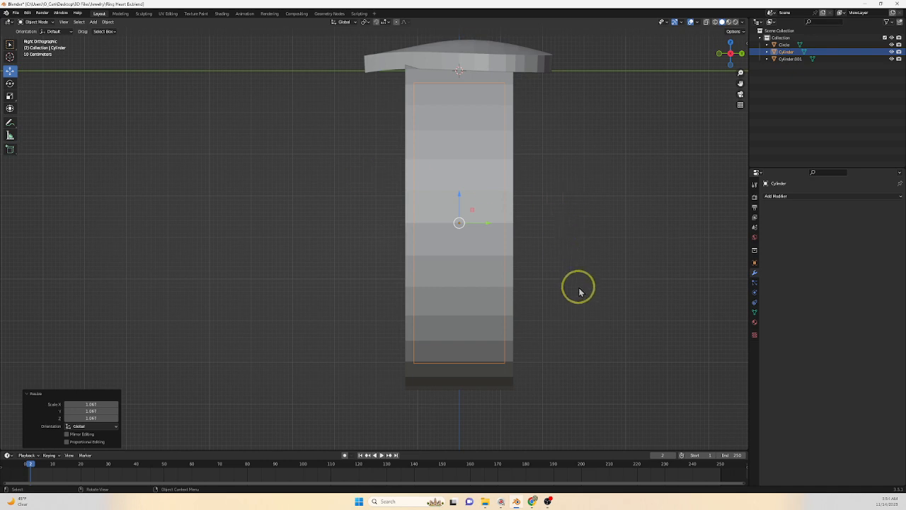
{"action": "key", "text": "s"}
{"action": "key", "text": "y"}
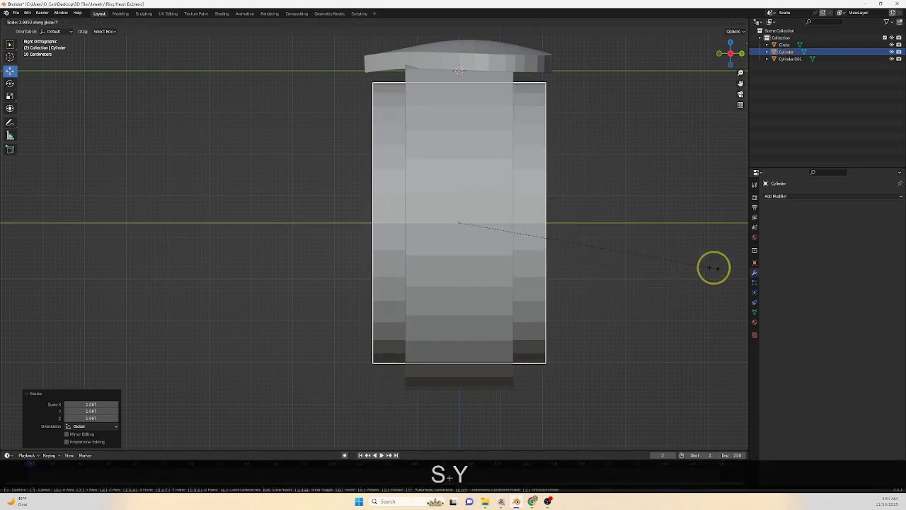
{"action": "left_click", "coordinate": [738, 267]}
Add a Difference Boolean modifier to the outer cylinder with the inner cylinder as its object, and apply it.
{"action": "scroll", "coordinate": [518, 210], "scroll_direction": "down", "scroll_amount": 3}
{"action": "middle_click_drag", "start_coordinate": [517, 211], "coordinate": [516, 254]}
{"action": "scroll", "coordinate": [514, 260], "scroll_direction": "up", "scroll_amount": 3}
{"action": "middle_click_drag", "start_coordinate": [568, 286], "coordinate": [517, 323], "text": "shift"}
{"action": "left_click", "coordinate": [517, 323]}
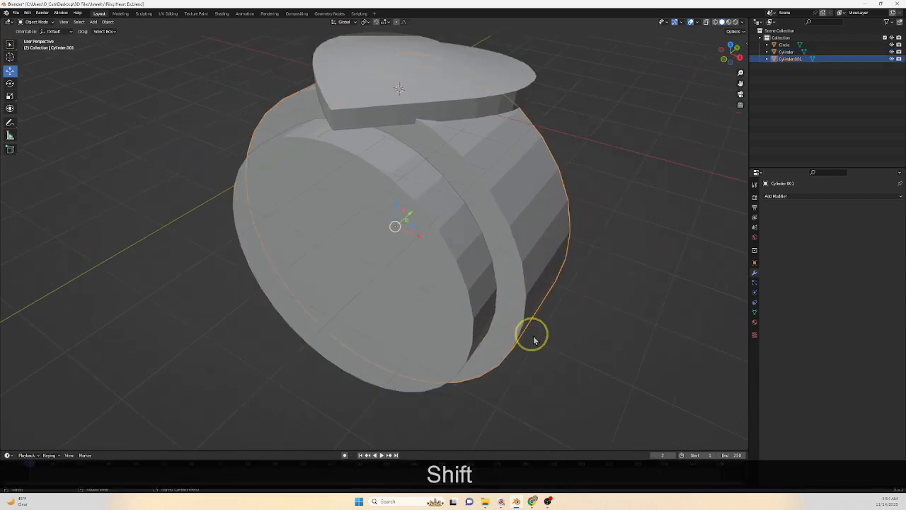
{"action": "left_click", "coordinate": [898, 198]}
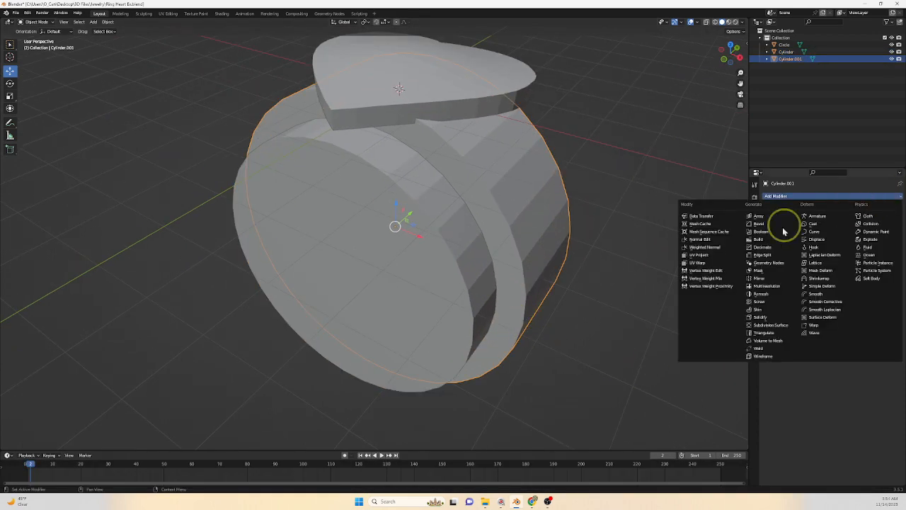
{"action": "left_click", "coordinate": [762, 232]}
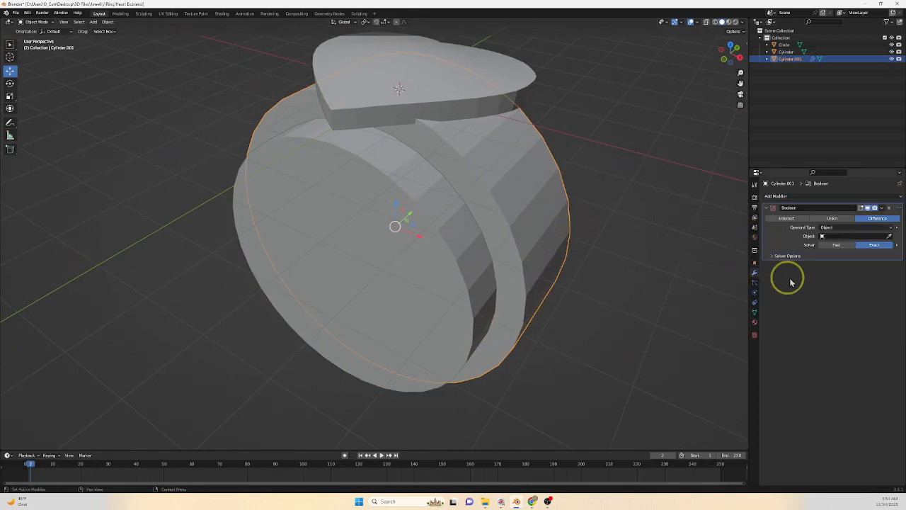
{"action": "left_click", "coordinate": [889, 236]}
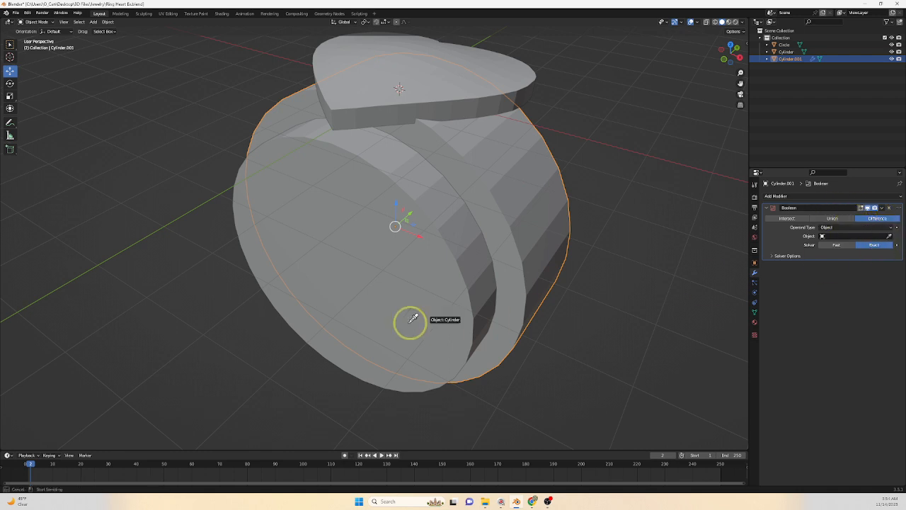
{"action": "left_click", "coordinate": [382, 258]}
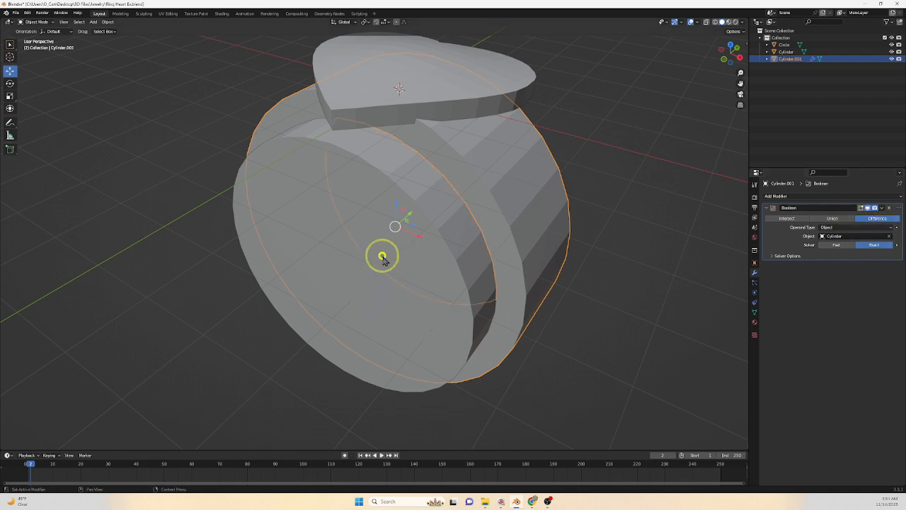
{"action": "left_click", "coordinate": [882, 208]}
{"action": "left_click", "coordinate": [850, 217]}
Delete the inner cutting cylinder, leaving the hollow ring band beneath the heart.
{"action": "middle_click_drag", "start_coordinate": [554, 297], "coordinate": [579, 287]}
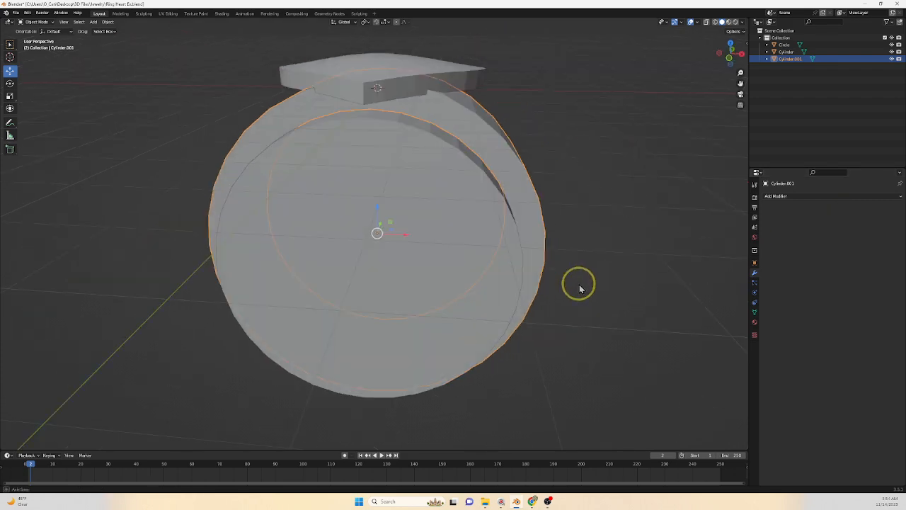
{"action": "left_click", "coordinate": [392, 273]}
{"action": "key", "text": "Delete"}
{"action": "middle_click_drag", "start_coordinate": [388, 267], "coordinate": [567, 296]}
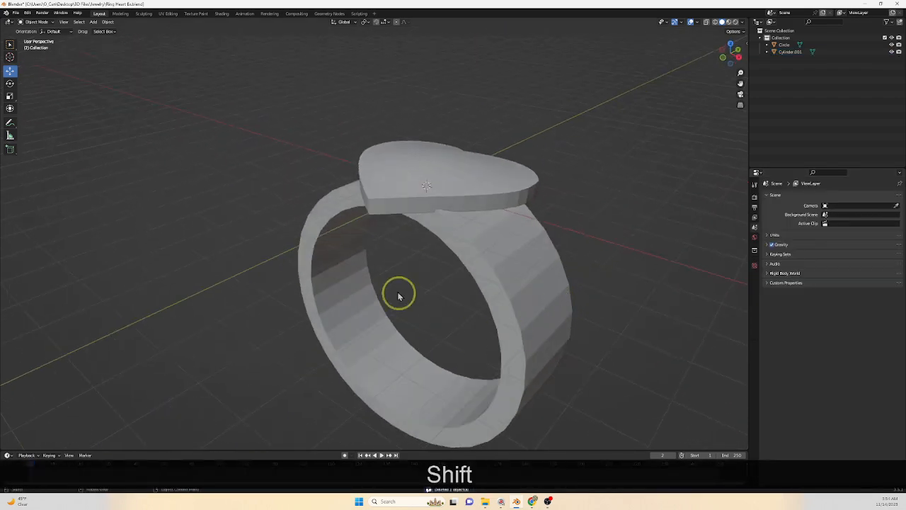
{"action": "middle_click_drag", "start_coordinate": [465, 352], "coordinate": [540, 362], "text": "shift"}
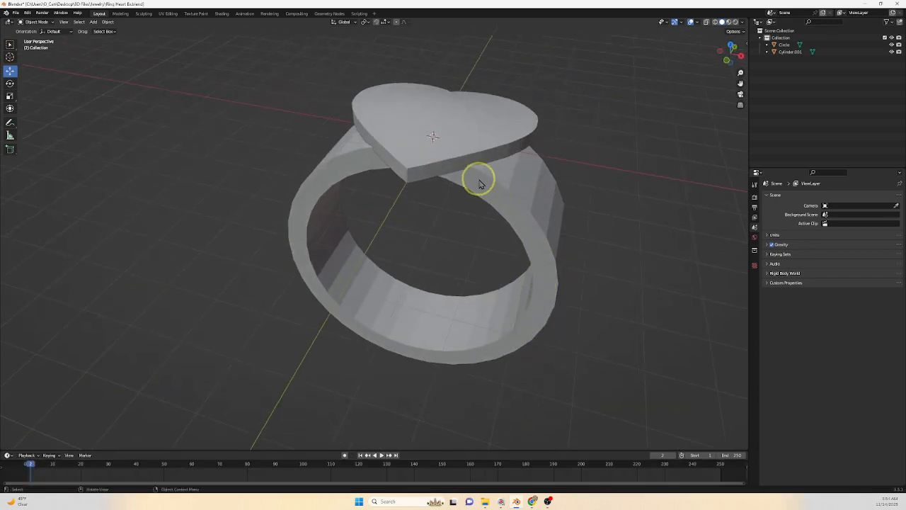
Open the ring band in Edit Mode and set the selection mode to edges.
{"action": "left_click", "coordinate": [546, 309]}
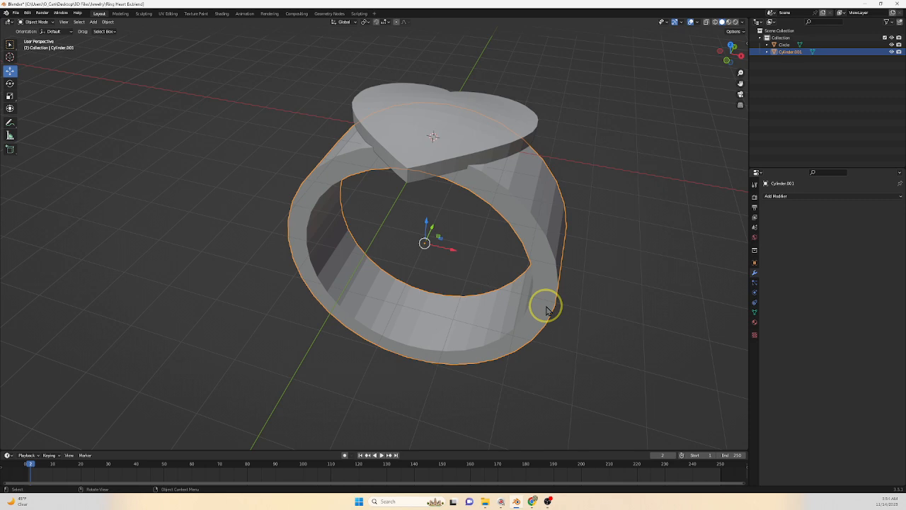
{"action": "left_click", "coordinate": [51, 24]}
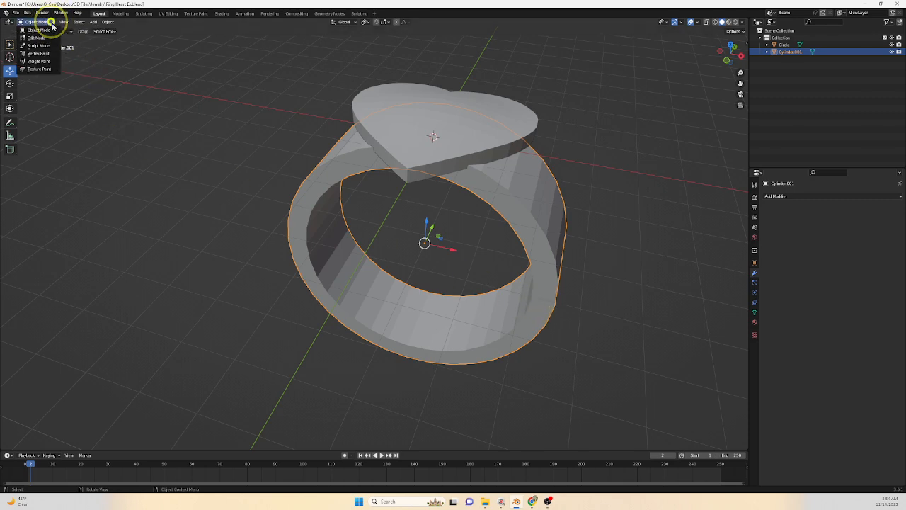
{"action": "left_click", "coordinate": [38, 38]}
{"action": "scroll", "coordinate": [405, 373], "scroll_direction": "up", "scroll_amount": 2}
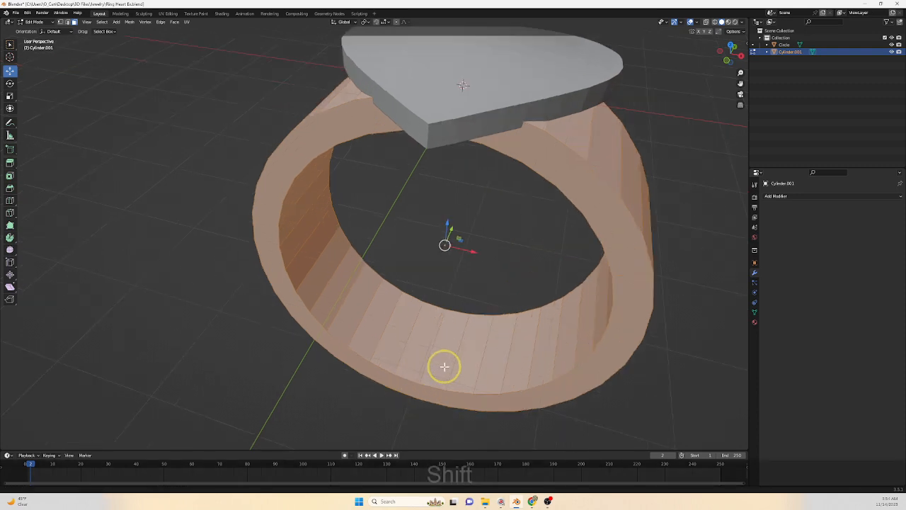
{"action": "middle_click_drag", "start_coordinate": [443, 366], "coordinate": [559, 360]}
{"action": "middle_click_drag", "start_coordinate": [612, 158], "coordinate": [611, 177]}
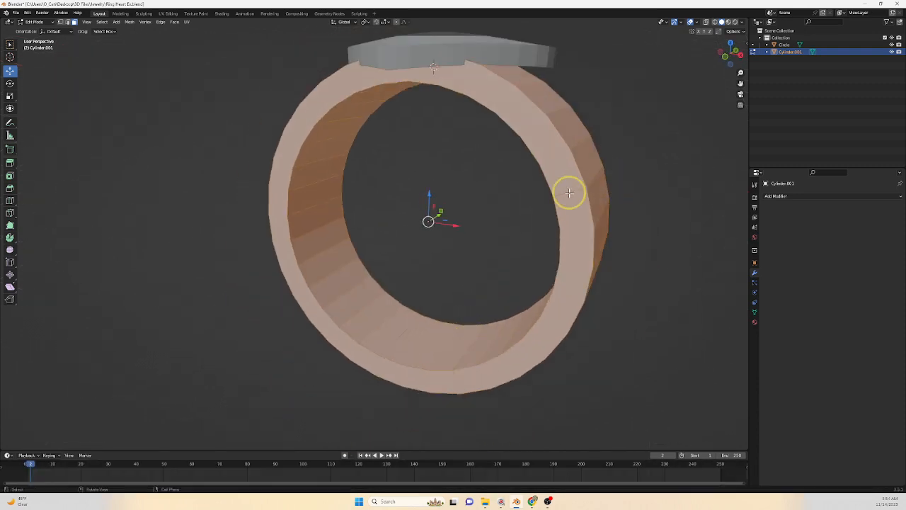
{"action": "left_click", "coordinate": [68, 23]}
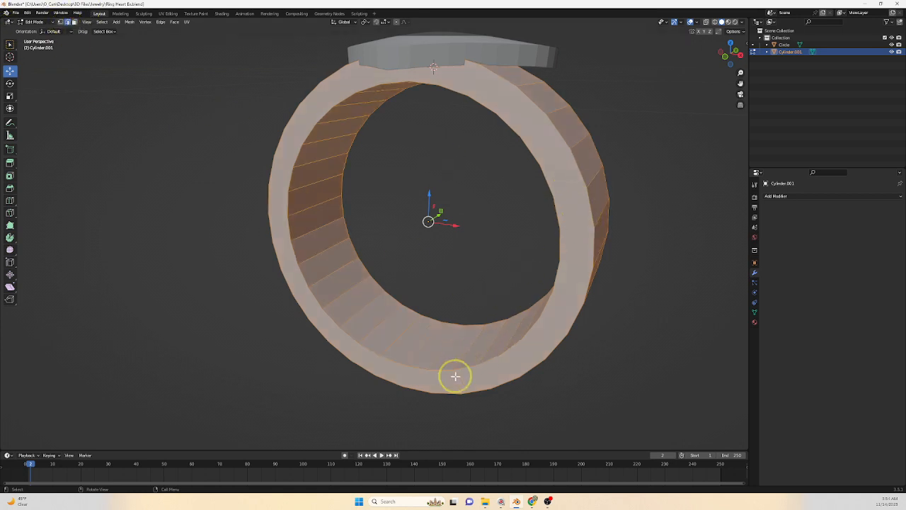
Select the complete inner and outer edge loops around the ring band's front rim.
{"action": "middle_click_drag", "start_coordinate": [553, 196], "coordinate": [194, 218]}
{"action": "middle_click_drag", "start_coordinate": [395, 410], "coordinate": [466, 342]}
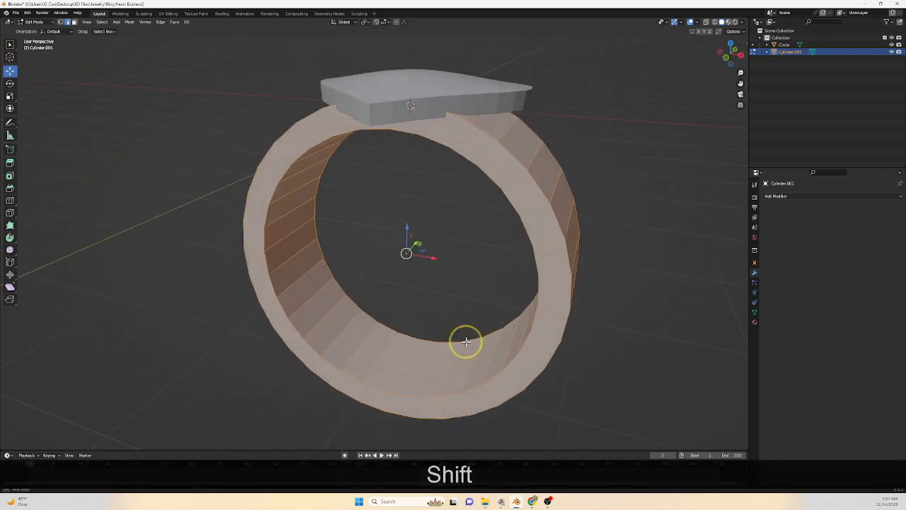
{"action": "left_click", "coordinate": [519, 223], "text": "alt"}
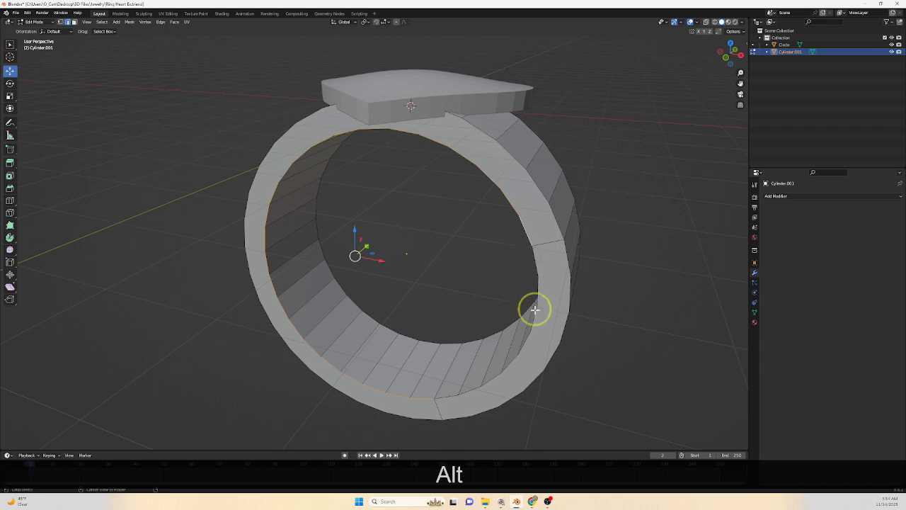
{"action": "middle_click_drag", "start_coordinate": [535, 351], "coordinate": [547, 332]}
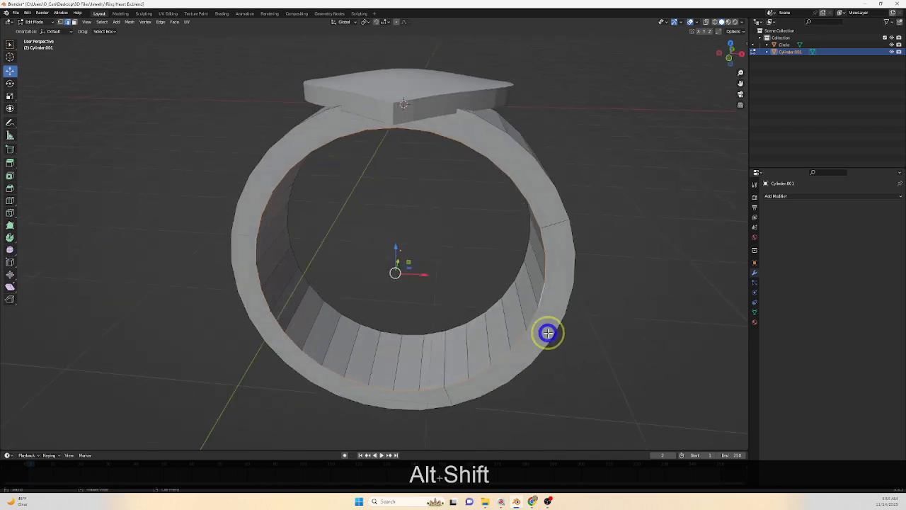
{"action": "left_click", "coordinate": [543, 298], "text": "alt"}
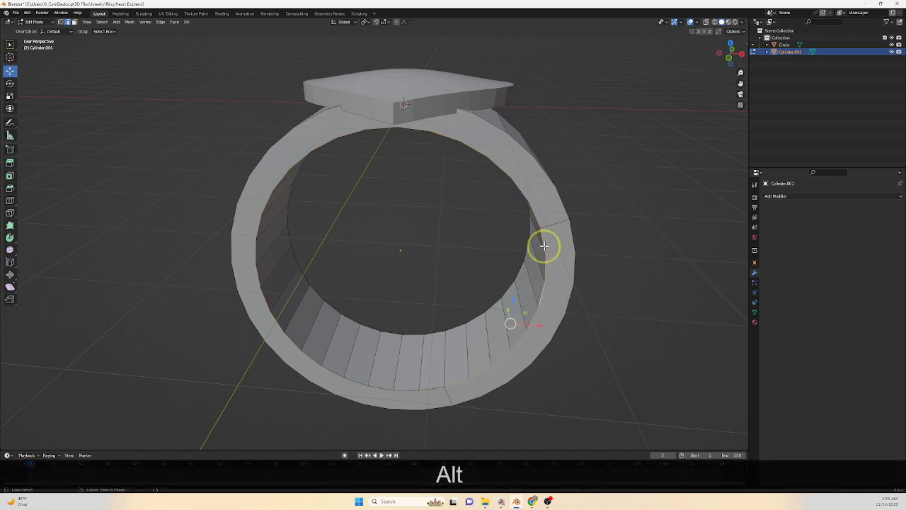
{"action": "left_click", "coordinate": [520, 186], "text": "alt+shift"}
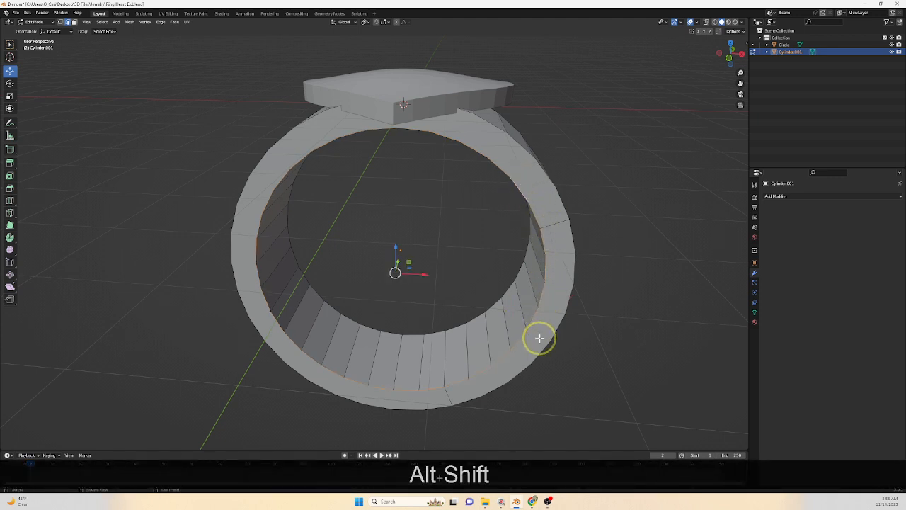
{"action": "left_click", "coordinate": [566, 298], "text": "alt+shift"}
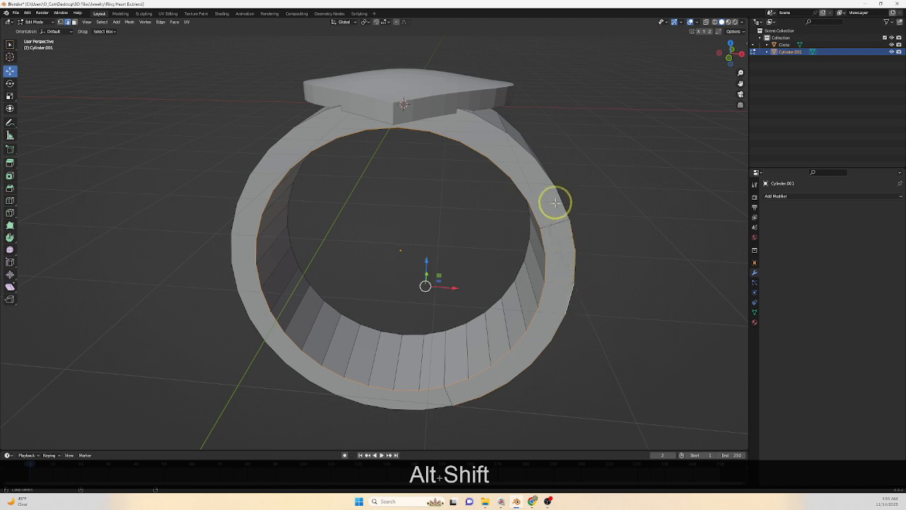
{"action": "left_click", "coordinate": [556, 192], "text": "alt+shift"}
{"action": "middle_click_drag", "start_coordinate": [615, 292], "coordinate": [598, 303]}
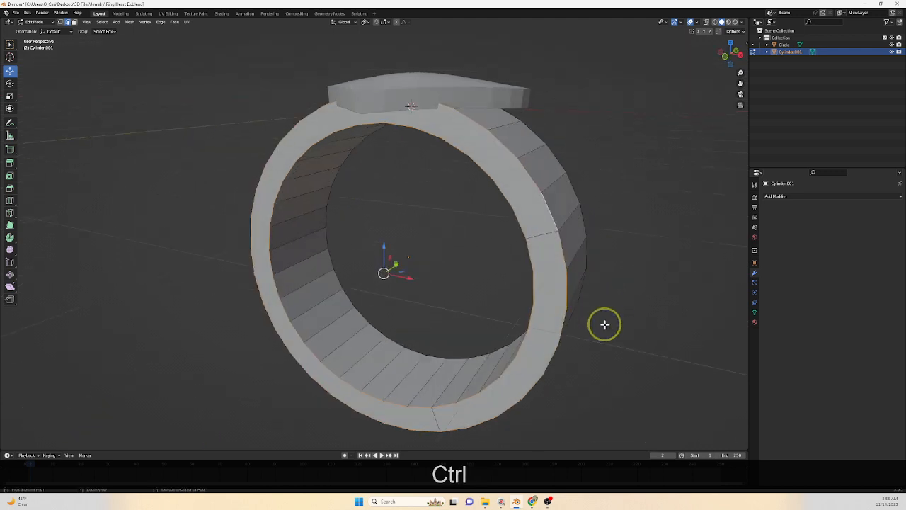
Try a 4-segment bevel on the selected front rim edges and undo it.
{"action": "key", "text": "ctrl+b"}
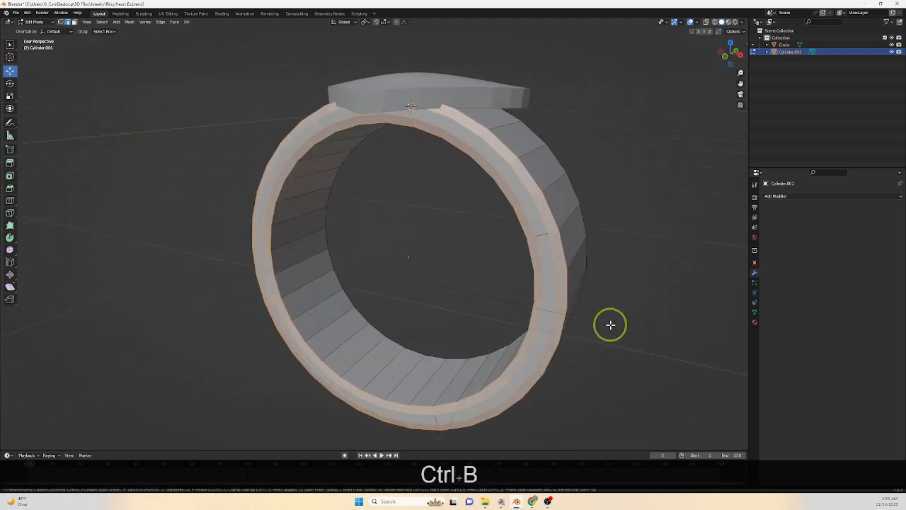
{"action": "scroll", "coordinate": [609, 328], "scroll_direction": "up", "scroll_amount": 3}
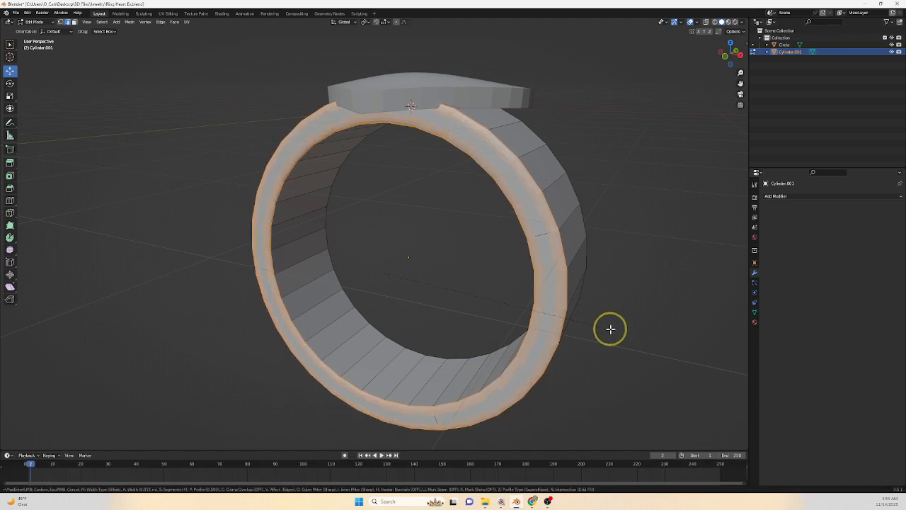
{"action": "left_click", "coordinate": [609, 328]}
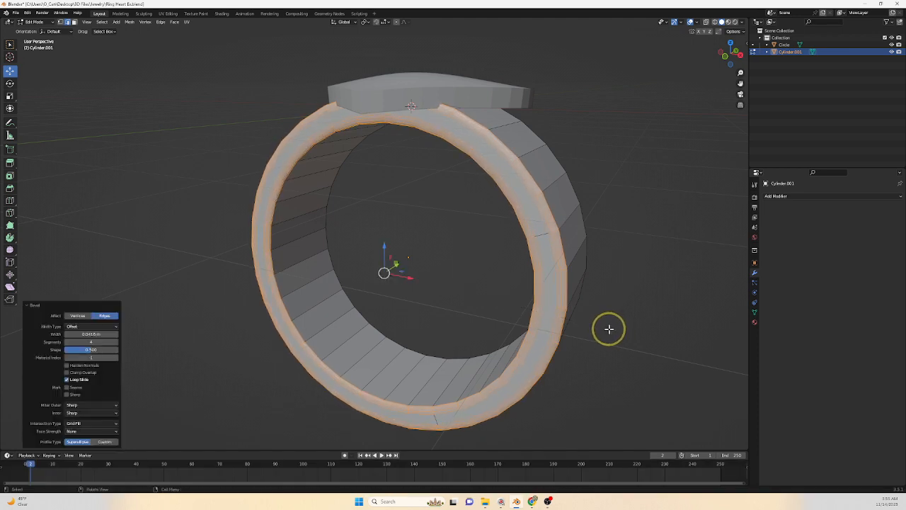
{"action": "key", "text": "ctrl+z"}
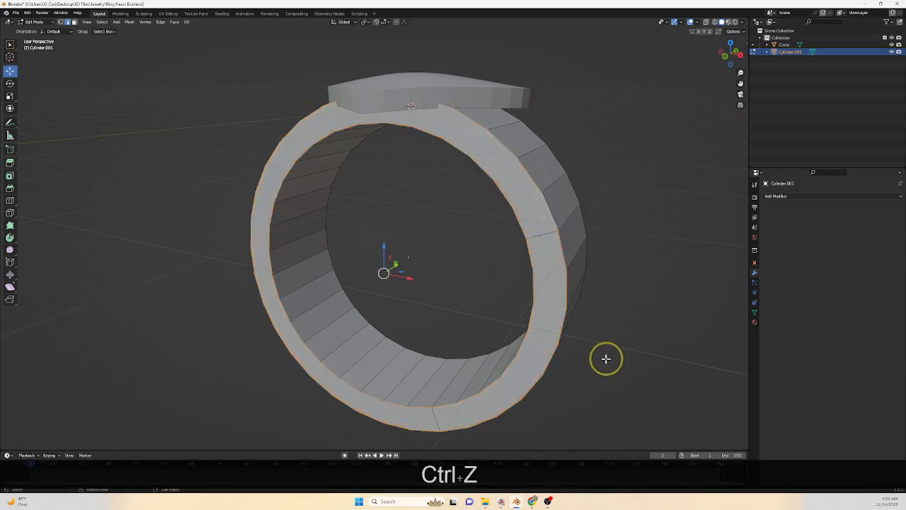
Add the inner and outer edge loops of the ring band's back rim to the selection.
{"action": "middle_click_drag", "start_coordinate": [610, 359], "coordinate": [492, 359]}
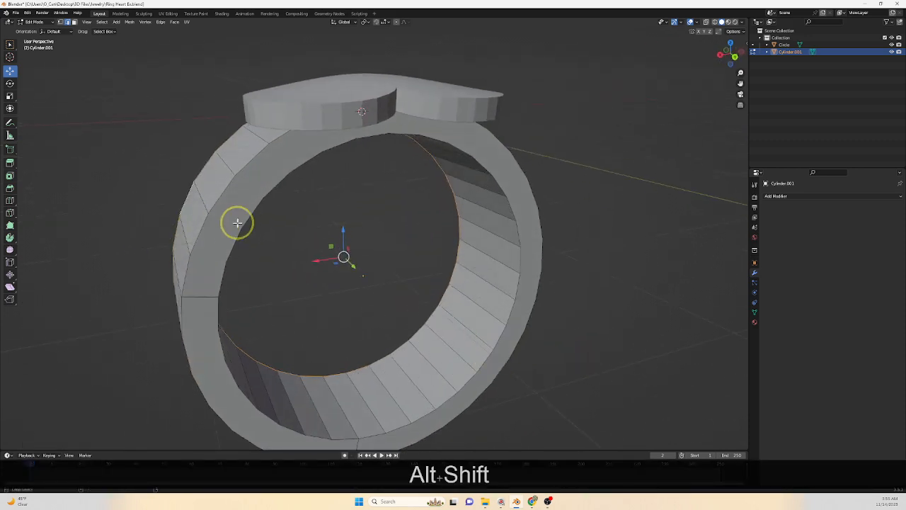
{"action": "left_click", "coordinate": [208, 233], "text": "alt+shift"}
{"action": "left_click", "coordinate": [202, 231], "text": "alt+shift"}
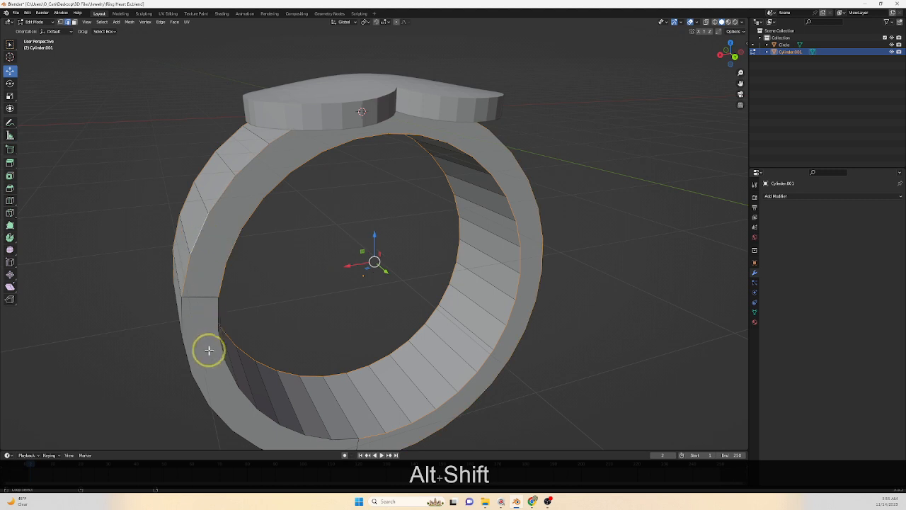
{"action": "left_click", "coordinate": [215, 357], "text": "alt+shift"}
{"action": "left_click", "coordinate": [196, 366], "text": "alt+shift"}
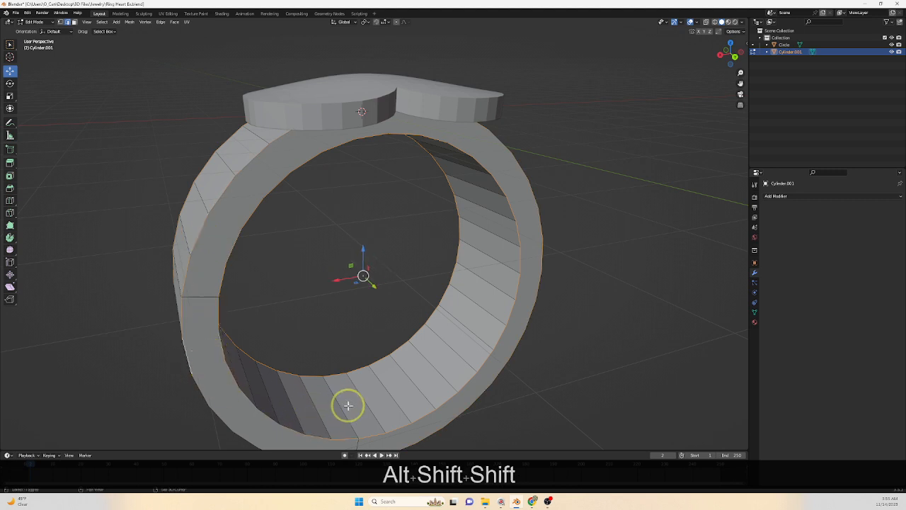
{"action": "middle_click_drag", "start_coordinate": [348, 404], "coordinate": [408, 359], "text": "shift"}
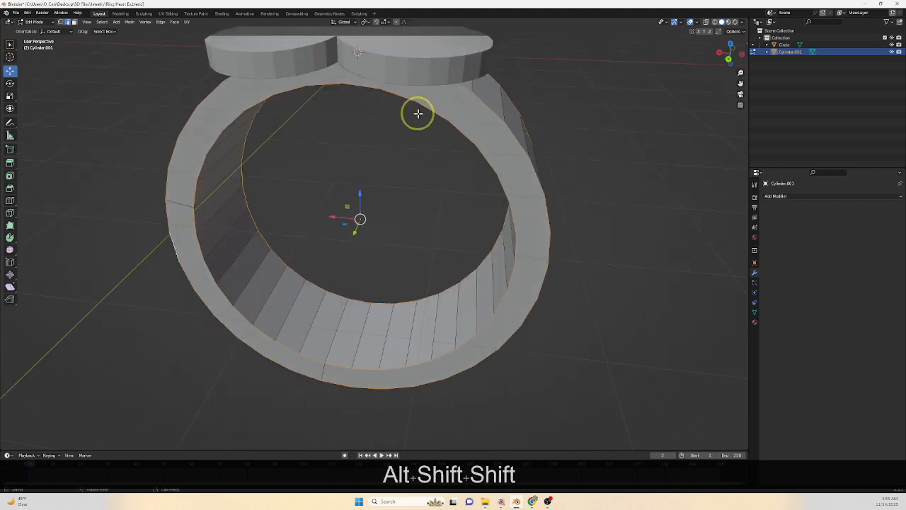
{"action": "middle_click_drag", "start_coordinate": [496, 358], "coordinate": [345, 355]}
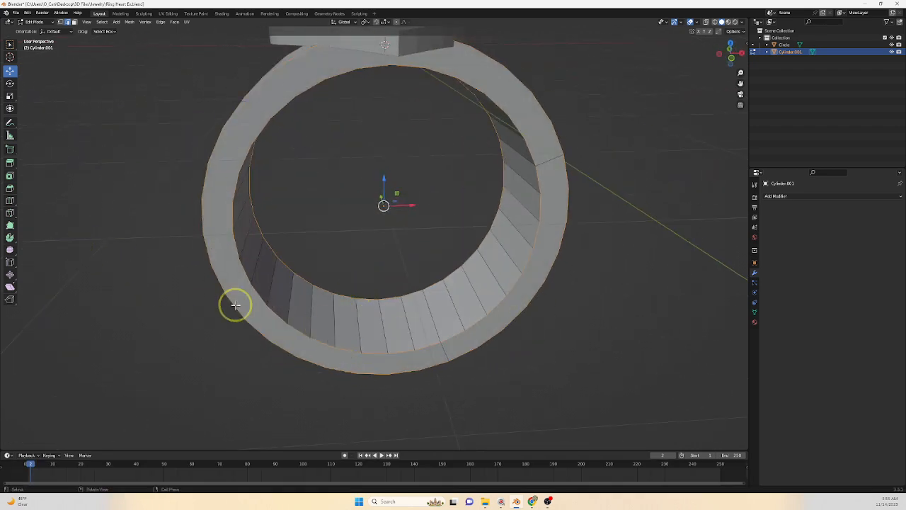
Try a 4-segment bevel with a Percent width of about 27% on all four rim edge loops, and undo it.
{"action": "key", "text": "ctrl+b"}
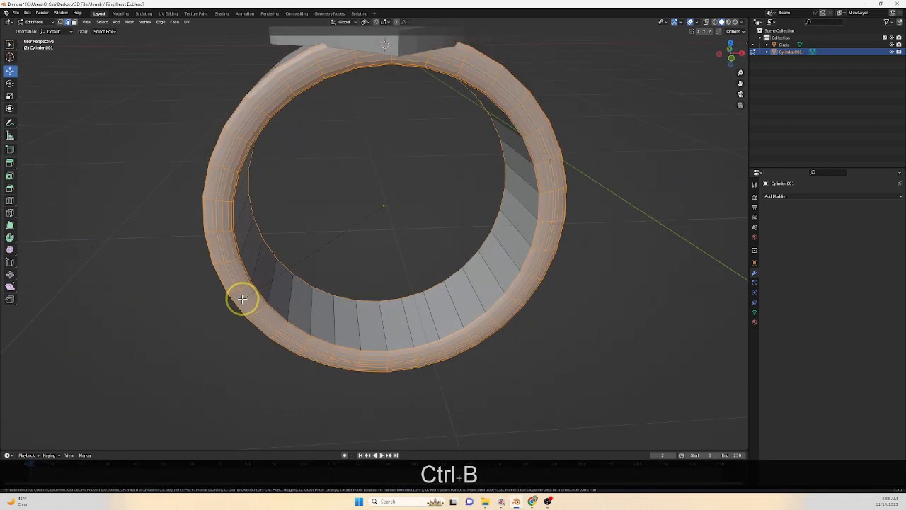
{"action": "left_click", "coordinate": [246, 296]}
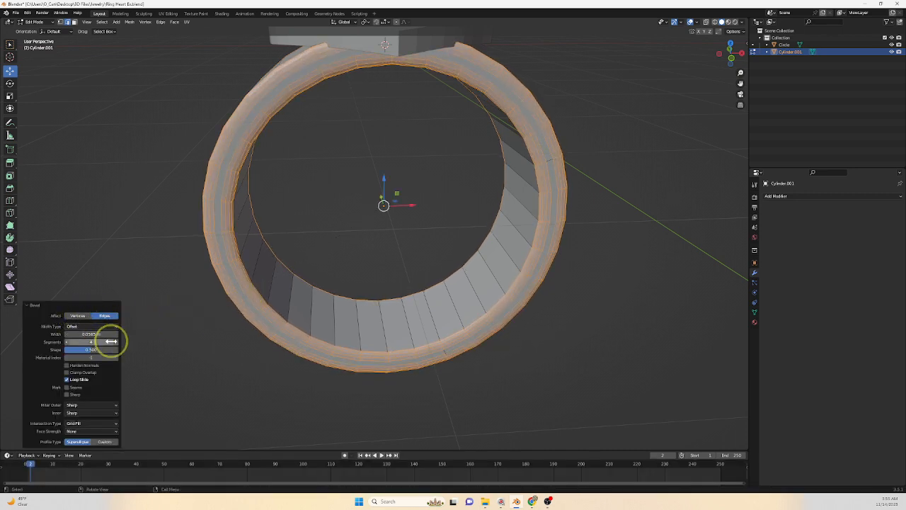
{"action": "left_click", "coordinate": [112, 329]}
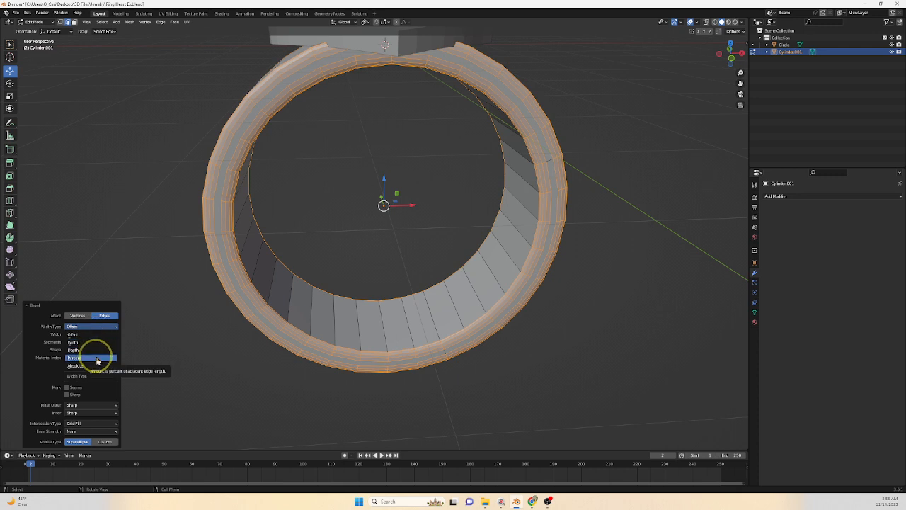
{"action": "left_click", "coordinate": [97, 359]}
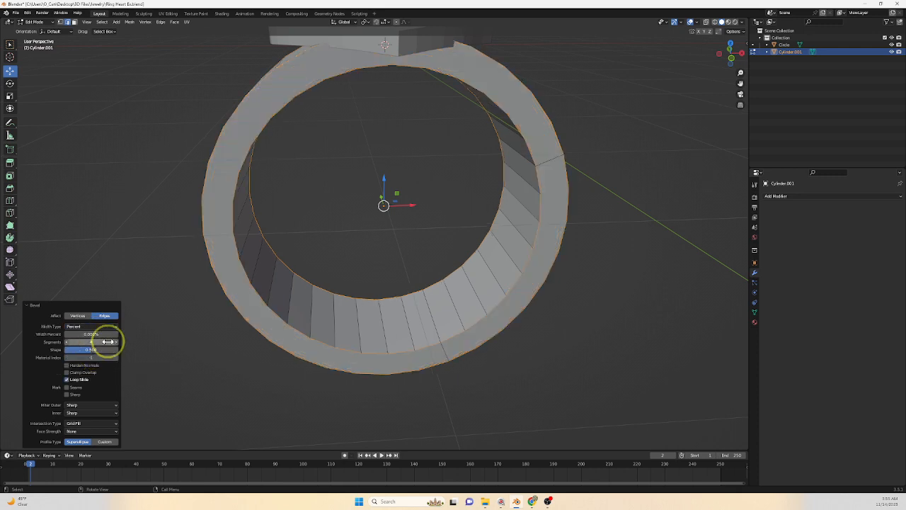
{"action": "left_click_drag", "start_coordinate": [93, 334], "coordinate": [563, 212]}
{"action": "middle_click_drag", "start_coordinate": [491, 305], "coordinate": [493, 323]}
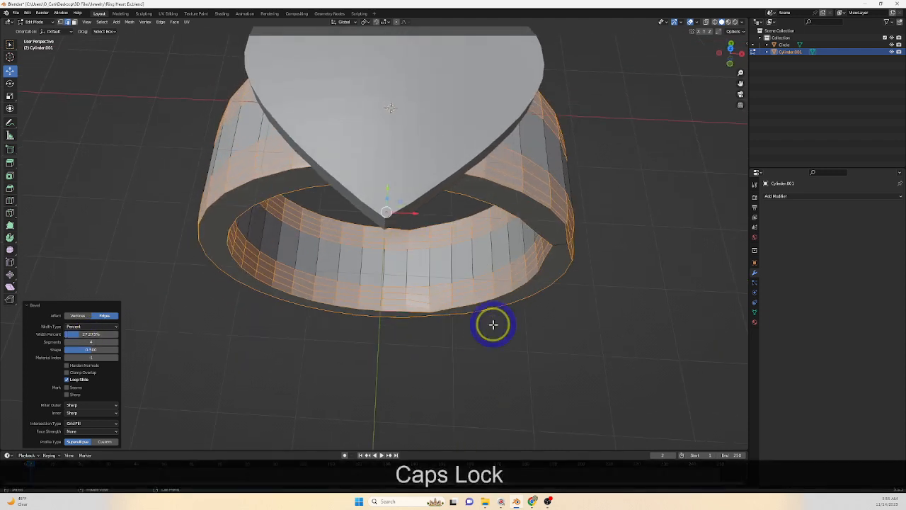
{"action": "middle_click_drag", "start_coordinate": [556, 354], "coordinate": [543, 321]}
{"action": "scroll", "coordinate": [547, 312], "scroll_direction": "up", "scroll_amount": 3}
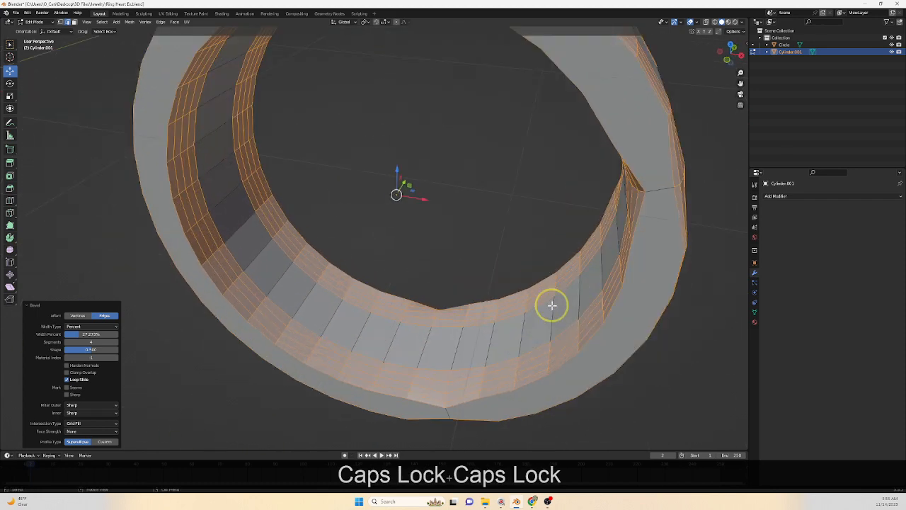
{"action": "middle_click_drag", "start_coordinate": [593, 288], "coordinate": [541, 162]}
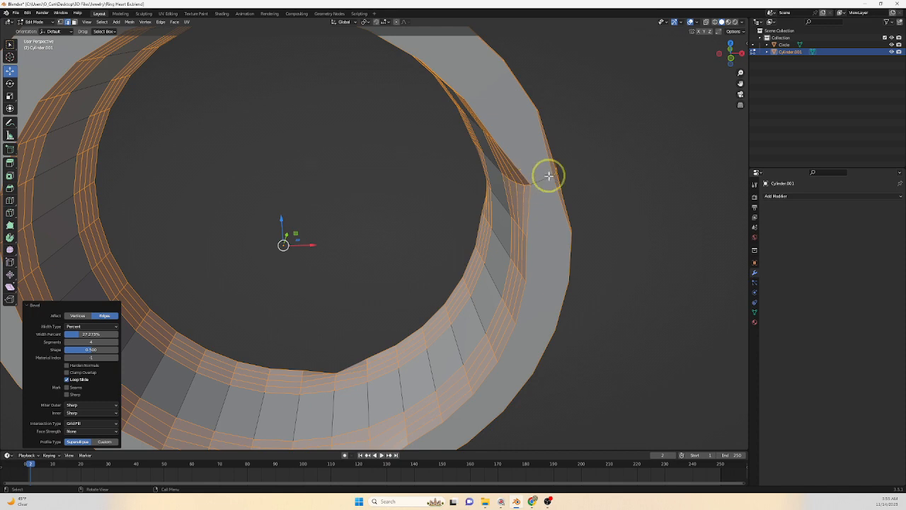
{"action": "scroll", "coordinate": [527, 197], "scroll_direction": "down", "scroll_amount": 4}
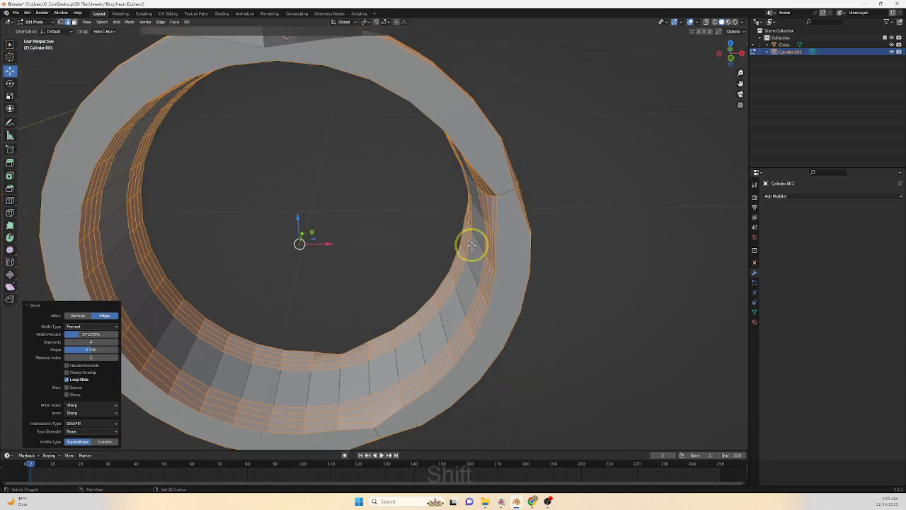
{"action": "middle_click_drag", "start_coordinate": [472, 243], "coordinate": [545, 234], "text": "shift"}
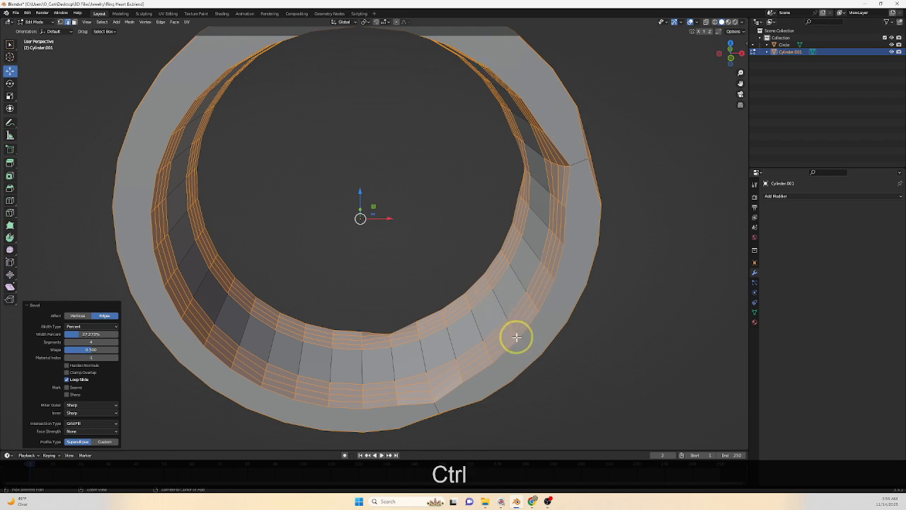
{"action": "key", "text": "ctrl+z"}
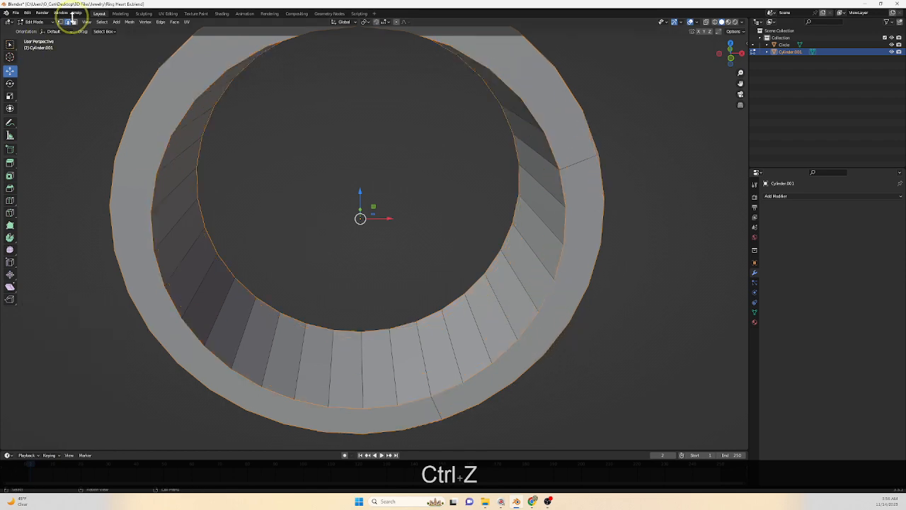
Select the large flat rim faces on the front and back sides of the band and delete them.
{"action": "left_click", "coordinate": [75, 22]}
{"action": "left_click", "coordinate": [161, 285], "text": "alt"}
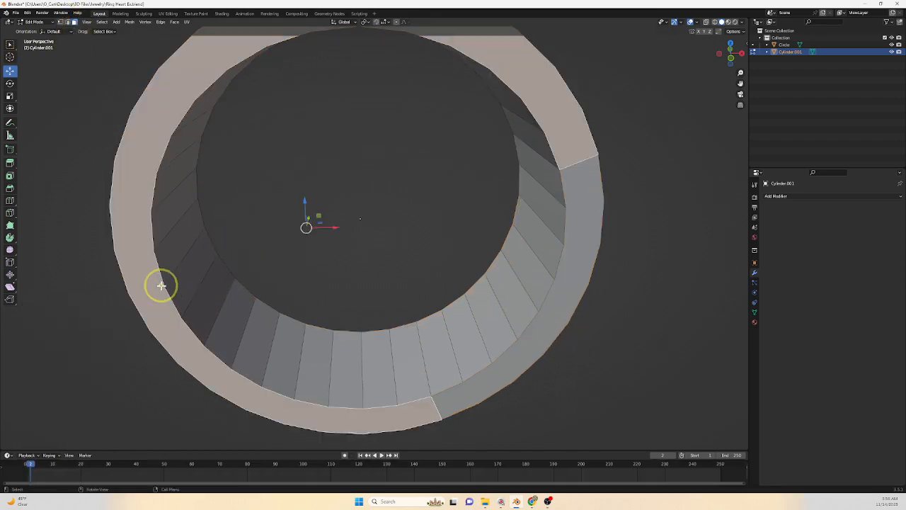
{"action": "middle_click_drag", "start_coordinate": [523, 354], "coordinate": [401, 335]}
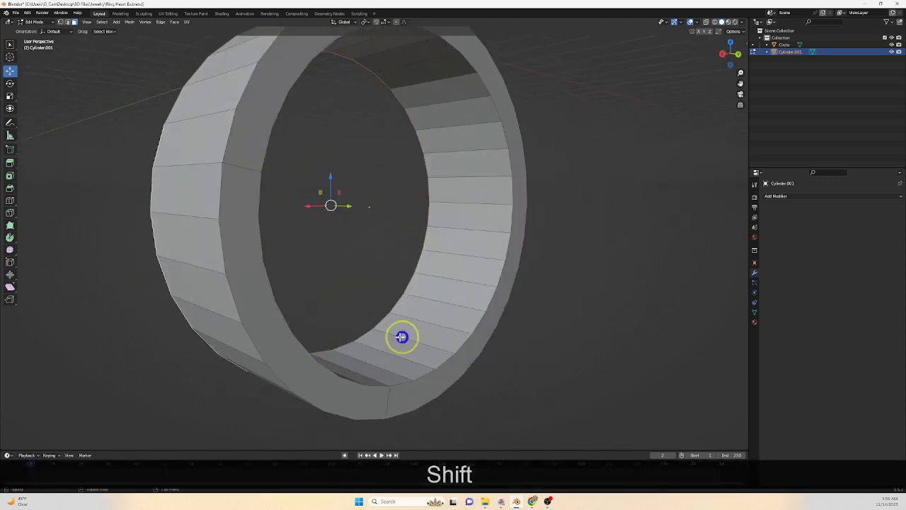
{"action": "left_click", "coordinate": [259, 310], "text": "alt+shift"}
{"action": "middle_click_drag", "start_coordinate": [251, 135], "coordinate": [475, 309]}
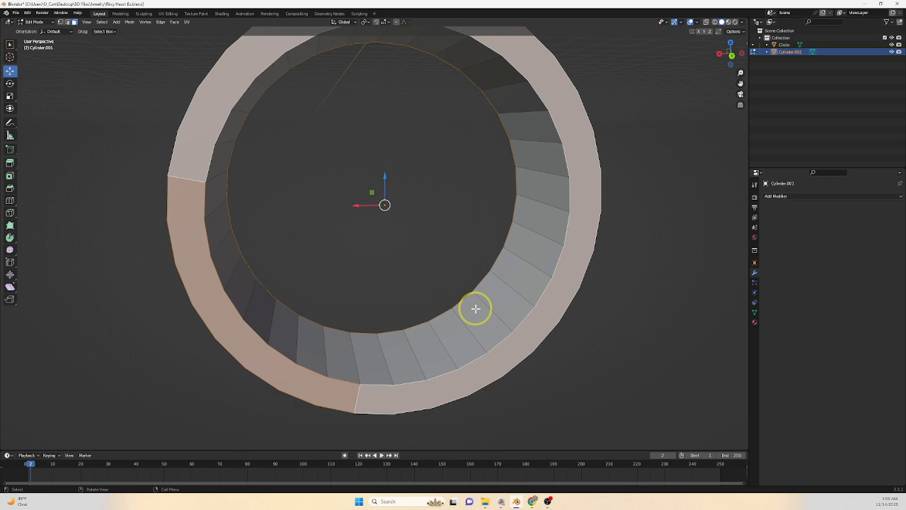
{"action": "key", "text": "Delete"}
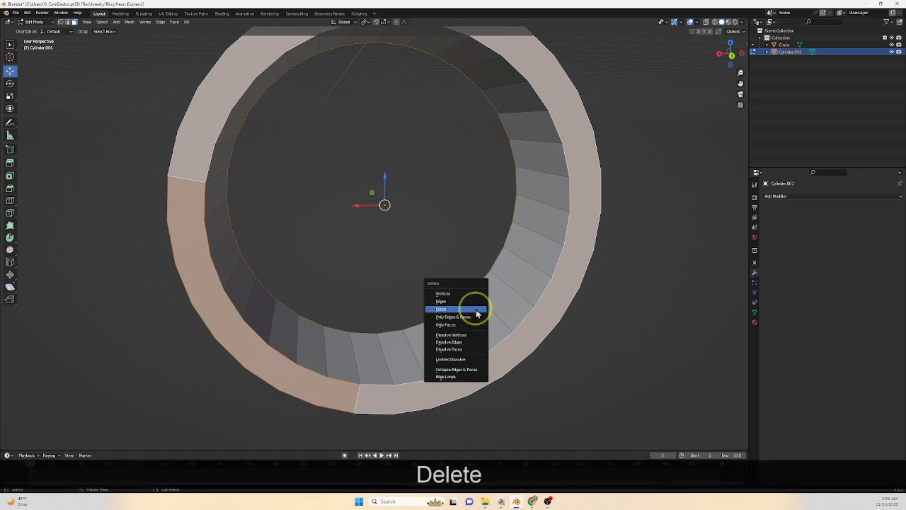
{"action": "left_click", "coordinate": [477, 309]}
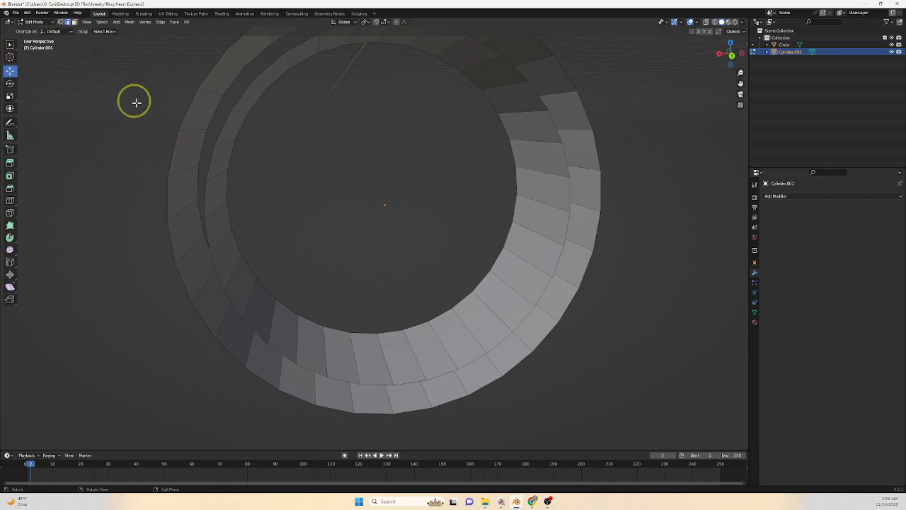
Fill the open back side of the band with quad faces between its inner and outer edges, starting from a lower edge pair.
{"action": "middle_click_drag", "start_coordinate": [487, 394], "coordinate": [439, 375], "text": "shift"}
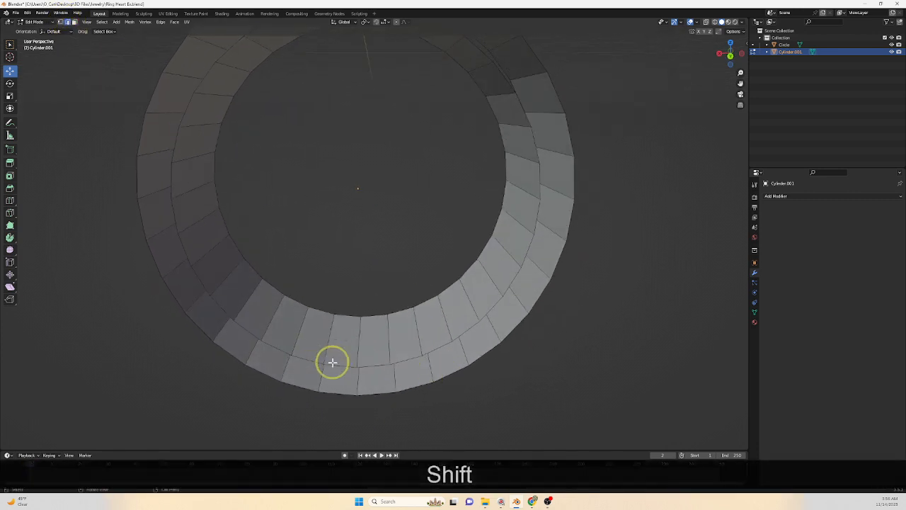
{"action": "left_click", "coordinate": [341, 383], "text": "shift"}
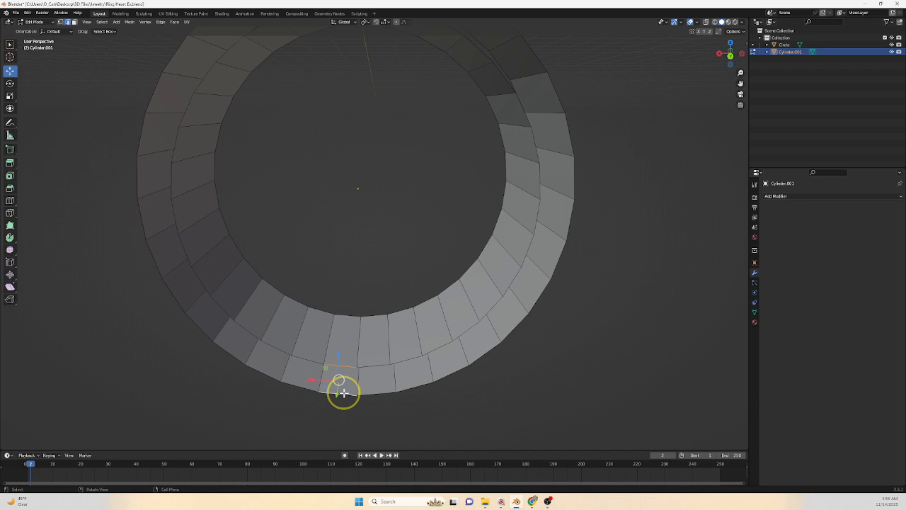
{"action": "key", "text": "f"}
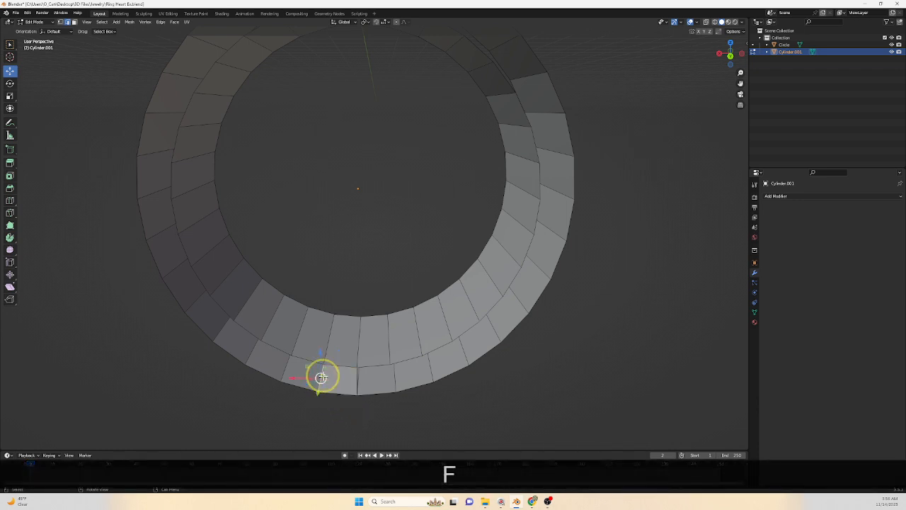
{"action": "key", "text": "f"}
{"action": "key", "text": "f"}
{"action": "key", "text": "f"}
{"action": "key", "text": "f"}
{"action": "key", "text": "f"}
{"action": "key", "text": "f"}
{"action": "key", "text": "f"}
{"action": "key", "text": "f"}
{"action": "key", "text": "f"}
{"action": "key", "text": "f"}
{"action": "key", "text": "f"}
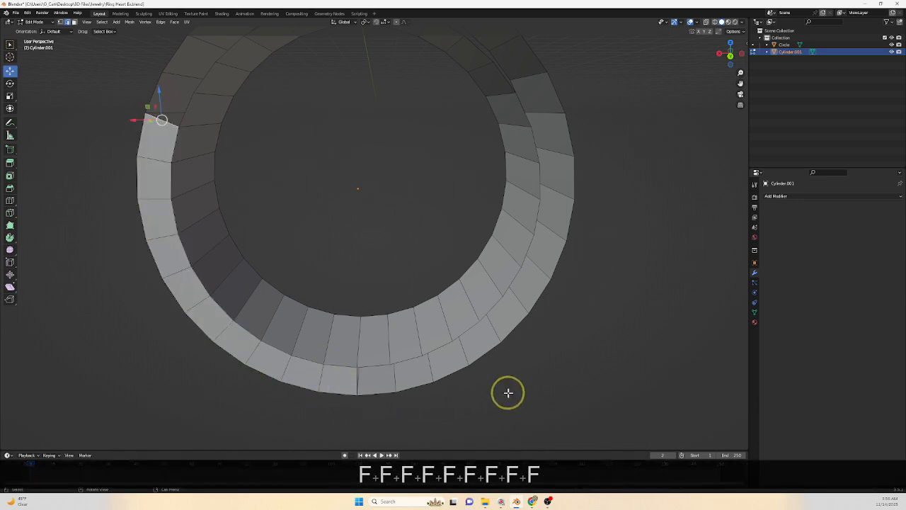
{"action": "key", "text": "f"}
{"action": "key", "text": "f"}
{"action": "key", "text": "f"}
{"action": "key", "text": "f"}
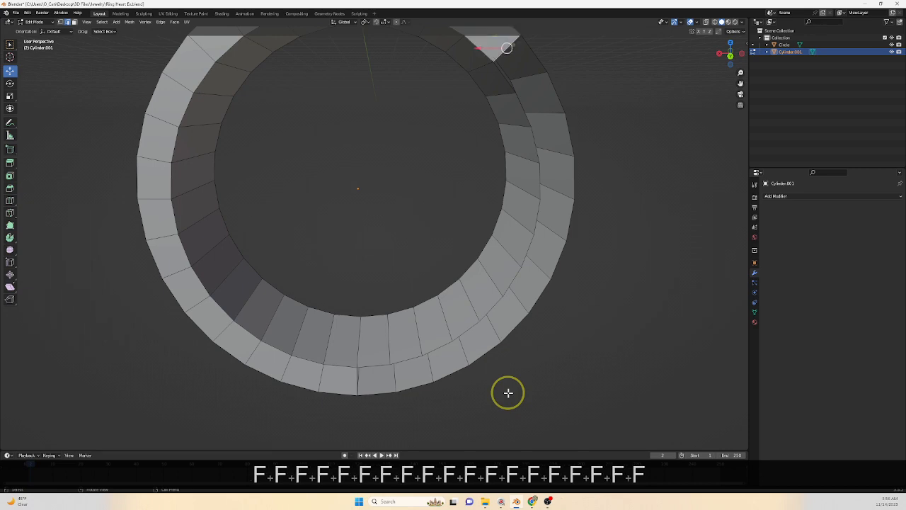
Fill the open front side of the band with quad faces all around, starting from a lower inner and outer edge pair.
{"action": "middle_click_drag", "start_coordinate": [552, 380], "coordinate": [378, 398]}
{"action": "left_click", "coordinate": [377, 409]}
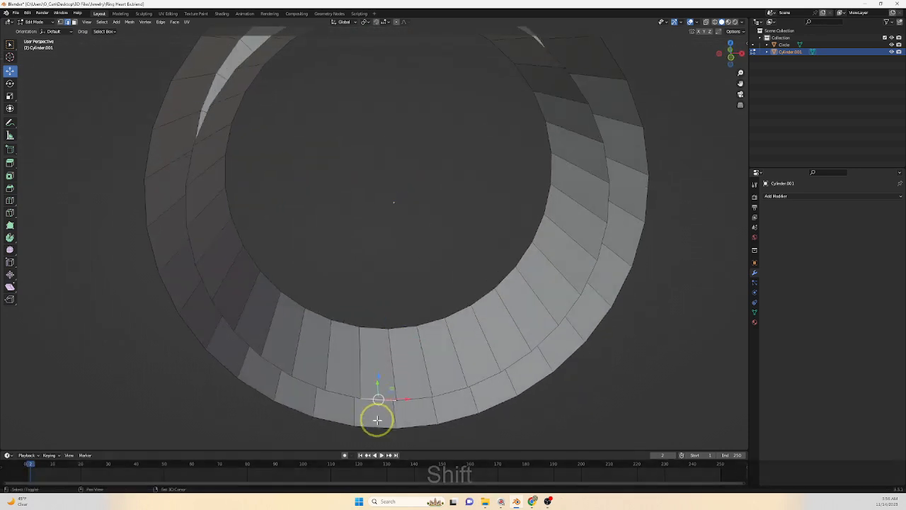
{"action": "middle_click_drag", "start_coordinate": [437, 448], "coordinate": [453, 394]}
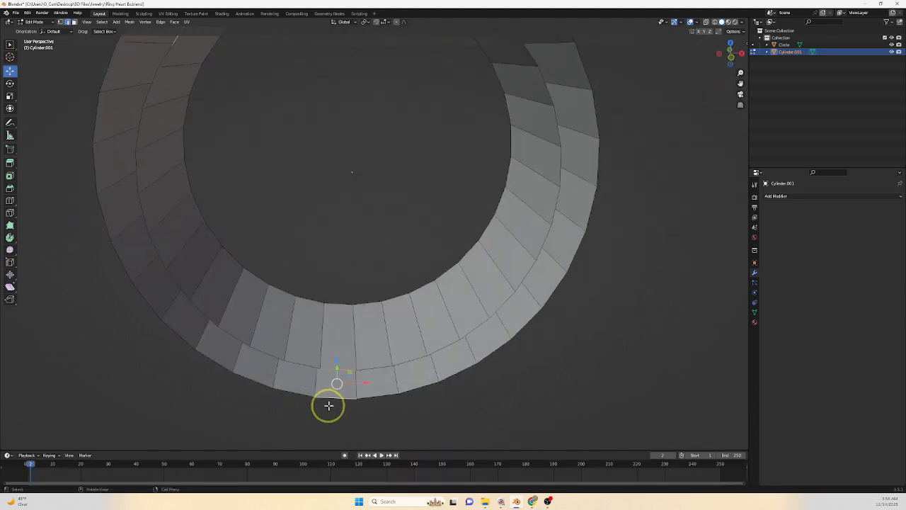
{"action": "key", "text": "f"}
{"action": "key", "text": "f"}
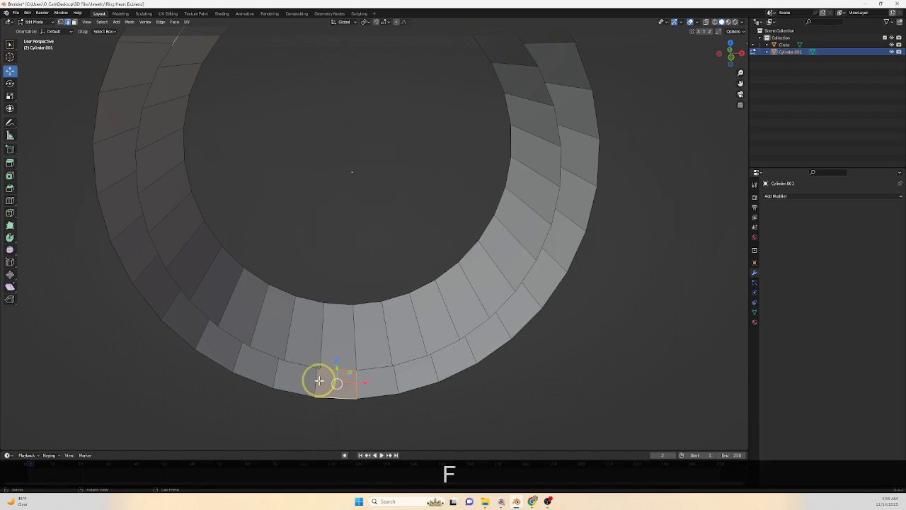
{"action": "key", "text": "f"}
{"action": "key", "text": "f"}
{"action": "key", "text": "f"}
{"action": "key", "text": "f"}
{"action": "key", "text": "f"}
{"action": "key", "text": "f"}
{"action": "key", "text": "f"}
{"action": "key", "text": "f"}
{"action": "key", "text": "f"}
{"action": "key", "text": "f"}
{"action": "key", "text": "f"}
{"action": "key", "text": "f"}
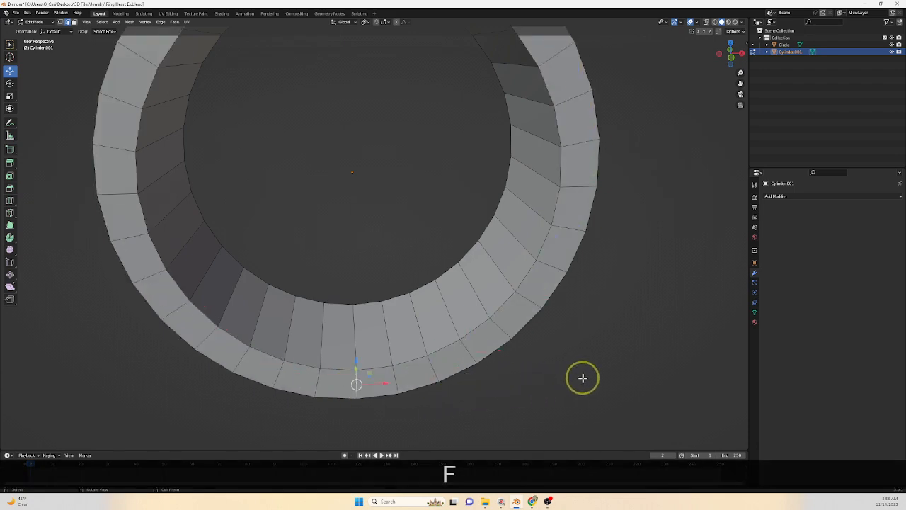
Select the inner and outer edge loops on both the front and back rims of the band.
{"action": "middle_click_drag", "start_coordinate": [425, 281], "coordinate": [448, 352]}
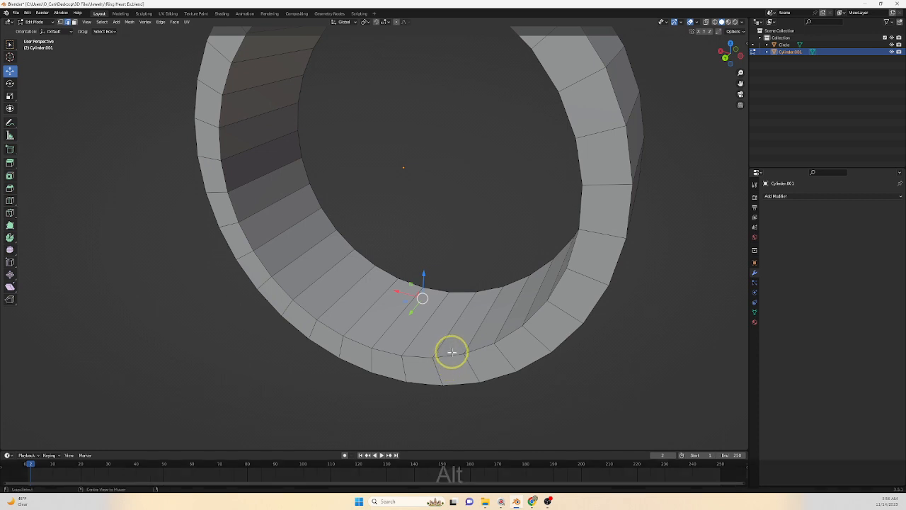
{"action": "left_click", "coordinate": [449, 357], "text": "alt"}
{"action": "left_click", "coordinate": [457, 293], "text": "alt+shift"}
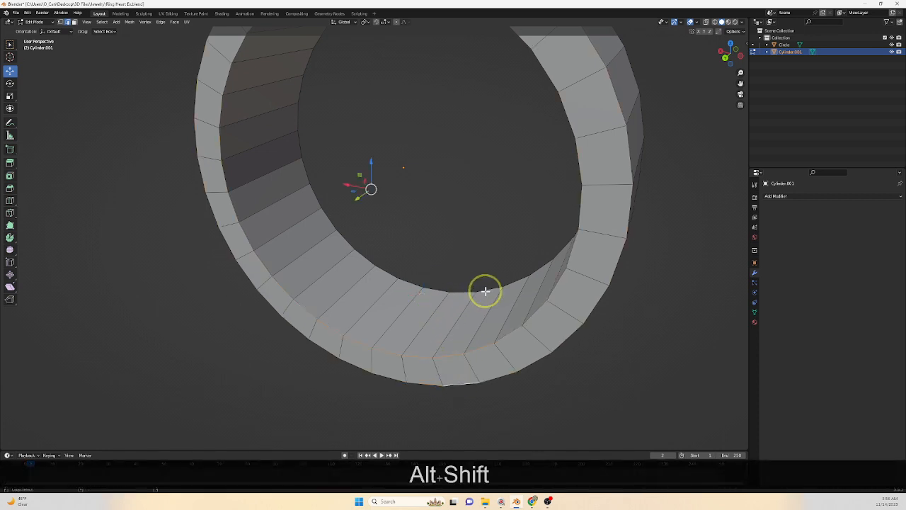
{"action": "middle_click_drag", "start_coordinate": [589, 342], "coordinate": [360, 409]}
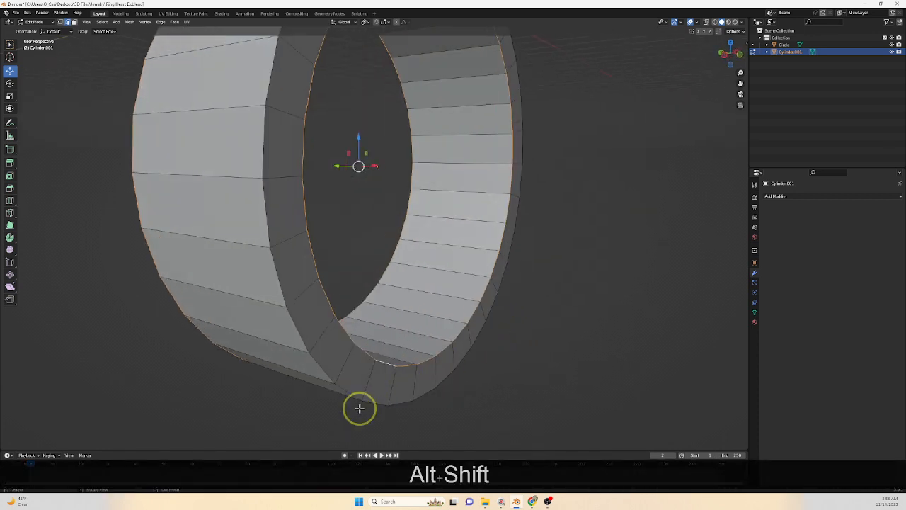
{"action": "left_click", "coordinate": [352, 389], "text": "alt+shift"}
{"action": "scroll", "coordinate": [482, 358], "scroll_direction": "down", "scroll_amount": 1}
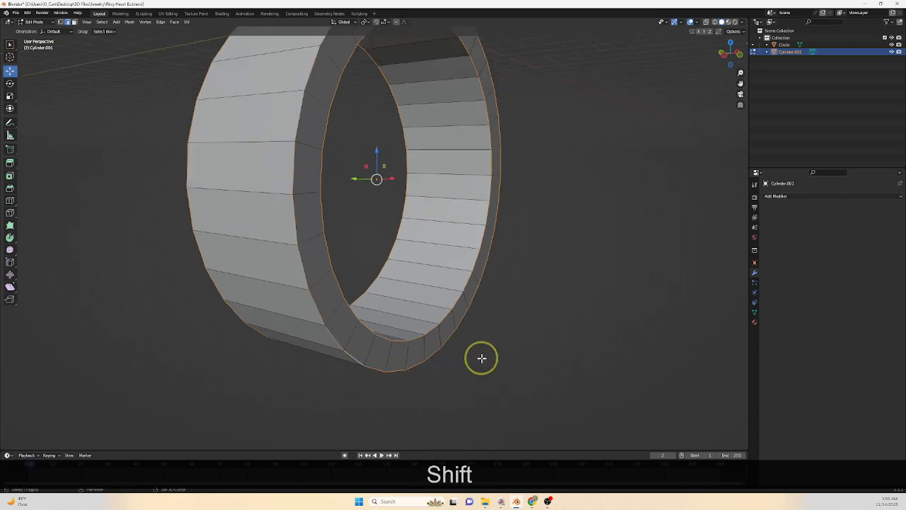
{"action": "middle_click_drag", "start_coordinate": [481, 358], "coordinate": [491, 394]}
{"action": "middle_click_drag", "start_coordinate": [577, 239], "coordinate": [380, 290]}
{"action": "scroll", "coordinate": [471, 340], "scroll_direction": "up", "scroll_amount": 2}
{"action": "middle_click_drag", "start_coordinate": [470, 340], "coordinate": [441, 318], "text": "shift"}
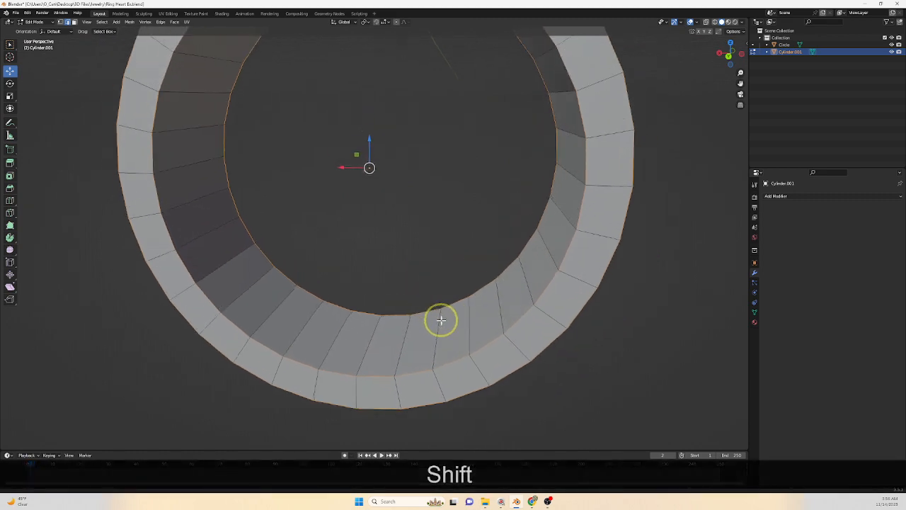
Bevel the selected rim edge loops with 4 segments and a Percent width to round the band.
{"action": "key", "text": "shift+ctrl+b"}
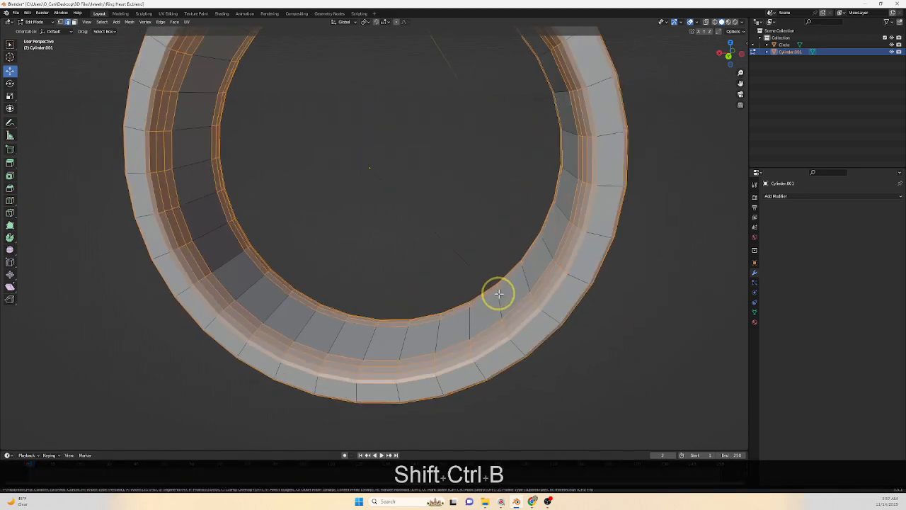
{"action": "left_click", "coordinate": [501, 295]}
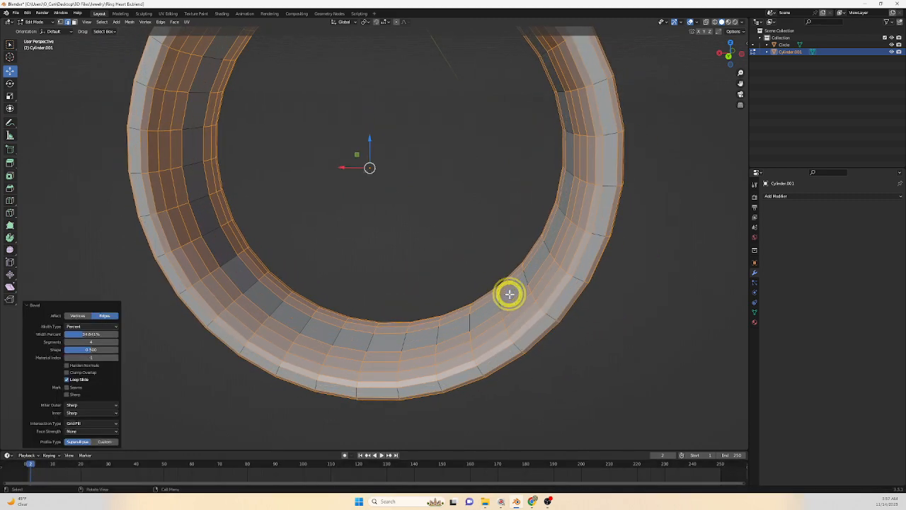
{"action": "scroll", "coordinate": [512, 283], "scroll_direction": "down", "scroll_amount": 2}
{"action": "middle_click_drag", "start_coordinate": [525, 240], "coordinate": [556, 286], "text": "shift"}
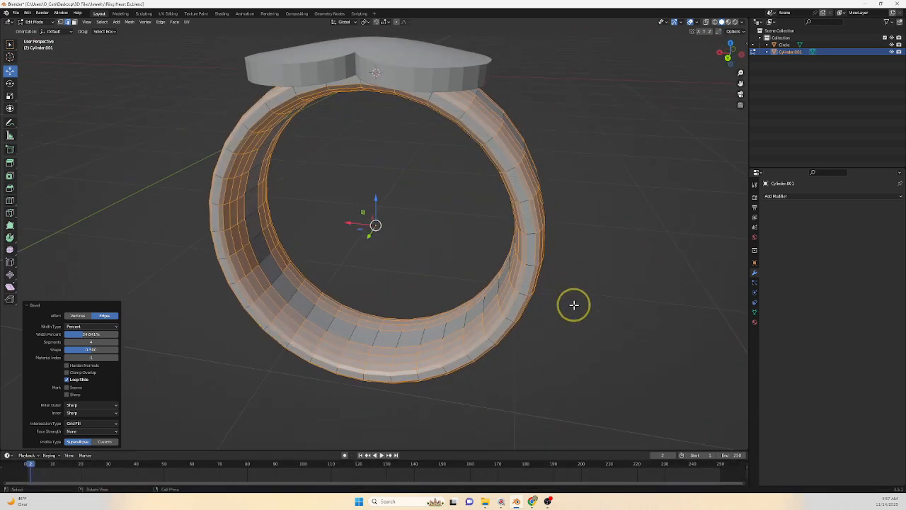
Return the band to Object Mode and add a Subdivision Surface modifier to it.
{"action": "key", "text": "Tab"}
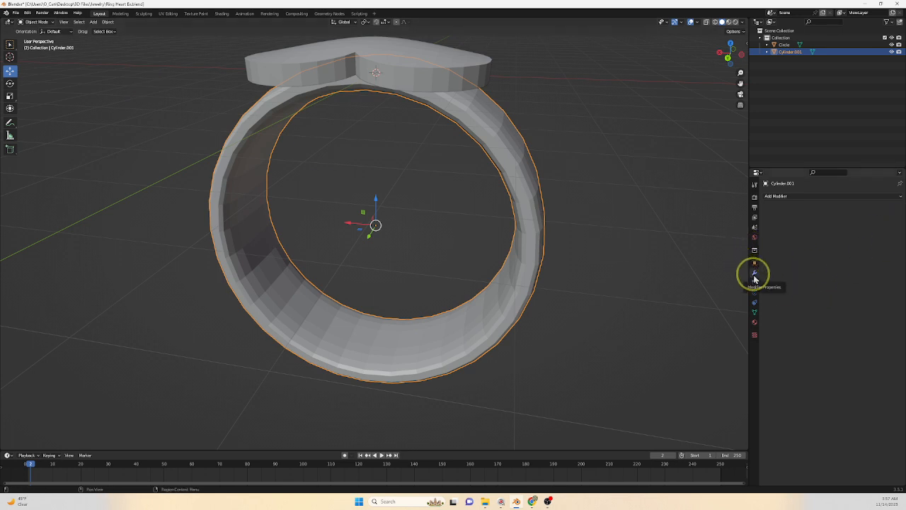
{"action": "left_click", "coordinate": [901, 199]}
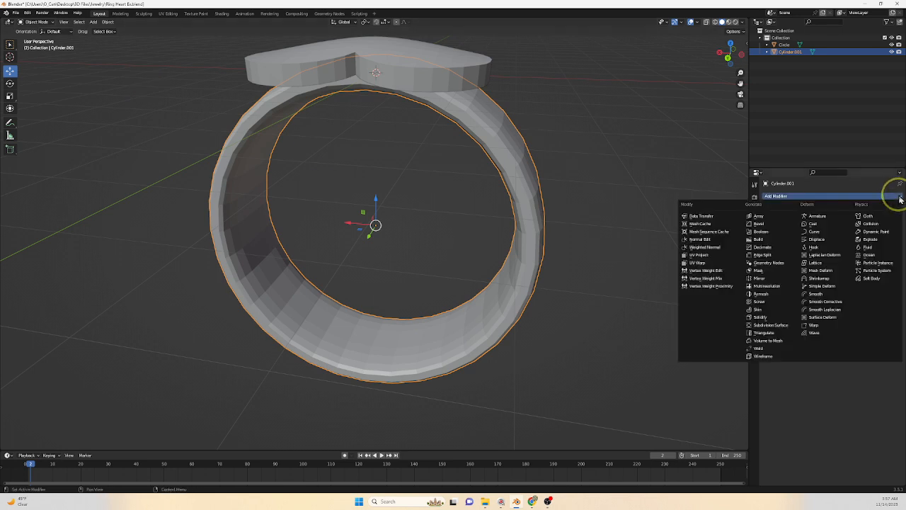
{"action": "left_click", "coordinate": [771, 327]}
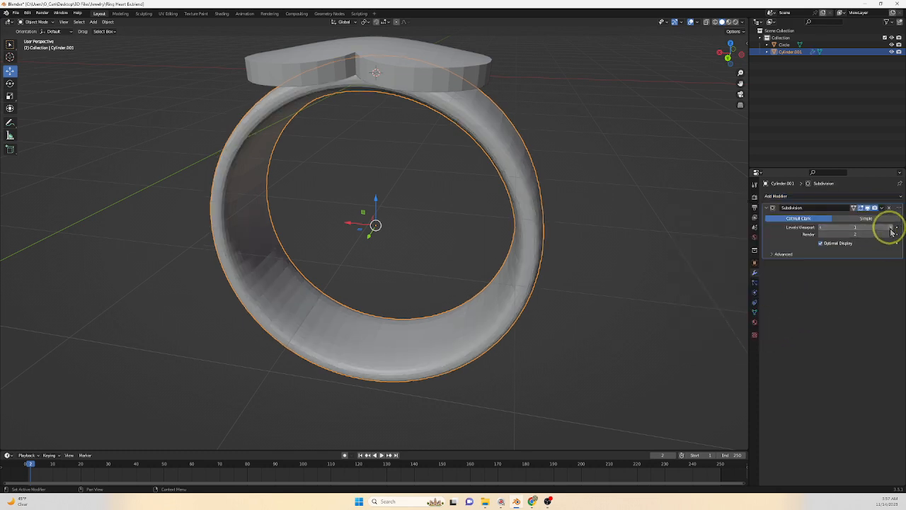
Add a NURBS circle curve and move it along X so that it stands clear of the heart ring.
{"action": "scroll", "coordinate": [596, 284], "scroll_direction": "down", "scroll_amount": 3}
{"action": "middle_click_drag", "start_coordinate": [577, 276], "coordinate": [413, 324], "text": "shift"}
{"action": "scroll", "coordinate": [413, 324], "scroll_direction": "up", "scroll_amount": 2}
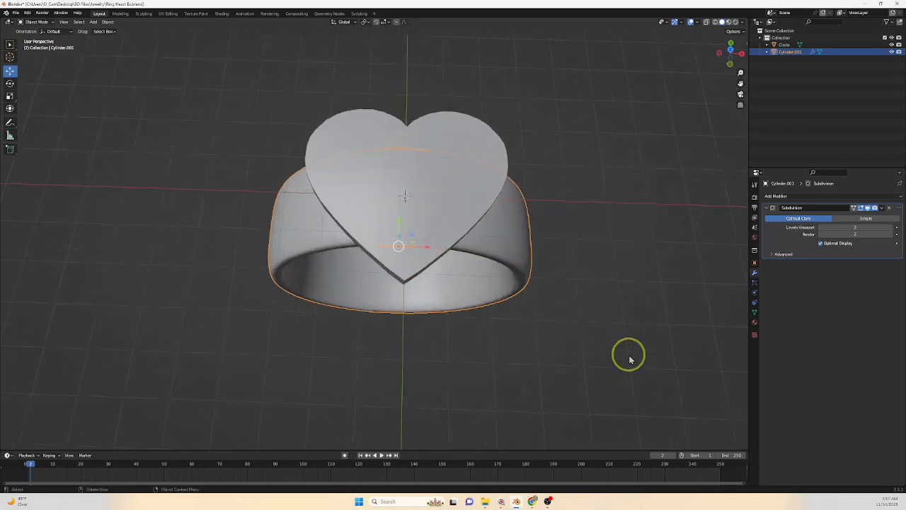
{"action": "middle_click_drag", "start_coordinate": [630, 356], "coordinate": [468, 326], "text": "shift"}
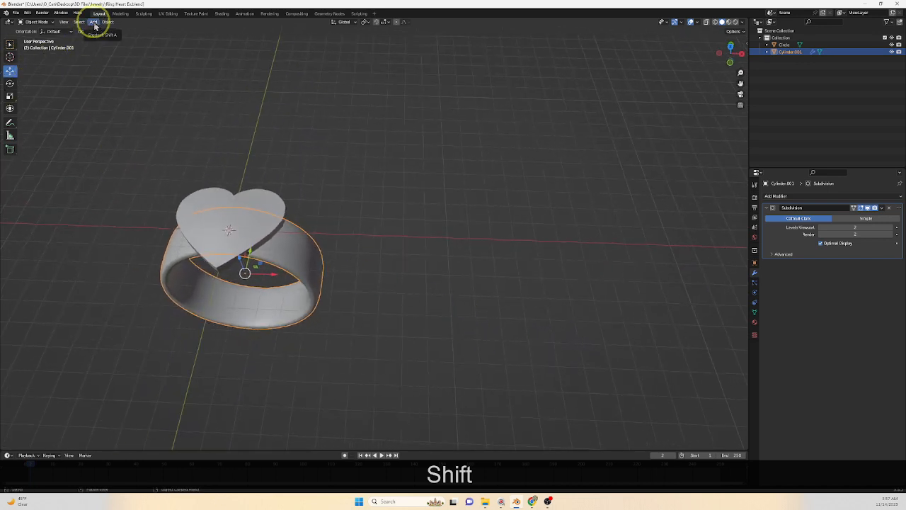
{"action": "left_click", "coordinate": [323, 152]}
{"action": "left_click", "coordinate": [93, 22]}
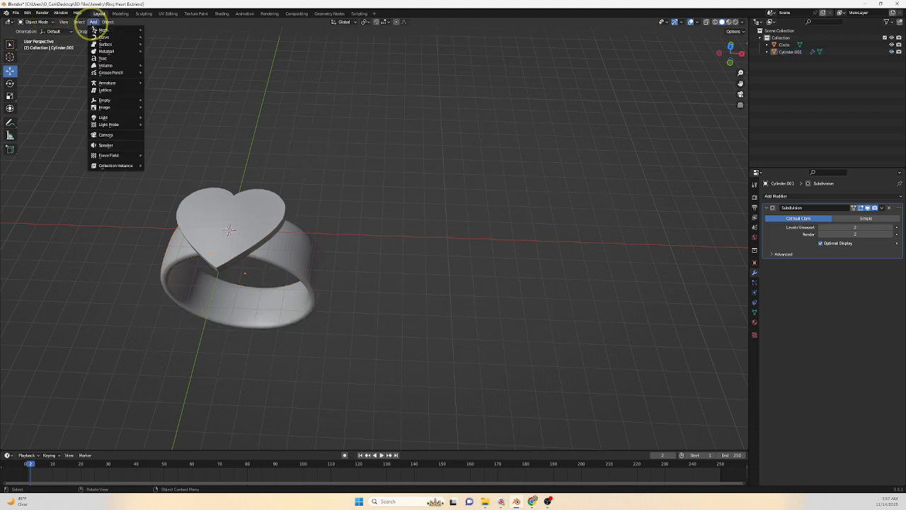
{"action": "mouse_move", "coordinate": [103, 37]}
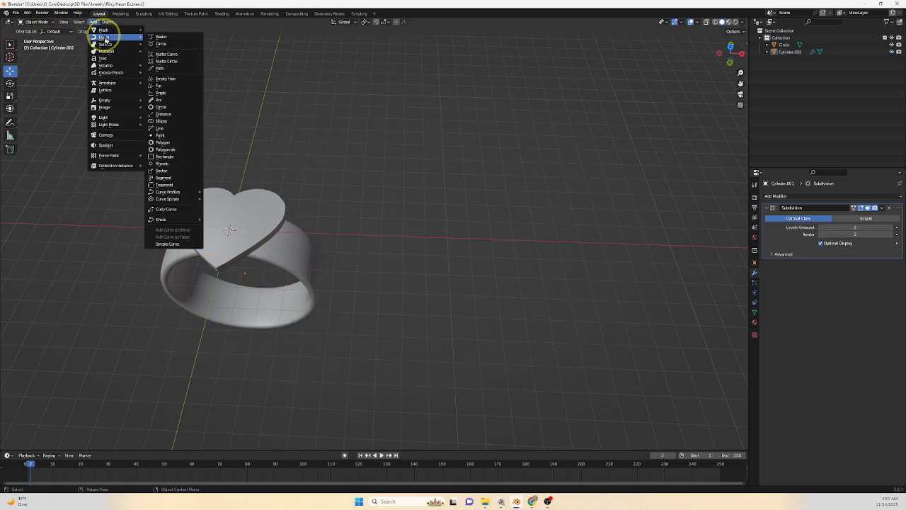
{"action": "left_click", "coordinate": [171, 63]}
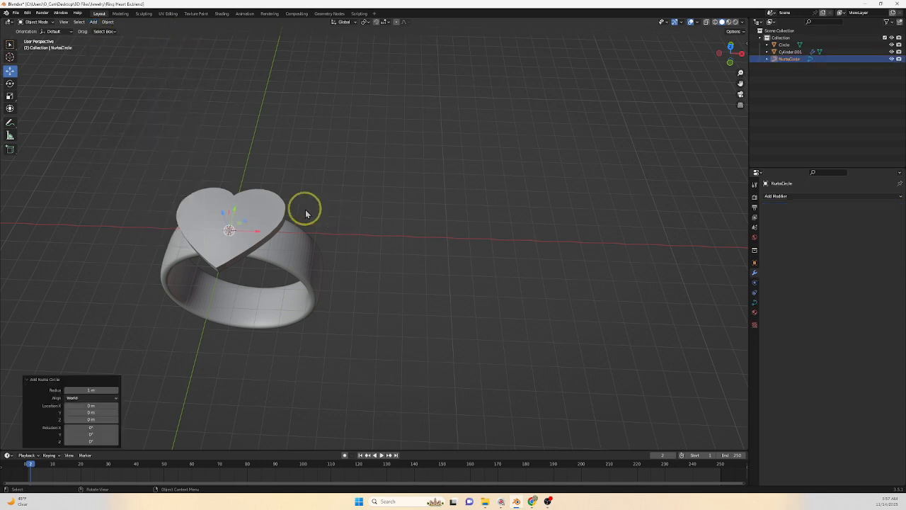
{"action": "left_click_drag", "start_coordinate": [259, 236], "coordinate": [440, 263]}
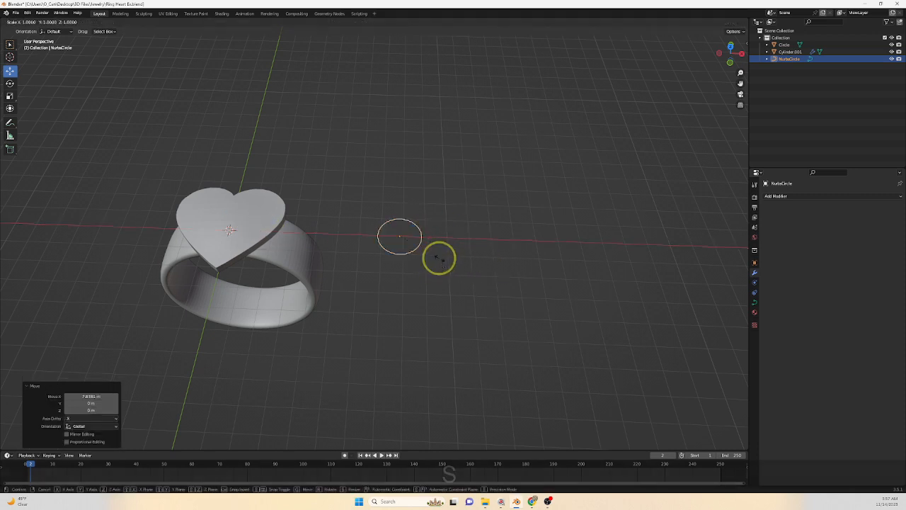
Scale the NURBS circle by 4 and rotate it 90° about the X axis.
{"action": "key", "text": "s"}
{"action": "key", "text": "KP_4"}
{"action": "key", "text": "Return"}
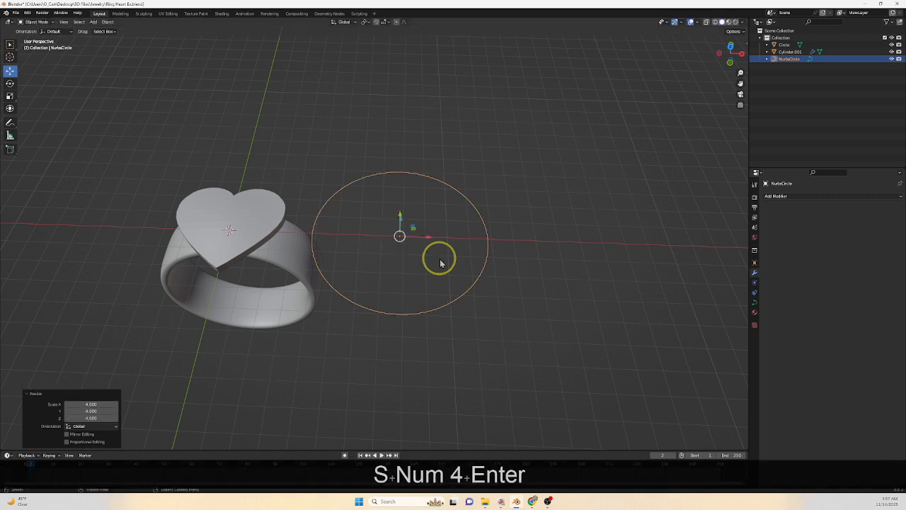
{"action": "key", "text": "r"}
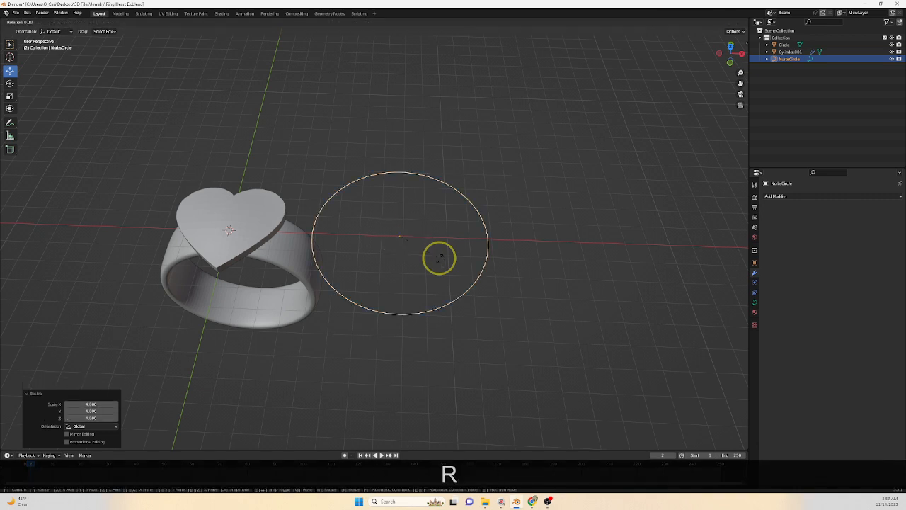
{"action": "key", "text": "x"}
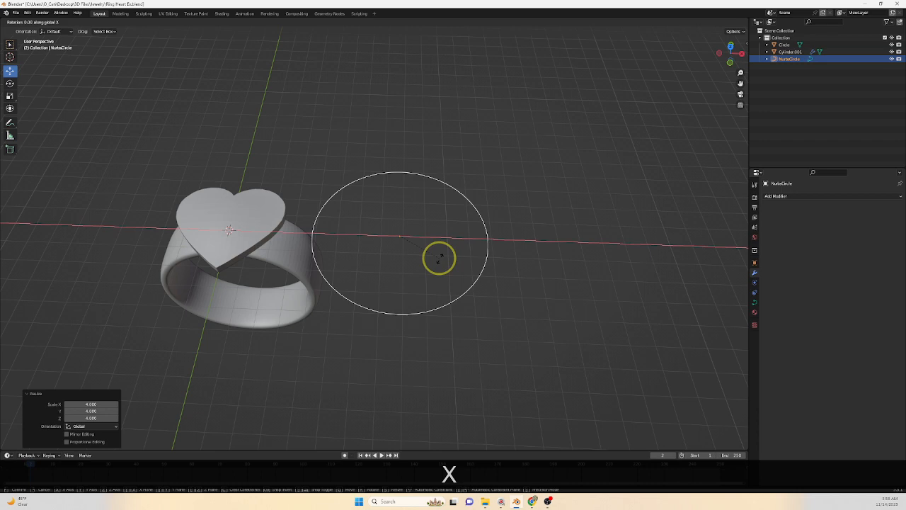
{"action": "key", "text": "KP_9"}
{"action": "key", "text": "KP_0"}
{"action": "key", "text": "Return"}
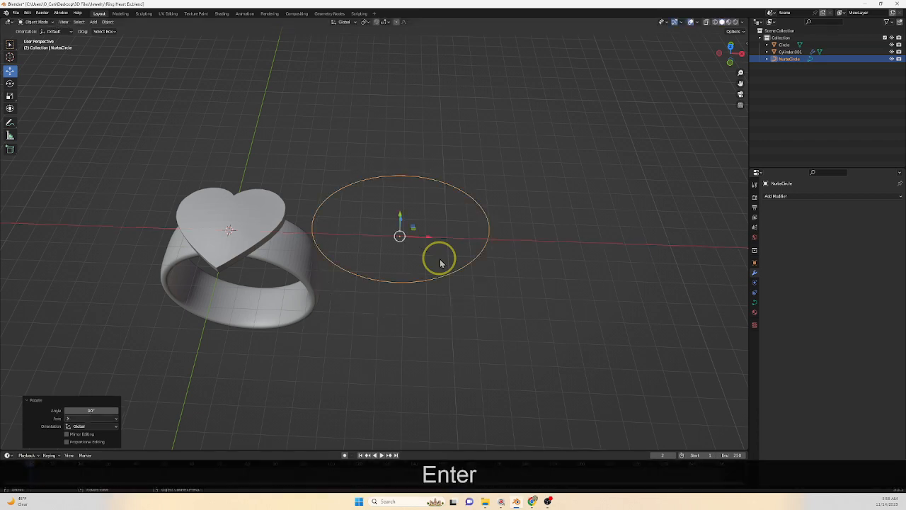
Lower the upright circle along Z until it sits about level with the ring's band.
{"action": "scroll", "coordinate": [439, 282], "scroll_direction": "up", "scroll_amount": 3}
{"action": "middle_click_drag", "start_coordinate": [447, 310], "coordinate": [366, 356], "text": "shift"}
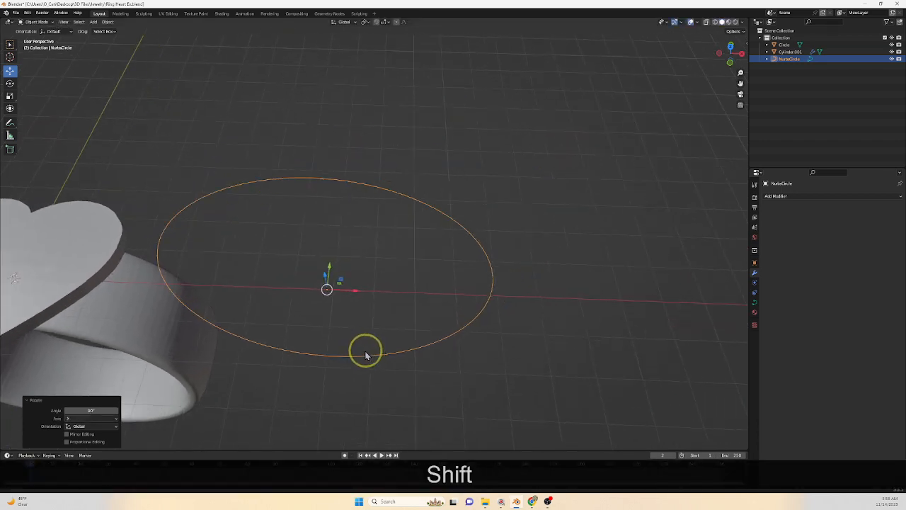
{"action": "middle_click_drag", "start_coordinate": [375, 425], "coordinate": [376, 377]}
{"action": "scroll", "coordinate": [368, 363], "scroll_direction": "down", "scroll_amount": 2}
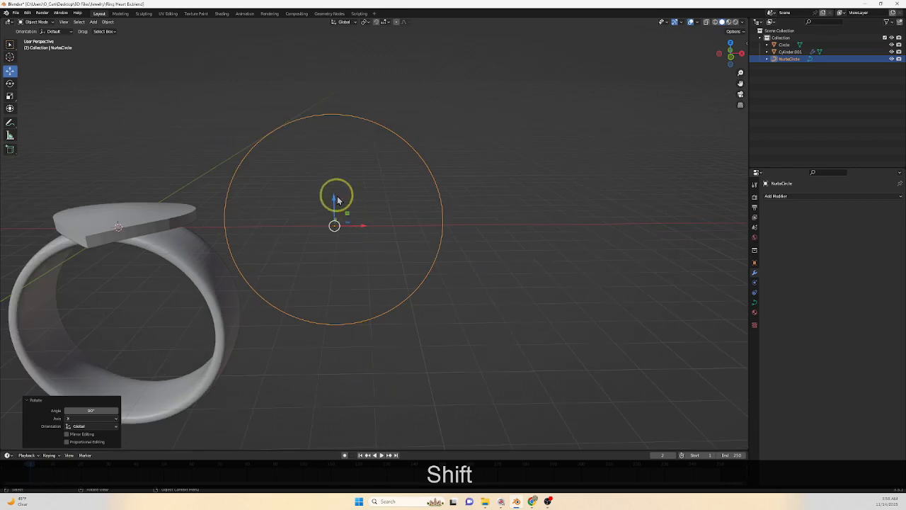
{"action": "left_click_drag", "start_coordinate": [337, 200], "coordinate": [337, 283]}
{"action": "left_click_drag", "start_coordinate": [366, 310], "coordinate": [410, 293]}
{"action": "scroll", "coordinate": [449, 274], "scroll_direction": "down", "scroll_amount": 4}
{"action": "middle_click_drag", "start_coordinate": [463, 262], "coordinate": [443, 318]}
{"action": "scroll", "coordinate": [444, 319], "scroll_direction": "up", "scroll_amount": 3}
{"action": "middle_click_drag", "start_coordinate": [510, 358], "coordinate": [479, 315], "text": "shift"}
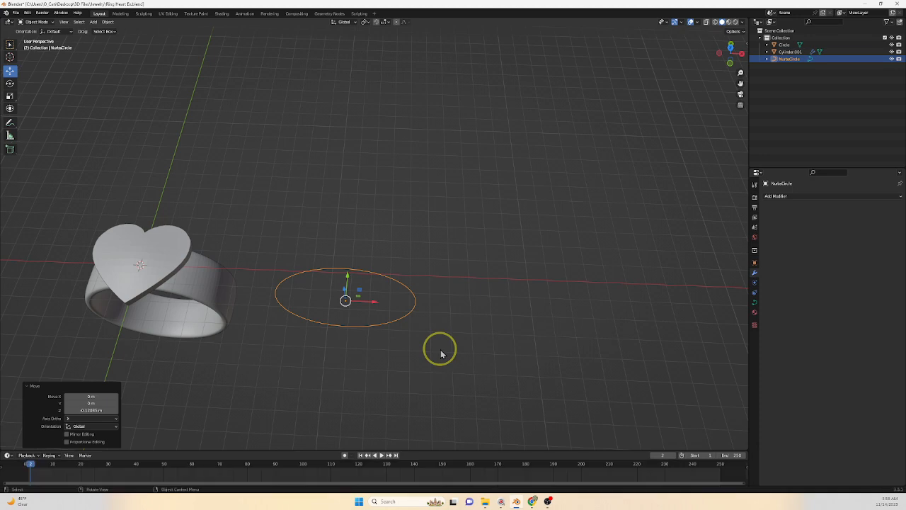
Duplicate the NURBS circle and move the copy about 8.3 m along X, away from the ring.
{"action": "scroll", "coordinate": [441, 352], "scroll_direction": "up", "scroll_amount": 2}
{"action": "middle_click_drag", "start_coordinate": [462, 337], "coordinate": [502, 315], "text": "shift"}
{"action": "key", "text": "ctrl+shift+c"}
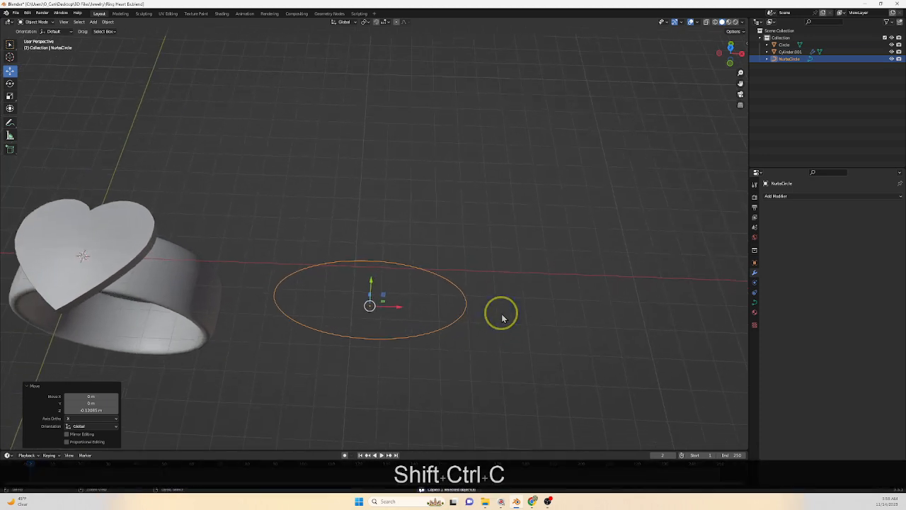
{"action": "key", "text": "ctrl+v"}
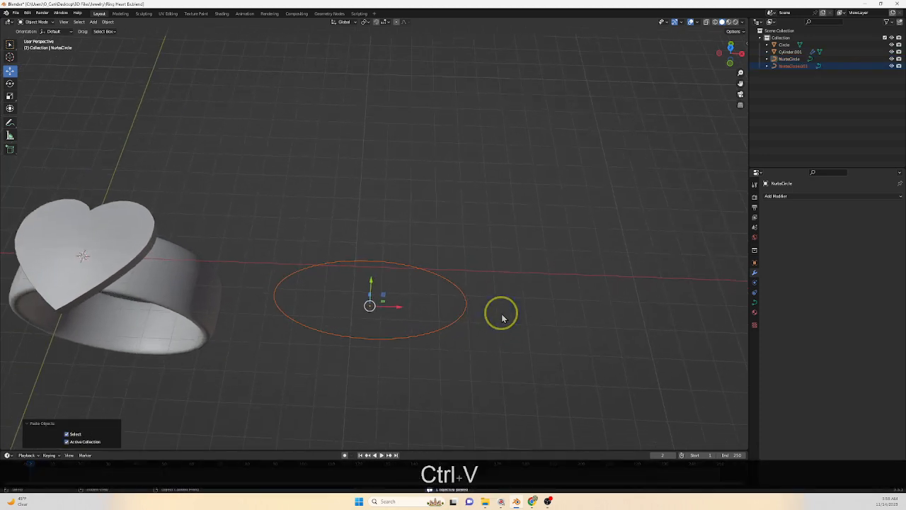
{"action": "left_click_drag", "start_coordinate": [398, 311], "coordinate": [599, 311]}
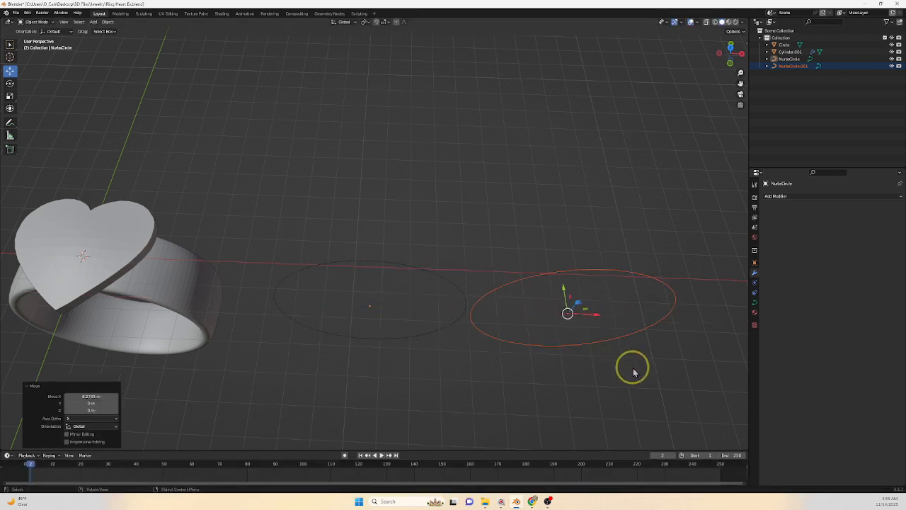
Rotate the copied circle -90° about the X axis.
{"action": "key", "text": "r"}
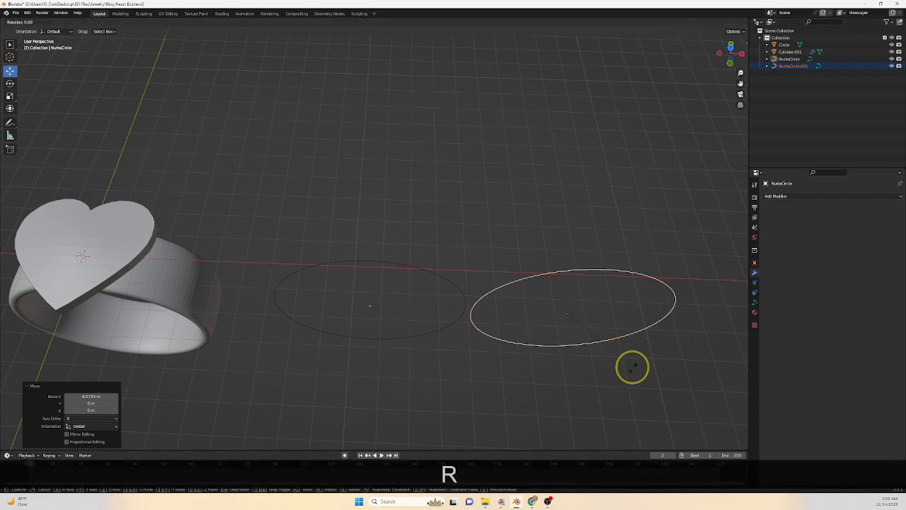
{"action": "key", "text": "x"}
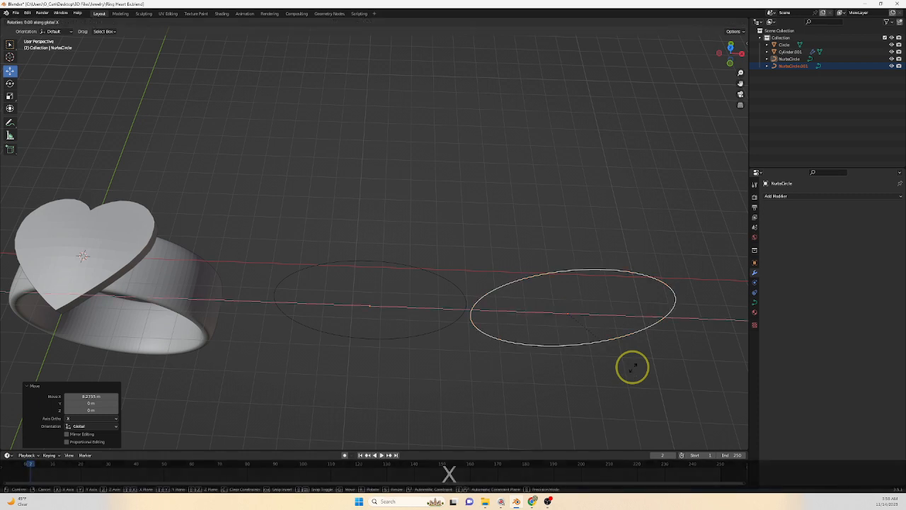
{"action": "key", "text": "KP_Subtract"}
{"action": "key", "text": "KP_9"}
{"action": "key", "text": "KP_0"}
{"action": "key", "text": "Return"}
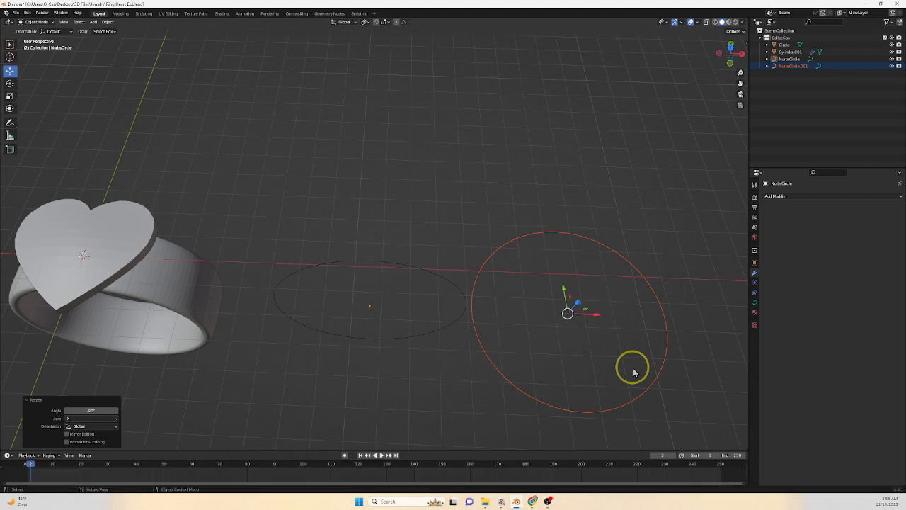
Scale the copied circle by 0.25 and move it back along X, close to the large circle.
{"action": "key", "text": "s"}
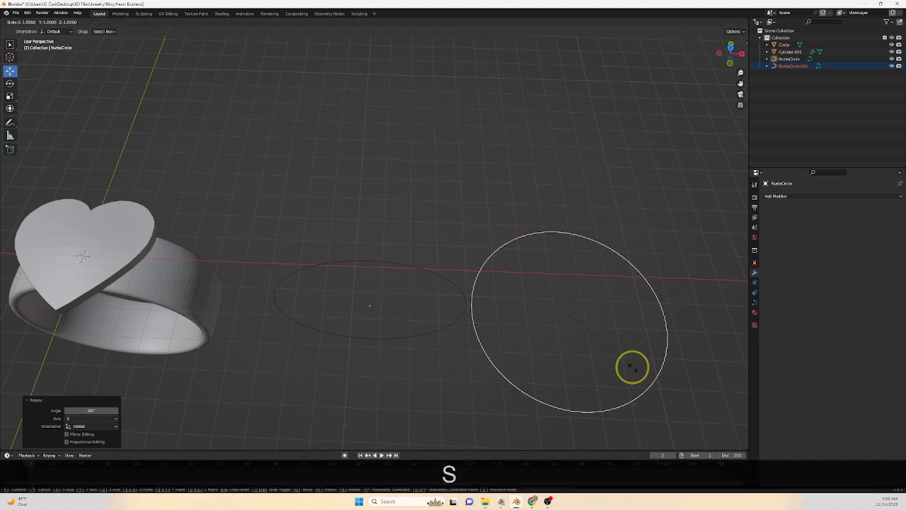
{"action": "key", "text": "KP_Decimal"}
{"action": "key", "text": "KP_2"}
{"action": "key", "text": "KP_5"}
{"action": "key", "text": "Return"}
{"action": "scroll", "coordinate": [593, 379], "scroll_direction": "up", "scroll_amount": 3}
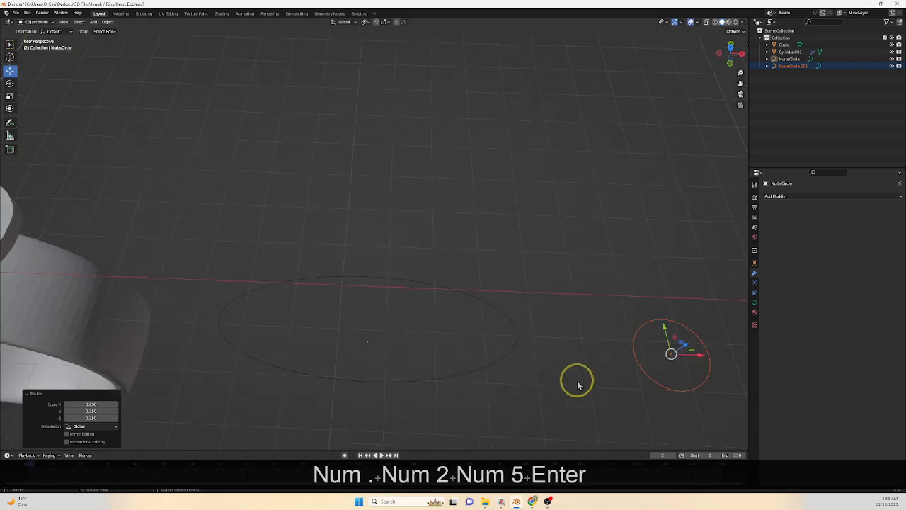
{"action": "middle_click_drag", "start_coordinate": [579, 381], "coordinate": [511, 347], "text": "shift"}
{"action": "left_click_drag", "start_coordinate": [653, 333], "coordinate": [555, 331]}
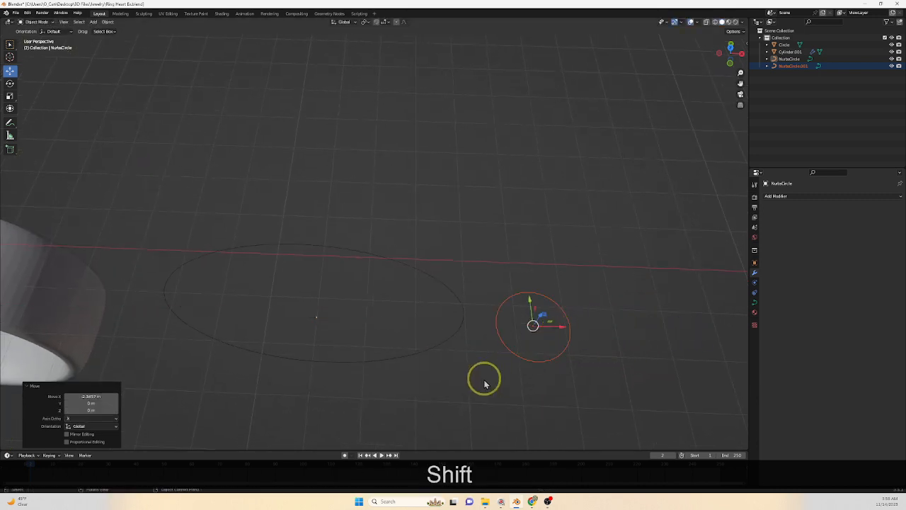
Select the large circle and set its curve's Resolution Preview U to 16.
{"action": "left_click", "coordinate": [453, 295]}
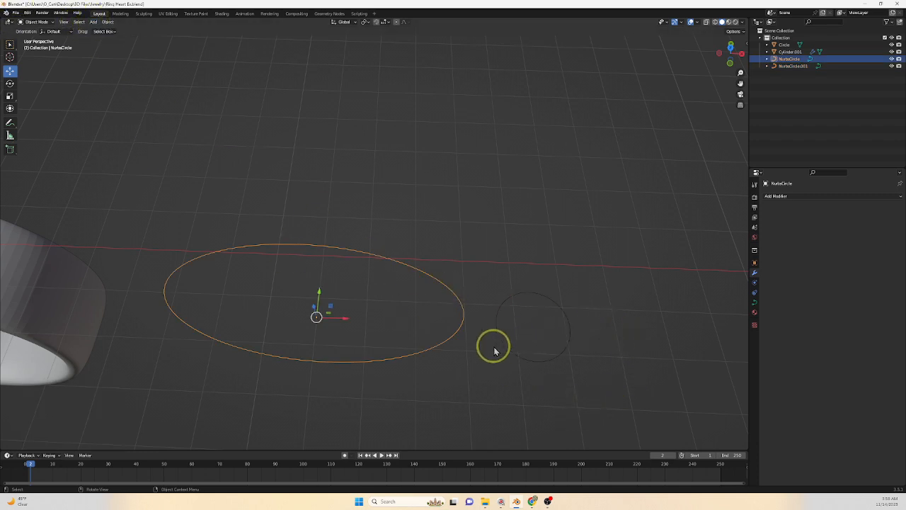
{"action": "middle_click_drag", "start_coordinate": [493, 354], "coordinate": [522, 356], "text": "shift"}
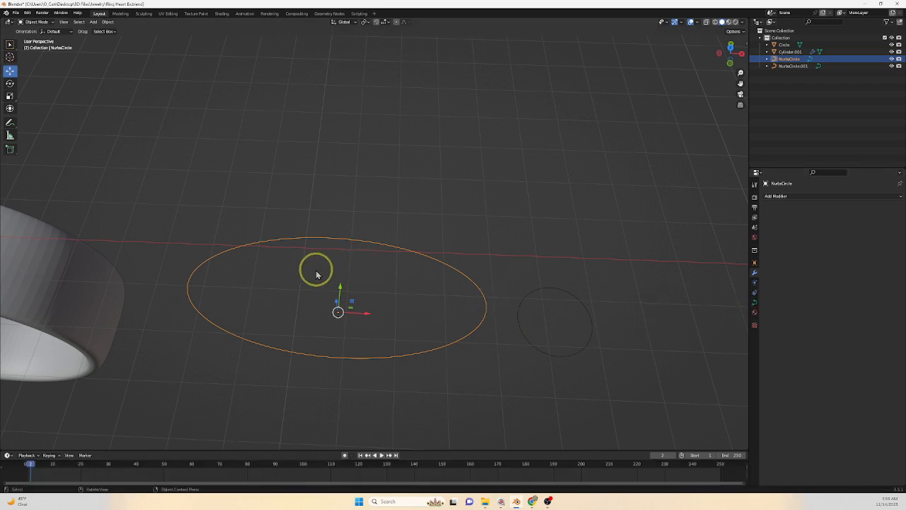
{"action": "left_click", "coordinate": [755, 302]}
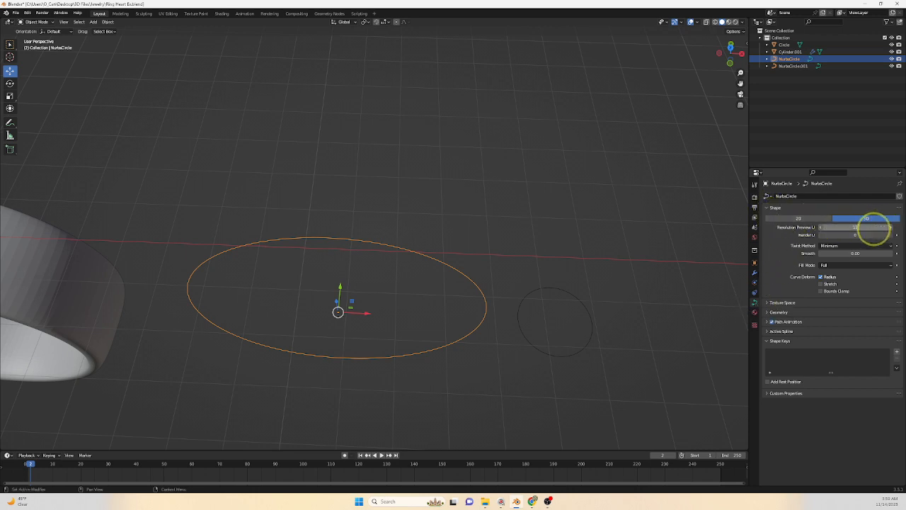
{"action": "left_click", "coordinate": [872, 227]}
{"action": "type", "text": "16"}
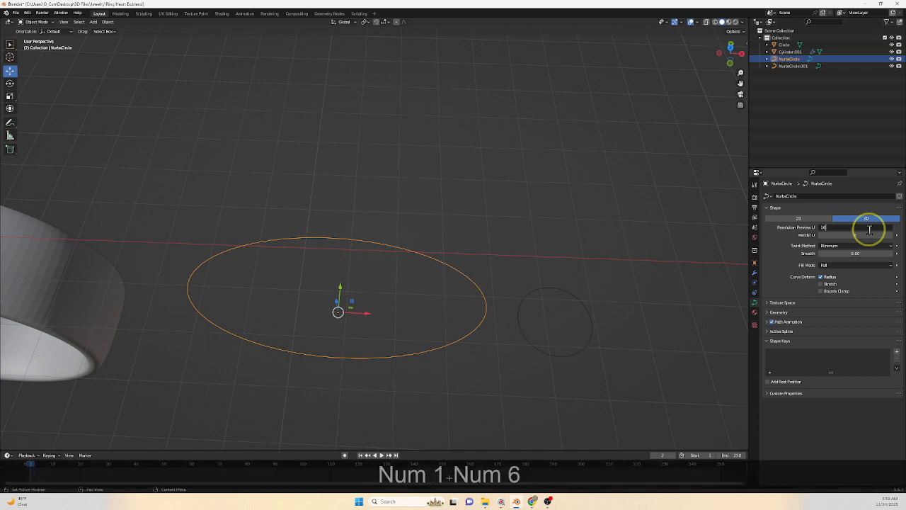
{"action": "left_click", "coordinate": [787, 282]}
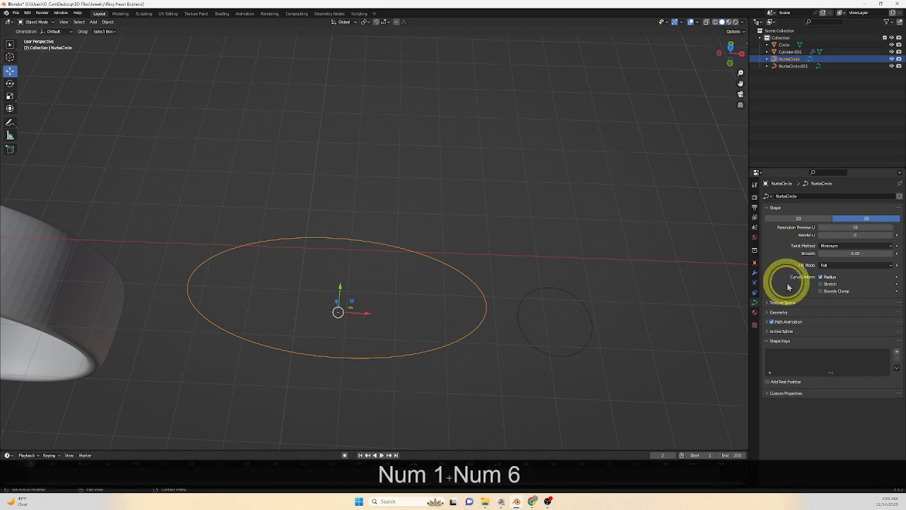
Set the large circle's geometry bevel to Object and pick the small circle as its bevel object.
{"action": "left_click", "coordinate": [768, 315]}
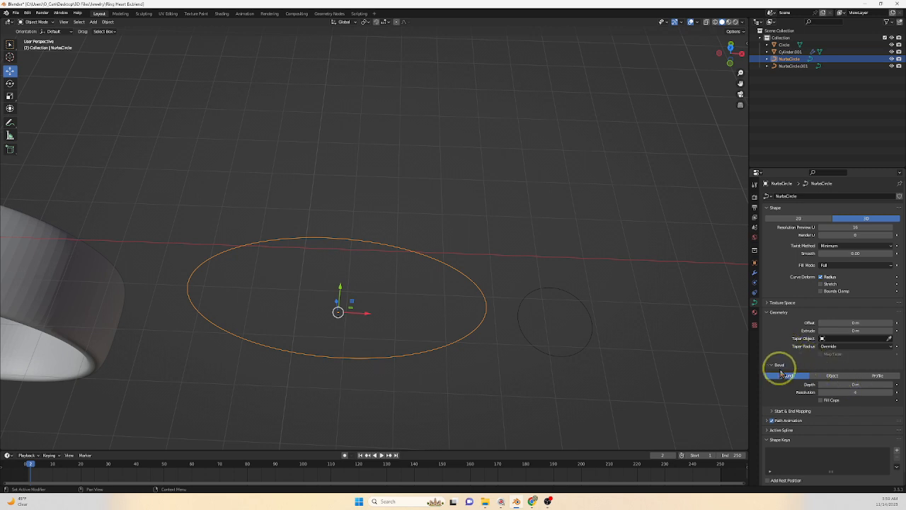
{"action": "left_click", "coordinate": [833, 376]}
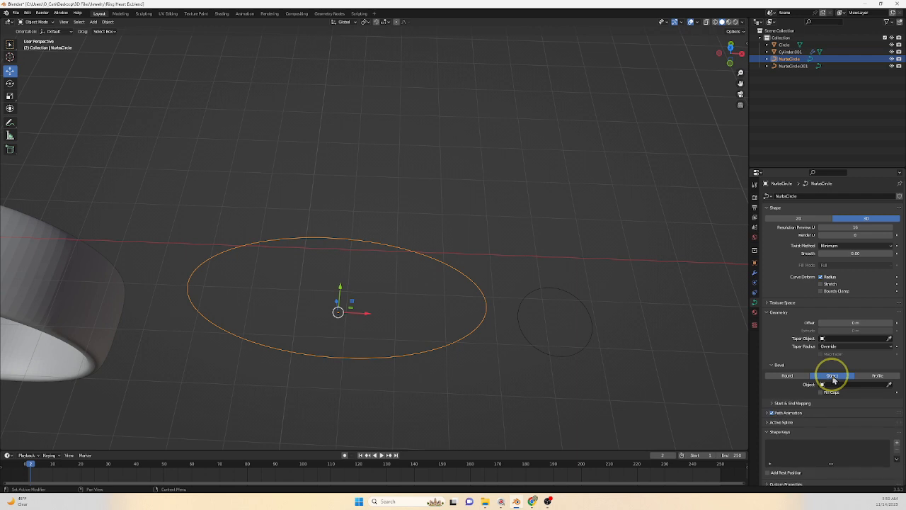
{"action": "left_click", "coordinate": [890, 384]}
{"action": "left_click", "coordinate": [588, 312]}
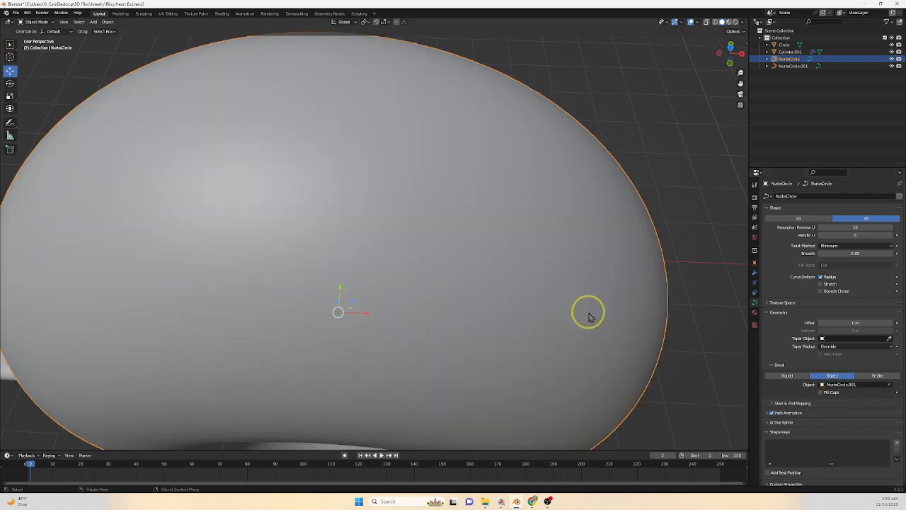
Enter Edit Mode on the large circle and shrink its curve points to about 0.25 with the Radius tool.
{"action": "scroll", "coordinate": [588, 317], "scroll_direction": "down", "scroll_amount": 5}
{"action": "mouse_move", "coordinate": [608, 336]}
{"action": "middle_mouse_down"}
{"action": "mouse_move", "coordinate": [601, 290]}
{"action": "mouse_move", "coordinate": [604, 322]}
{"action": "middle_mouse_up"}
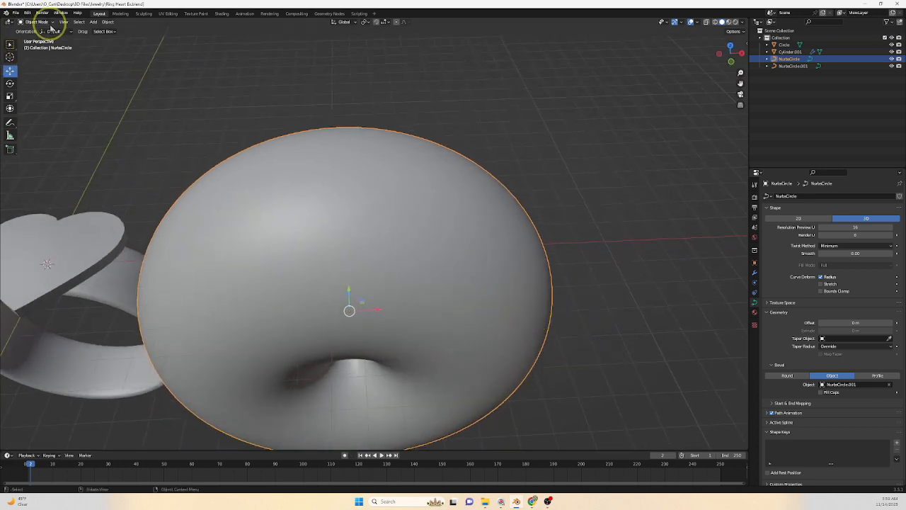
{"action": "left_click", "coordinate": [41, 22]}
{"action": "left_click", "coordinate": [44, 37]}
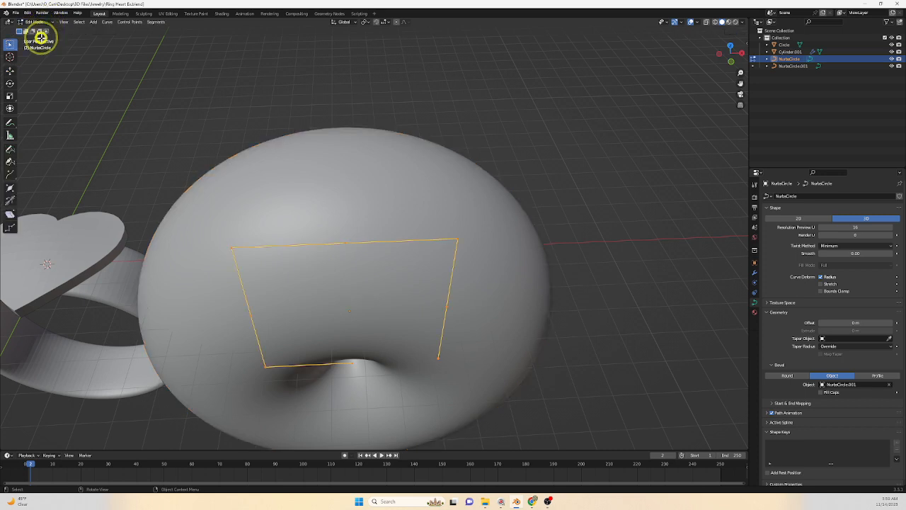
{"action": "left_click", "coordinate": [10, 188]}
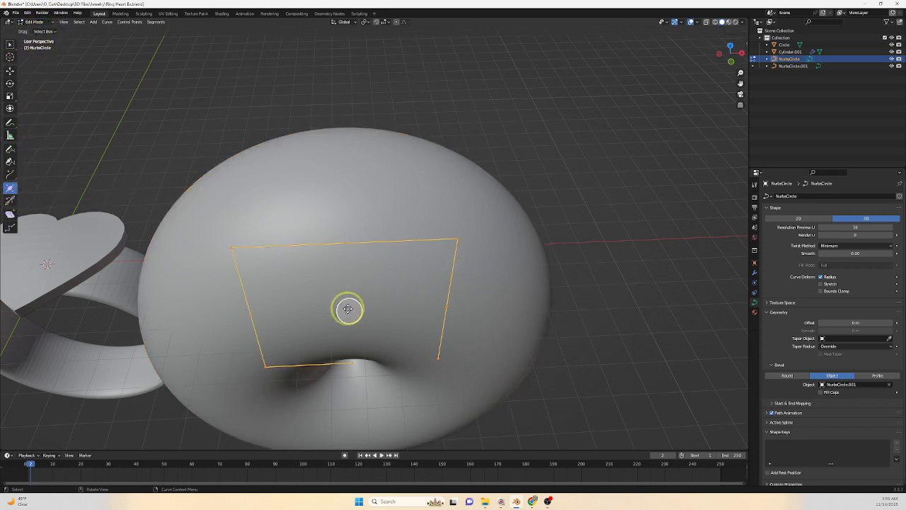
{"action": "left_click_drag", "start_coordinate": [355, 313], "coordinate": [351, 310]}
{"action": "scroll", "coordinate": [358, 313], "scroll_direction": "up", "scroll_amount": 2}
{"action": "middle_click_drag", "start_coordinate": [444, 348], "coordinate": [541, 239], "text": "shift"}
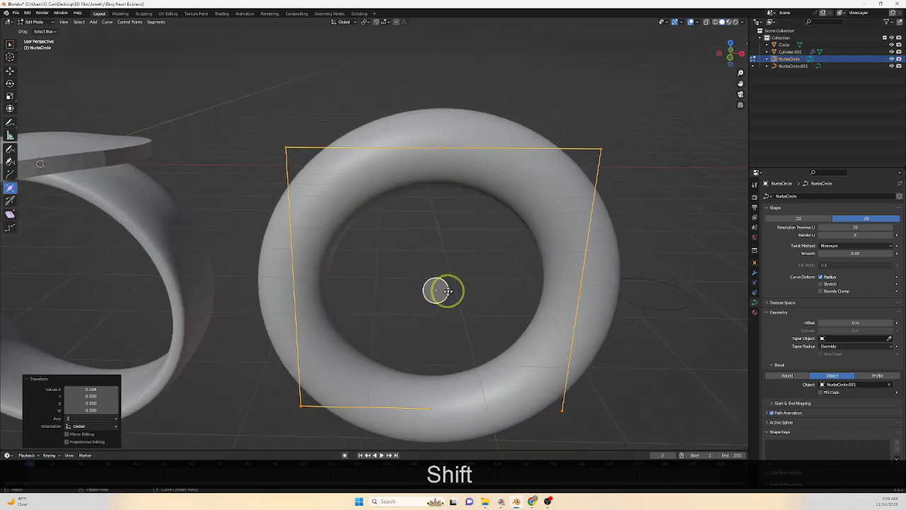
Thin the round tube slightly more by reducing the radius of its curve points.
{"action": "left_click_drag", "start_coordinate": [449, 291], "coordinate": [445, 290]}
{"action": "scroll", "coordinate": [493, 293], "scroll_direction": "down", "scroll_amount": 3}
{"action": "middle_click_drag", "start_coordinate": [498, 279], "coordinate": [478, 311], "text": "shift"}
{"action": "scroll", "coordinate": [405, 235], "scroll_direction": "up", "scroll_amount": 4}
{"action": "middle_click_drag", "start_coordinate": [504, 245], "coordinate": [444, 287], "text": "shift"}
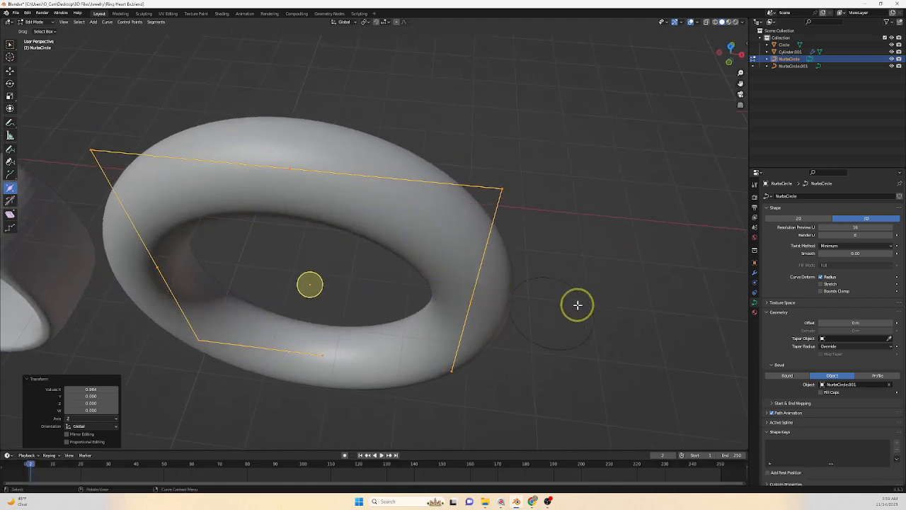
Switch to Object Mode and move the small profile circle slightly along X, away from the ring.
{"action": "left_click", "coordinate": [49, 24]}
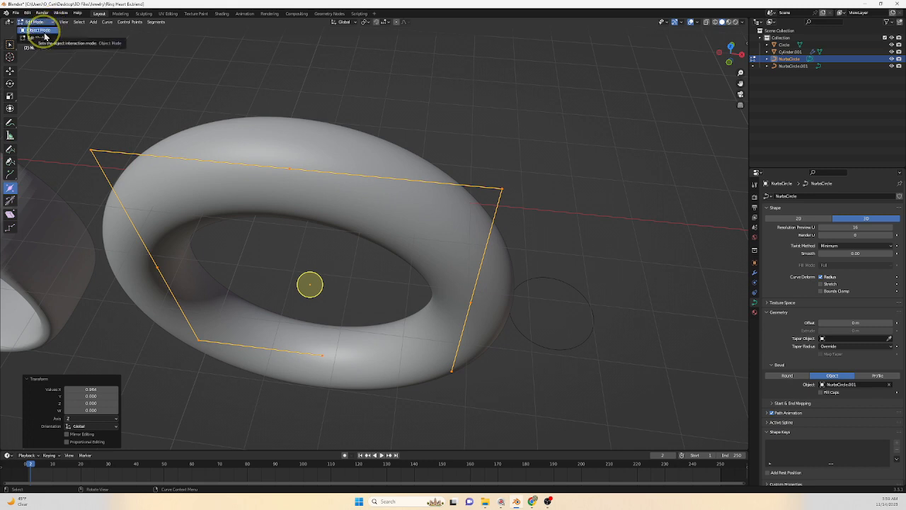
{"action": "left_click", "coordinate": [46, 31]}
{"action": "left_click", "coordinate": [590, 330]}
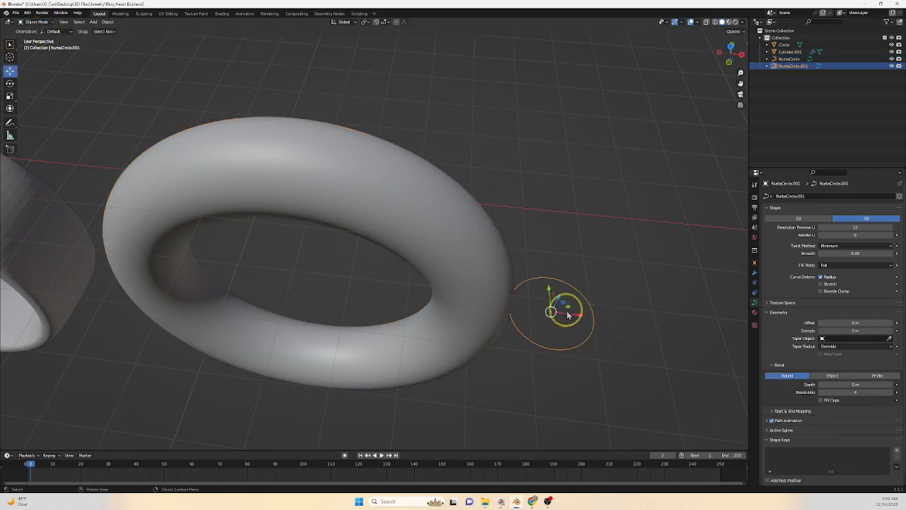
{"action": "left_click_drag", "start_coordinate": [580, 315], "coordinate": [599, 319]}
In Edit Mode, move the small circle's three ring-facing control points about 0.33 m inward along X.
{"action": "middle_click_drag", "start_coordinate": [650, 341], "coordinate": [505, 348], "text": "shift"}
{"action": "scroll", "coordinate": [555, 359], "scroll_direction": "up", "scroll_amount": 2}
{"action": "key", "text": "Tab"}
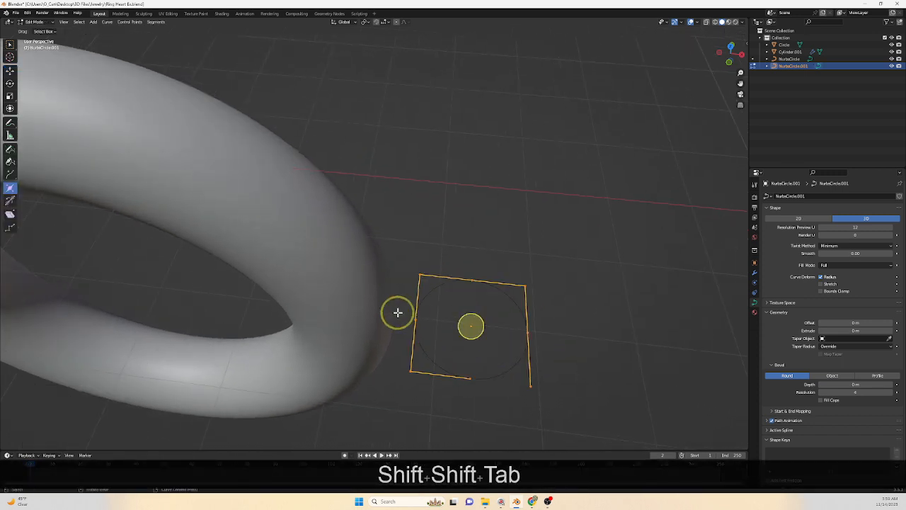
{"action": "left_click", "coordinate": [11, 72]}
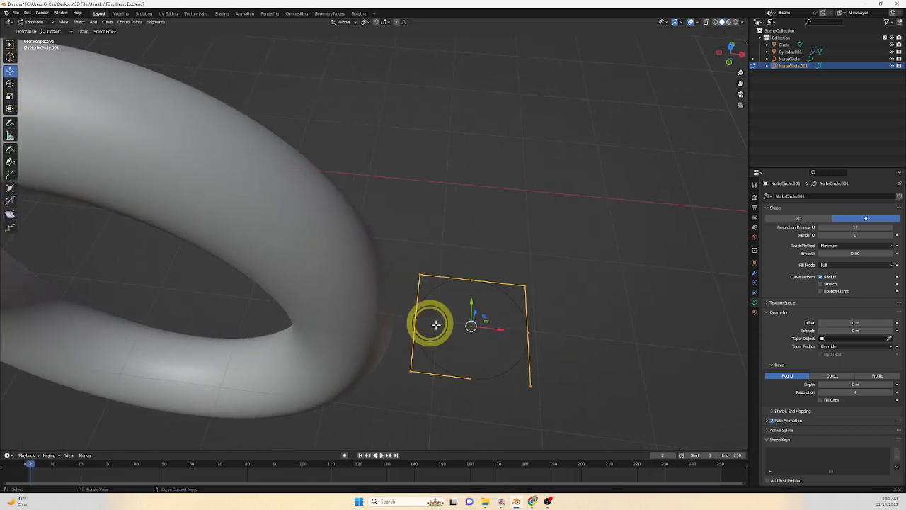
{"action": "middle_click_drag", "start_coordinate": [469, 380], "coordinate": [555, 383], "text": "shift"}
{"action": "left_click", "coordinate": [468, 313]}
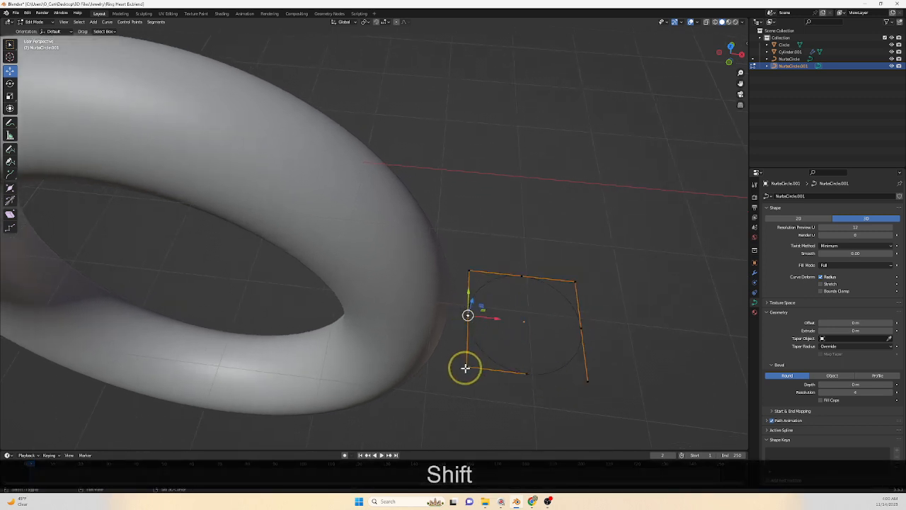
{"action": "left_click", "coordinate": [467, 367], "text": "shift"}
{"action": "left_click", "coordinate": [468, 271], "text": "shift"}
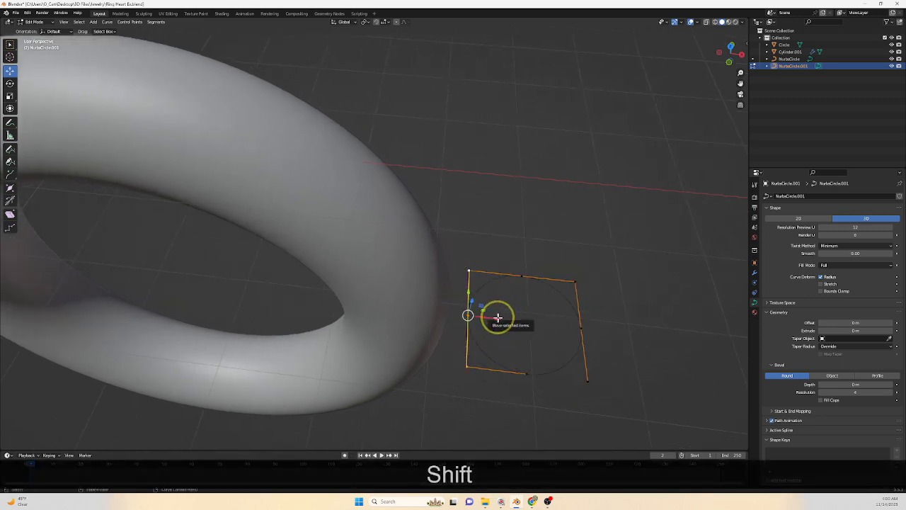
{"action": "left_click_drag", "start_coordinate": [498, 316], "coordinate": [517, 320]}
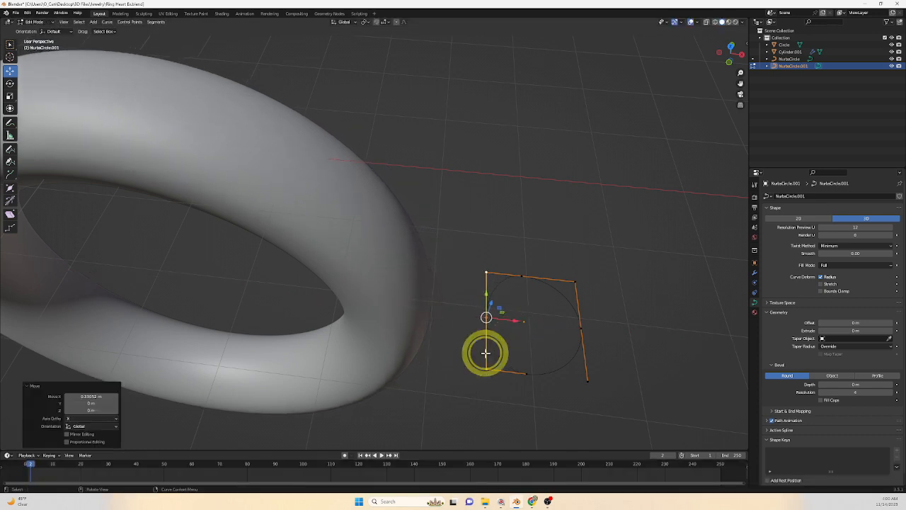
Rotate the small circle 180 degrees about Z in Object Mode and return to editing its control points.
{"action": "middle_click_drag", "start_coordinate": [486, 352], "coordinate": [544, 360]}
{"action": "key", "text": "Tab"}
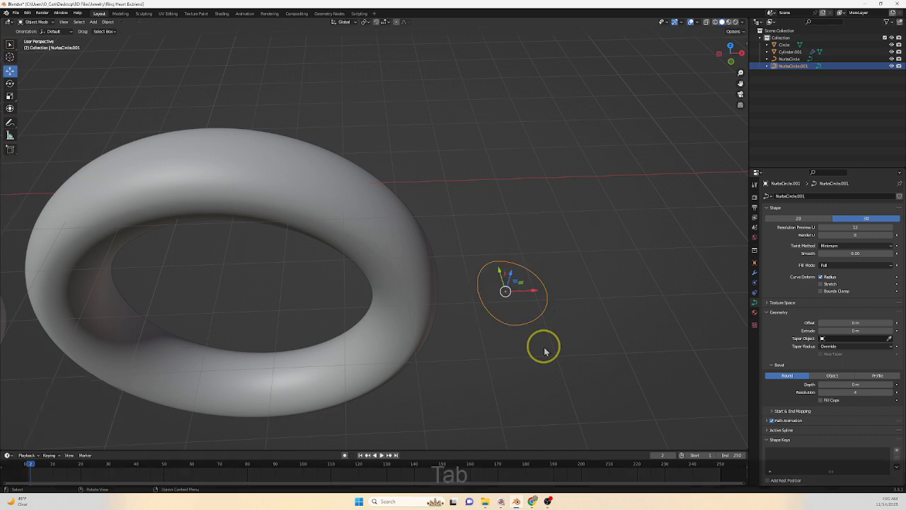
{"action": "key", "text": "z"}
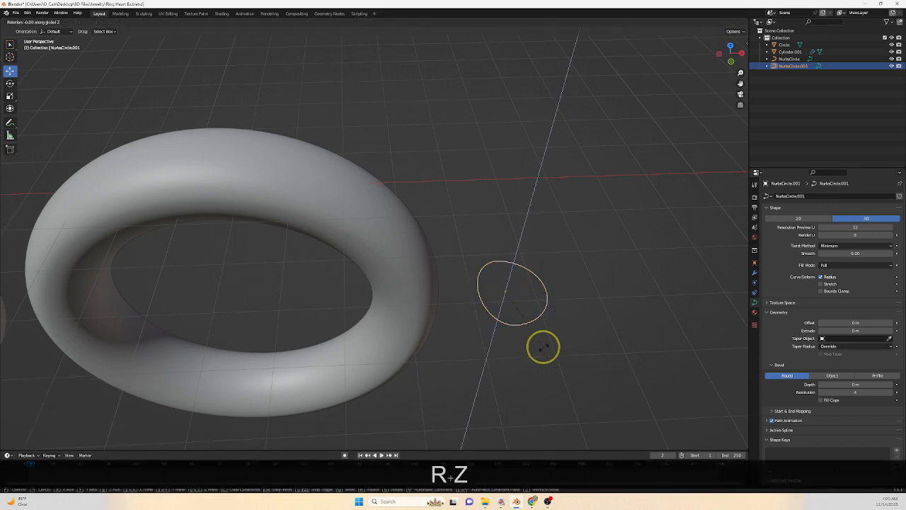
{"action": "key", "text": "KP_1"}
{"action": "key", "text": "KP_8"}
{"action": "key", "text": "KP_0"}
{"action": "key", "text": "Return"}
{"action": "scroll", "coordinate": [524, 341], "scroll_direction": "up", "scroll_amount": 2}
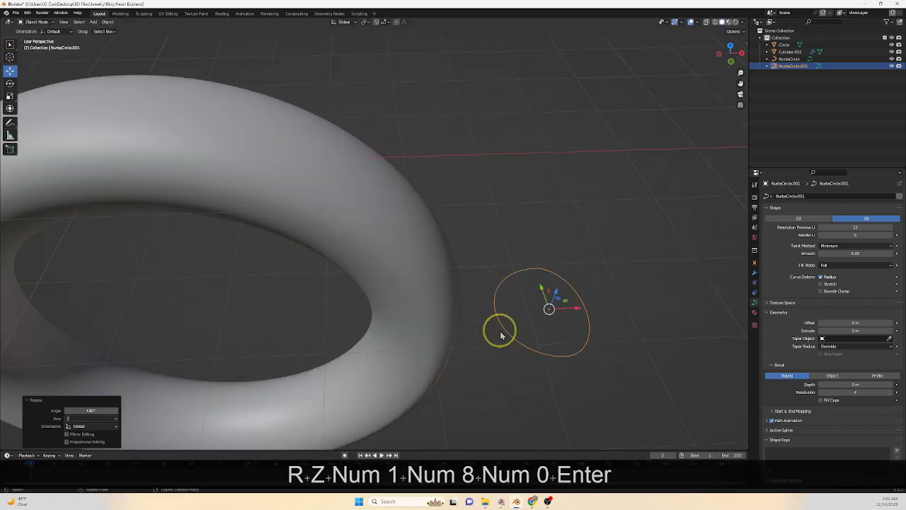
{"action": "middle_click_drag", "start_coordinate": [500, 334], "coordinate": [499, 290], "text": "shift"}
{"action": "key", "text": "Tab"}
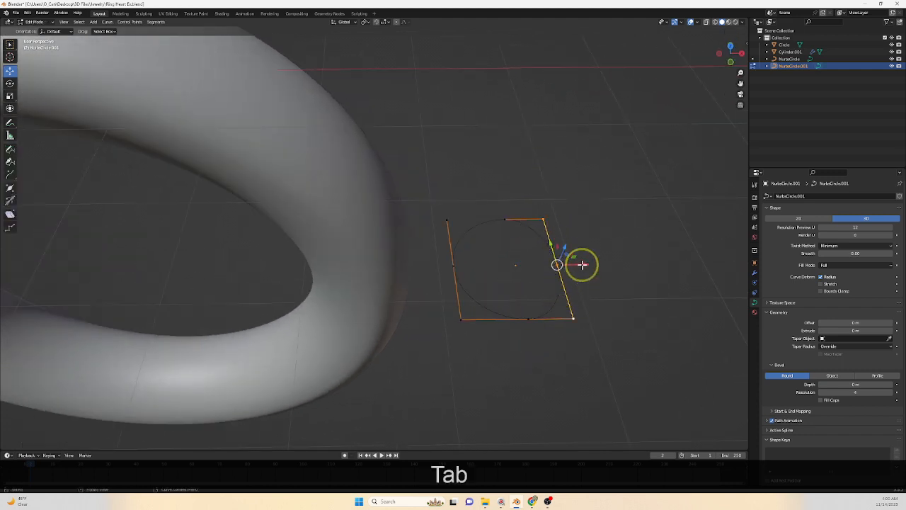
Try moving the three selected points on the side away from the ring about 0.24 m inward along X.
{"action": "key", "text": "g"}
{"action": "key", "text": "x"}
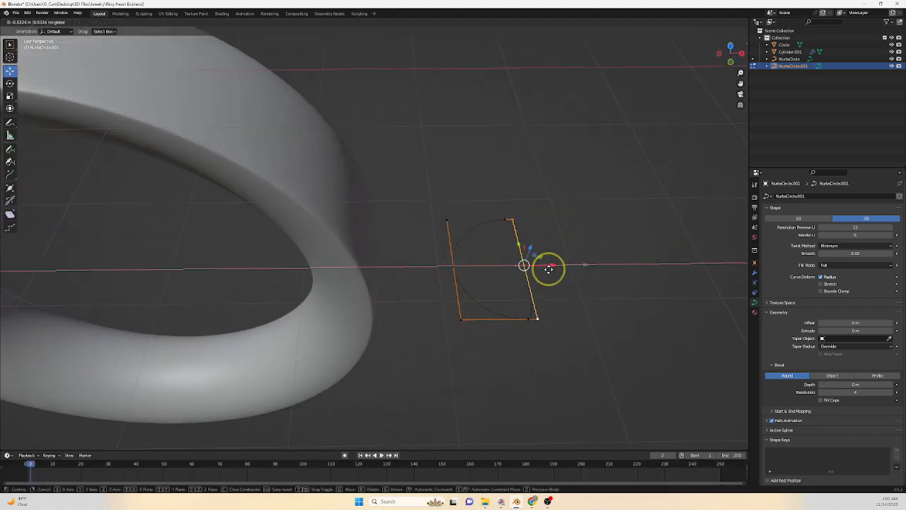
{"action": "left_click", "coordinate": [570, 271]}
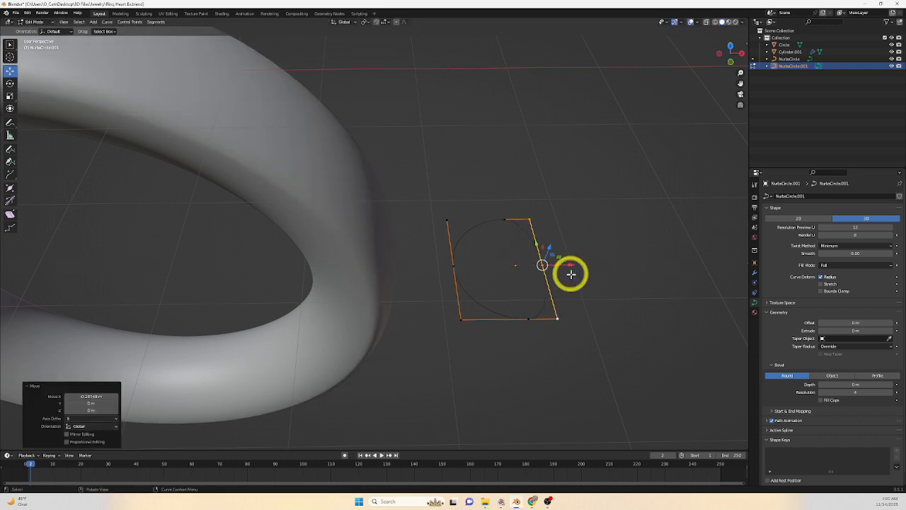
{"action": "middle_click_drag", "start_coordinate": [572, 271], "coordinate": [571, 319]}
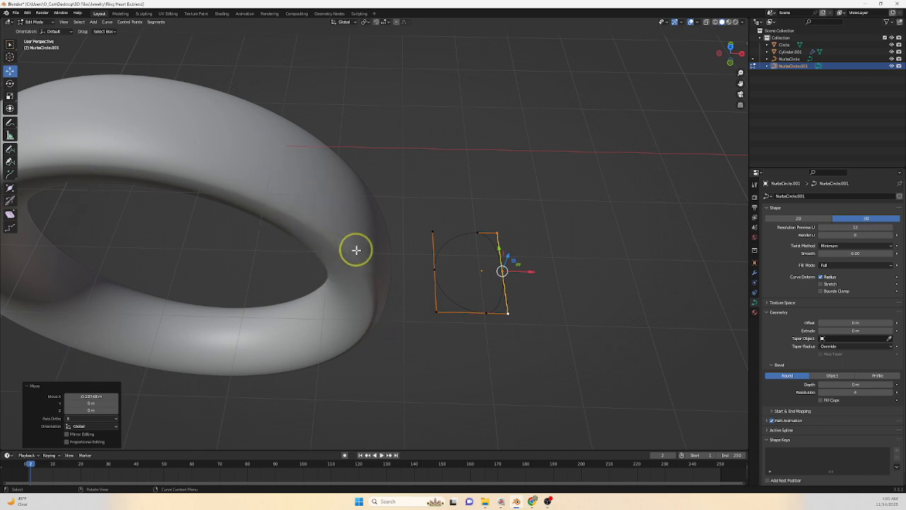
Nudge the ring-facing middle point about 0.05 m along X and shift the two corner points on that side inward along X.
{"action": "left_click", "coordinate": [490, 237]}
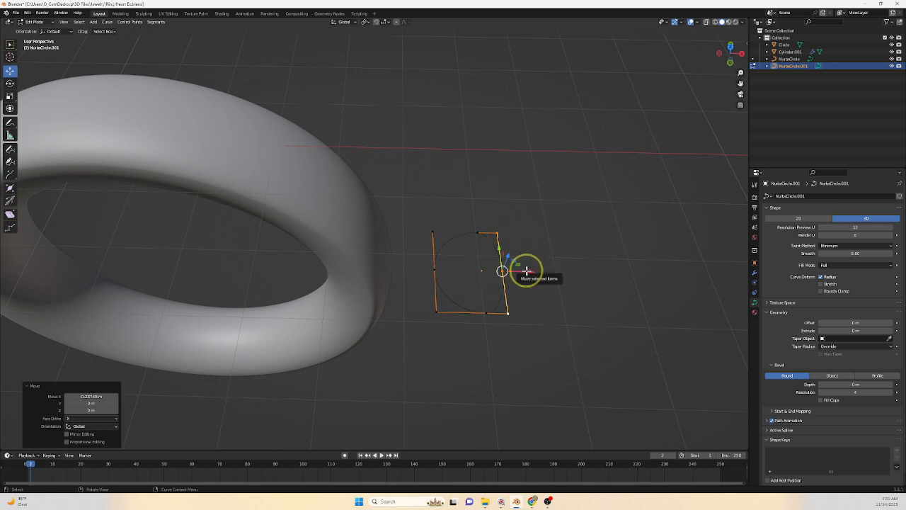
{"action": "key", "text": "g"}
{"action": "key", "text": "x"}
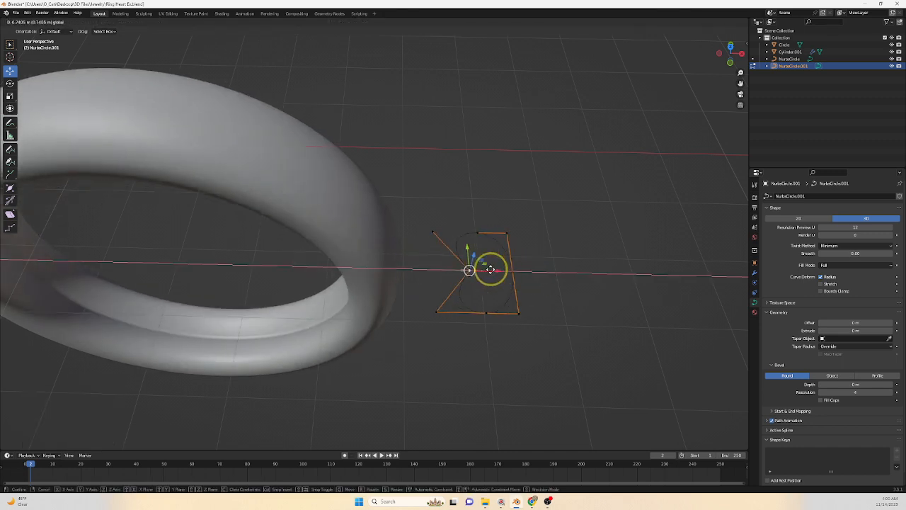
{"action": "left_click", "coordinate": [463, 271]}
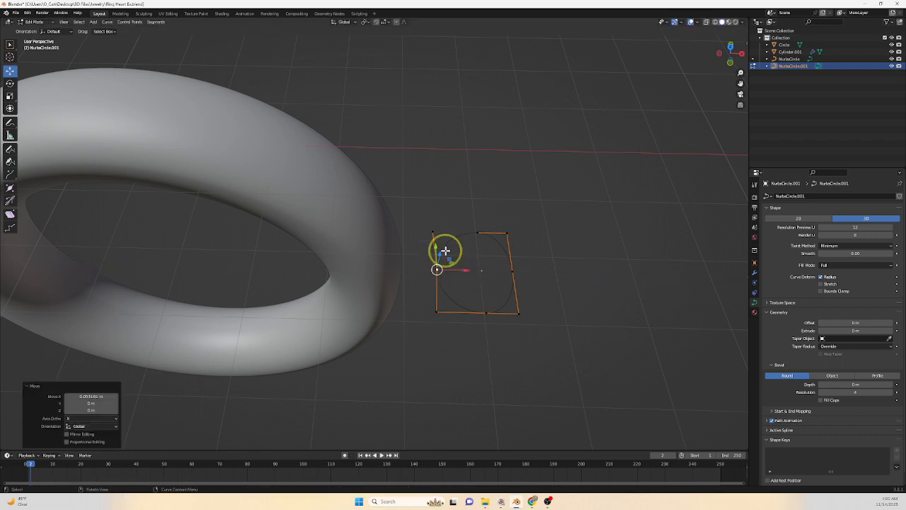
{"action": "left_click", "coordinate": [433, 234]}
{"action": "left_click", "coordinate": [437, 311], "text": "shift"}
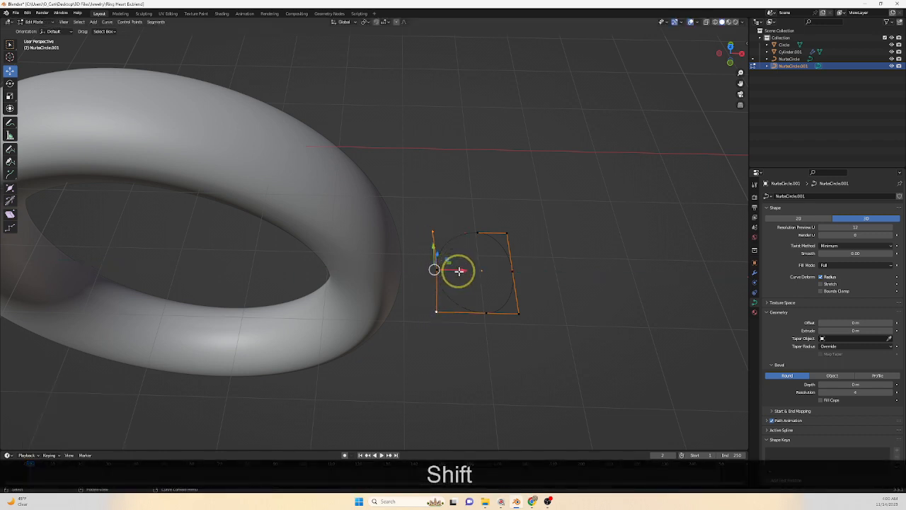
{"action": "left_click_drag", "start_coordinate": [460, 270], "coordinate": [478, 271]}
Select the four corner points with the points between them on the profile's upper and lower edges, and subdivide those segments.
{"action": "scroll", "coordinate": [479, 283], "scroll_direction": "down", "scroll_amount": 2}
{"action": "middle_click_drag", "start_coordinate": [479, 294], "coordinate": [488, 342], "text": "shift"}
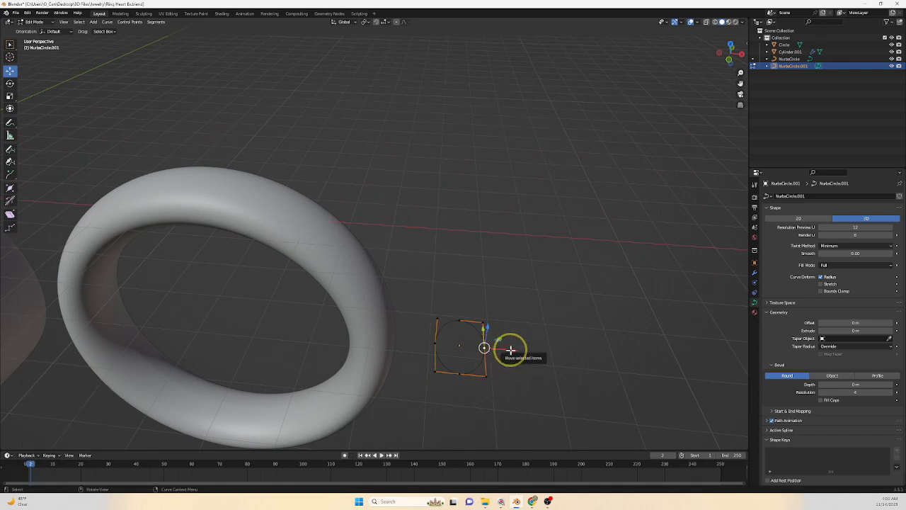
{"action": "left_click", "coordinate": [485, 323], "text": "shift"}
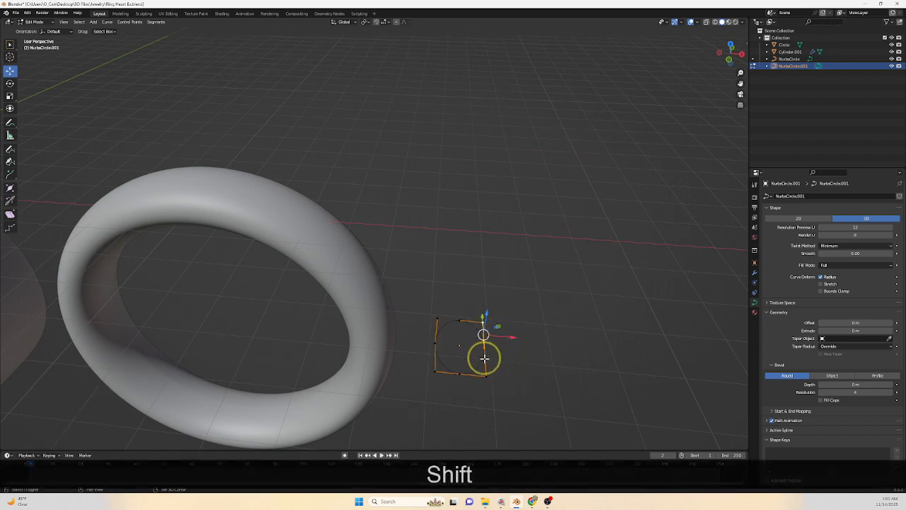
{"action": "left_click", "coordinate": [433, 371]}
{"action": "left_click", "coordinate": [488, 375], "text": "ctrl"}
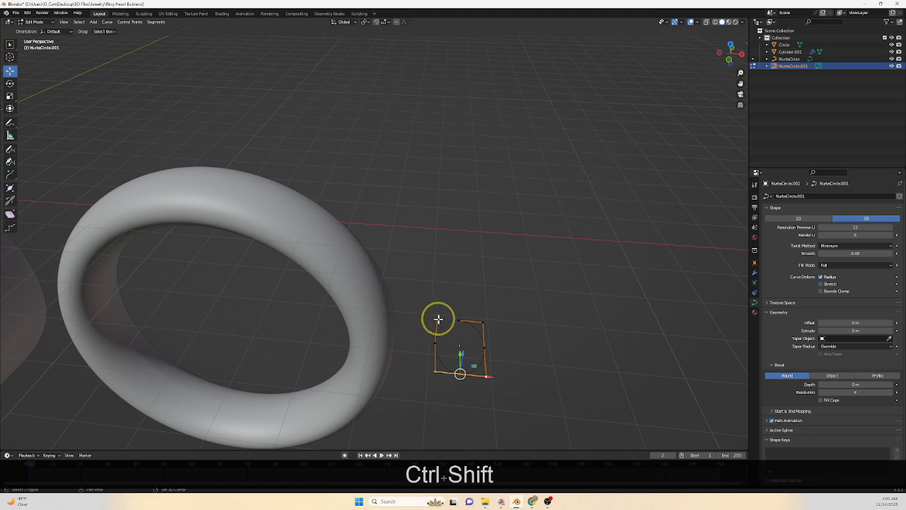
{"action": "left_click", "coordinate": [438, 319], "text": "shift"}
{"action": "left_click", "coordinate": [487, 322], "text": "ctrl"}
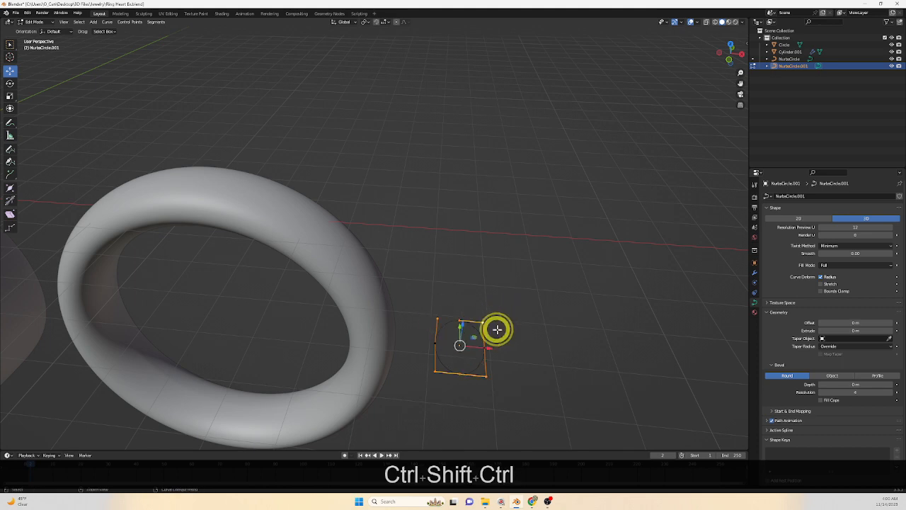
{"action": "left_click", "coordinate": [156, 22]}
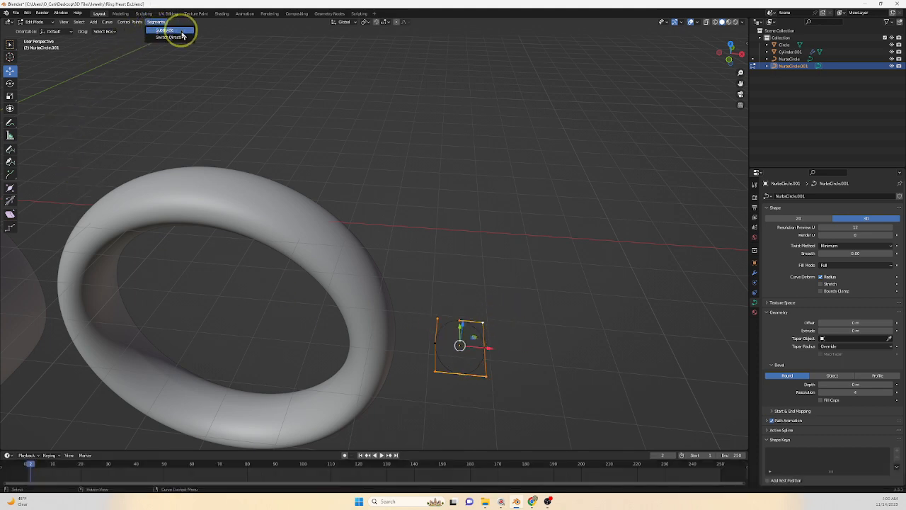
{"action": "left_click", "coordinate": [182, 32]}
Scale the two ring-facing corner points together to about 0.62 and push the middle point between them about 0.18 m toward the ring along X.
{"action": "scroll", "coordinate": [281, 259], "scroll_direction": "down", "scroll_amount": 2}
{"action": "middle_click_drag", "start_coordinate": [281, 259], "coordinate": [479, 308], "text": "shift"}
{"action": "scroll", "coordinate": [538, 311], "scroll_direction": "up", "scroll_amount": 3}
{"action": "middle_click_drag", "start_coordinate": [599, 318], "coordinate": [340, 237], "text": "shift"}
{"action": "scroll", "coordinate": [536, 308], "scroll_direction": "up", "scroll_amount": 1}
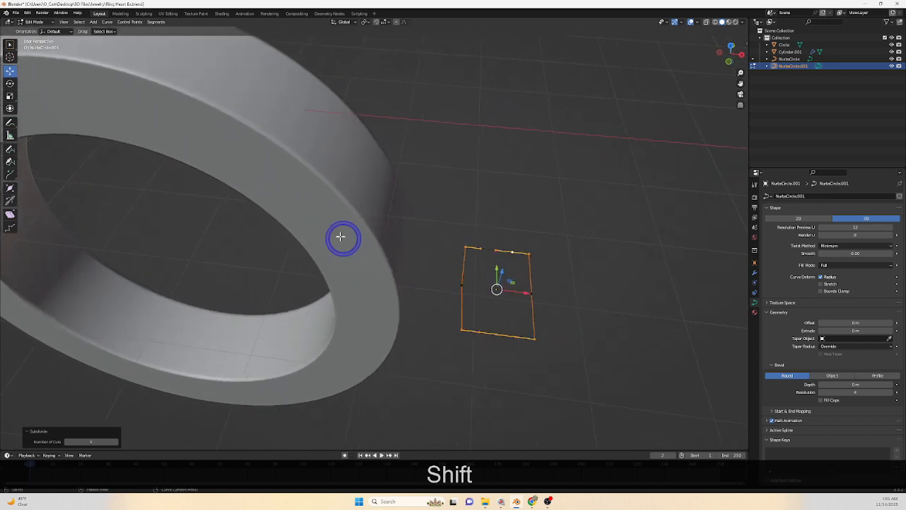
{"action": "left_click", "coordinate": [465, 247], "text": "shift"}
{"action": "left_click", "coordinate": [461, 330], "text": "shift"}
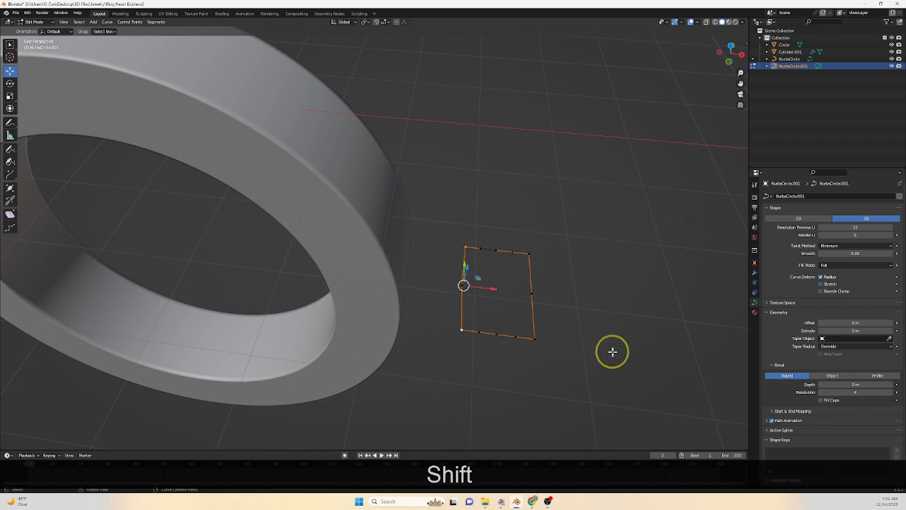
{"action": "key", "text": "s"}
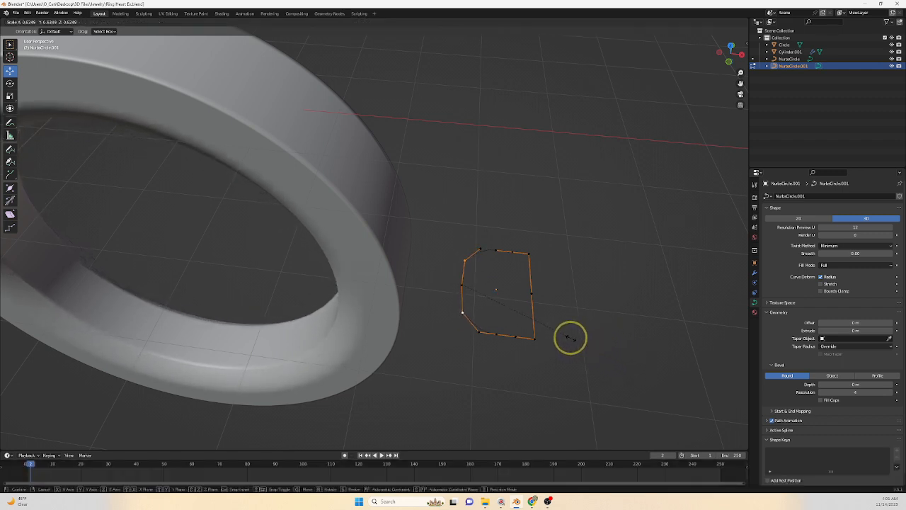
{"action": "left_click", "coordinate": [571, 338]}
{"action": "left_click", "coordinate": [461, 284]}
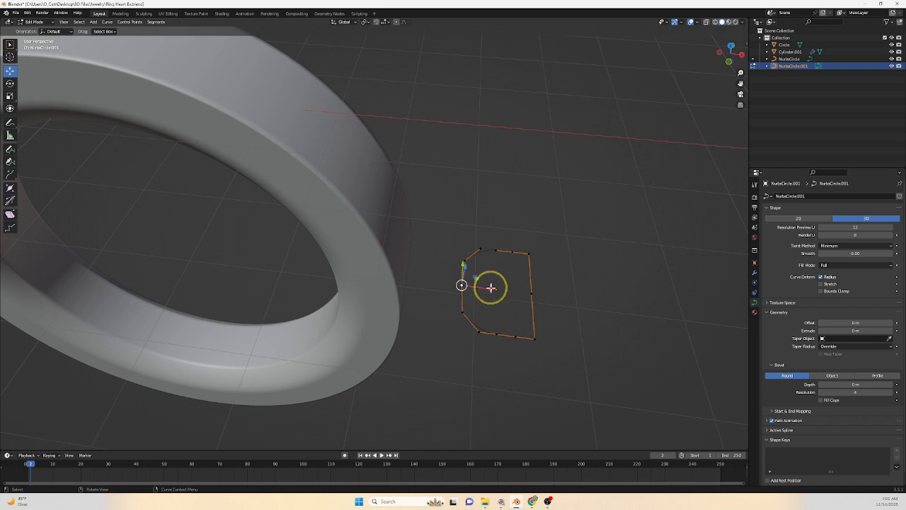
{"action": "left_click_drag", "start_coordinate": [491, 287], "coordinate": [482, 283]}
Select the five points of the profile's rounded ring-facing side and move them about 0.14 m inward along X.
{"action": "scroll", "coordinate": [480, 286], "scroll_direction": "down", "scroll_amount": 3}
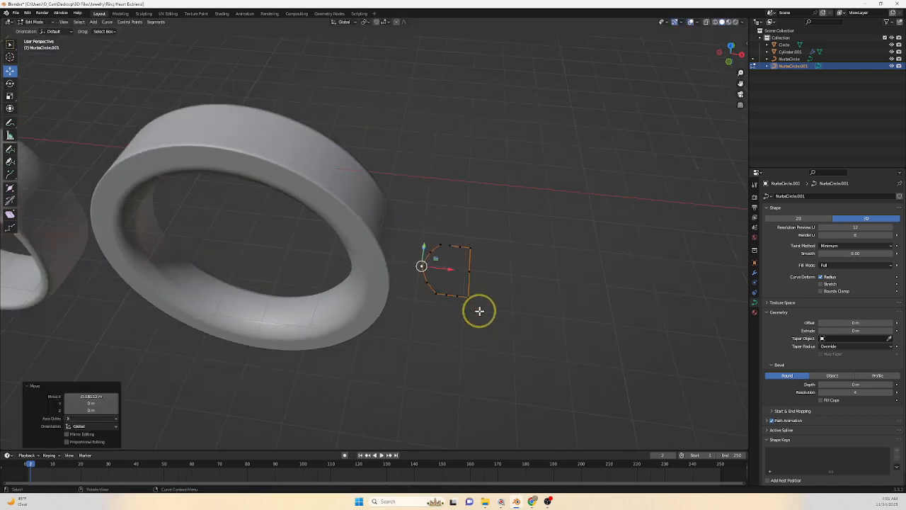
{"action": "middle_click_drag", "start_coordinate": [480, 311], "coordinate": [427, 319], "text": "shift"}
{"action": "left_click_drag", "start_coordinate": [421, 303], "coordinate": [469, 397], "text": "shift"}
{"action": "key", "text": "g"}
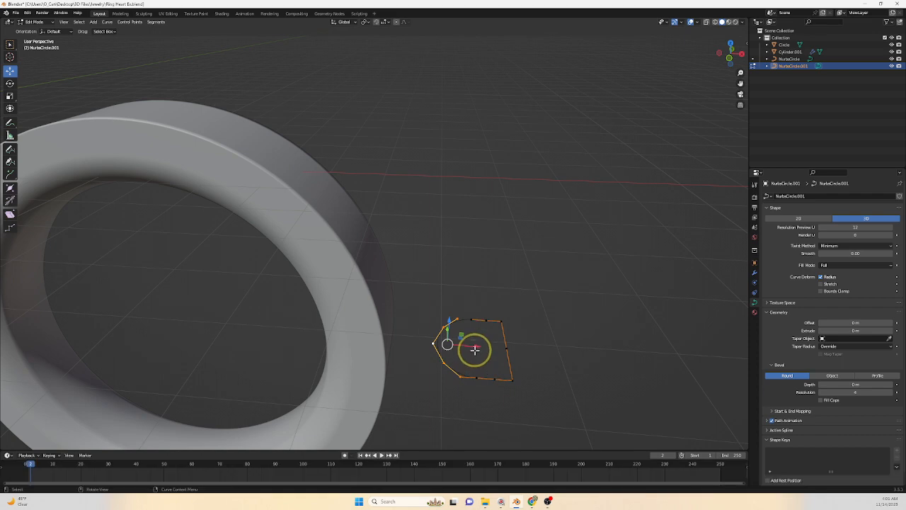
{"action": "key", "text": "x"}
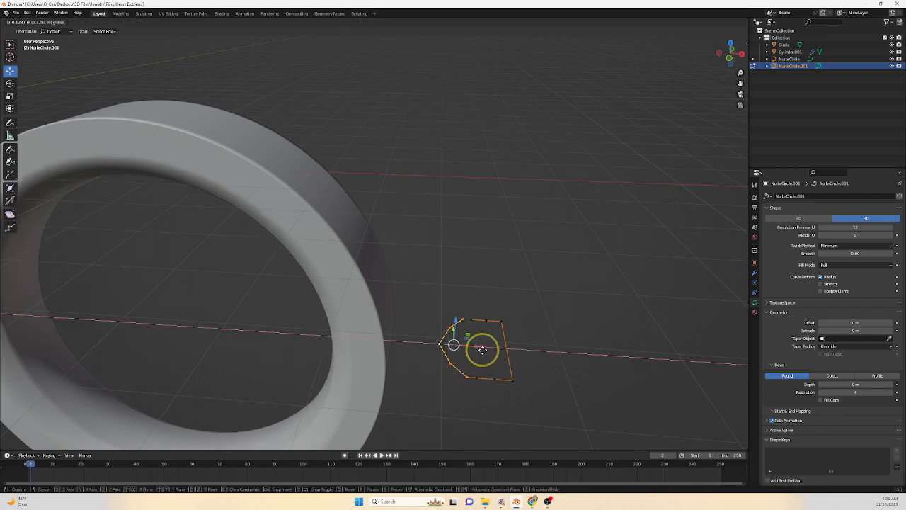
{"action": "left_click", "coordinate": [483, 349]}
Try dissolving the two intermediate points on either side of the profile's ring-facing middle point.
{"action": "middle_click_drag", "start_coordinate": [466, 374], "coordinate": [462, 339], "text": "shift"}
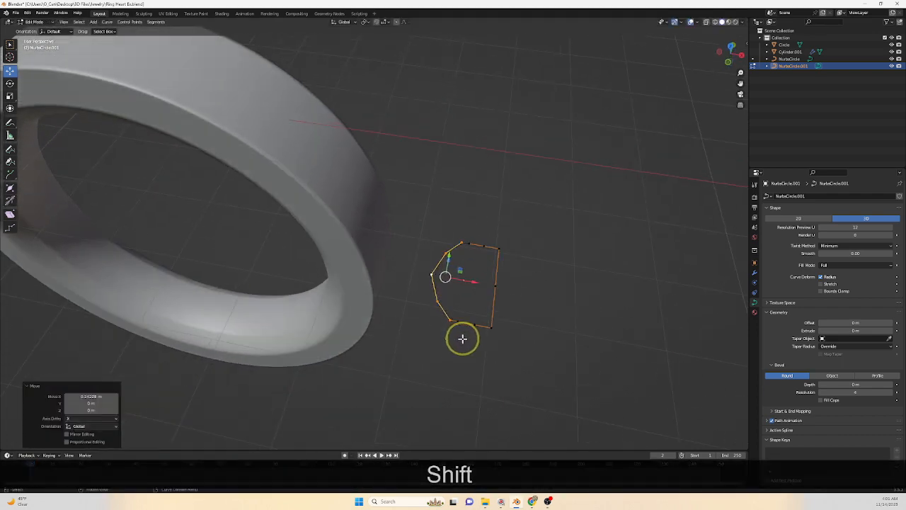
{"action": "left_click", "coordinate": [463, 246], "text": "shift"}
{"action": "middle_click_drag", "start_coordinate": [458, 319], "coordinate": [389, 333]}
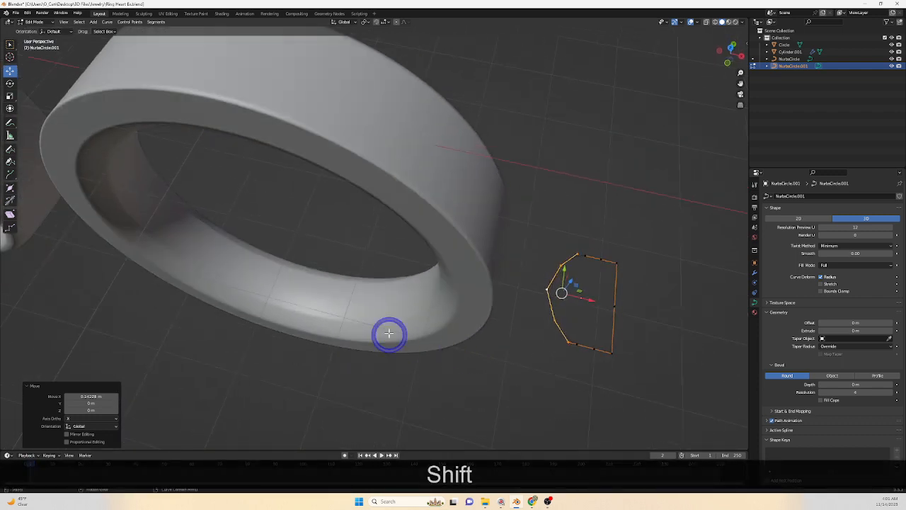
{"action": "middle_click_drag", "start_coordinate": [561, 302], "coordinate": [441, 300], "text": "shift"}
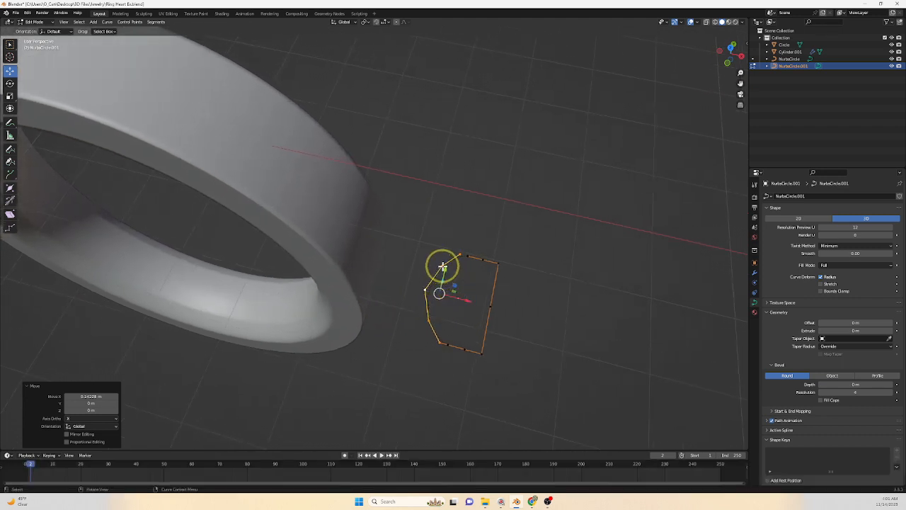
{"action": "left_click", "coordinate": [442, 266]}
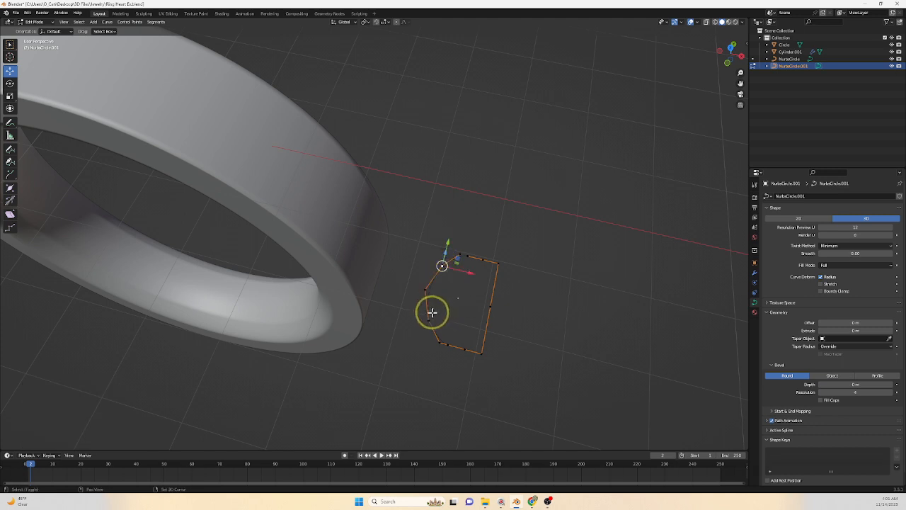
{"action": "left_click", "coordinate": [427, 322], "text": "shift"}
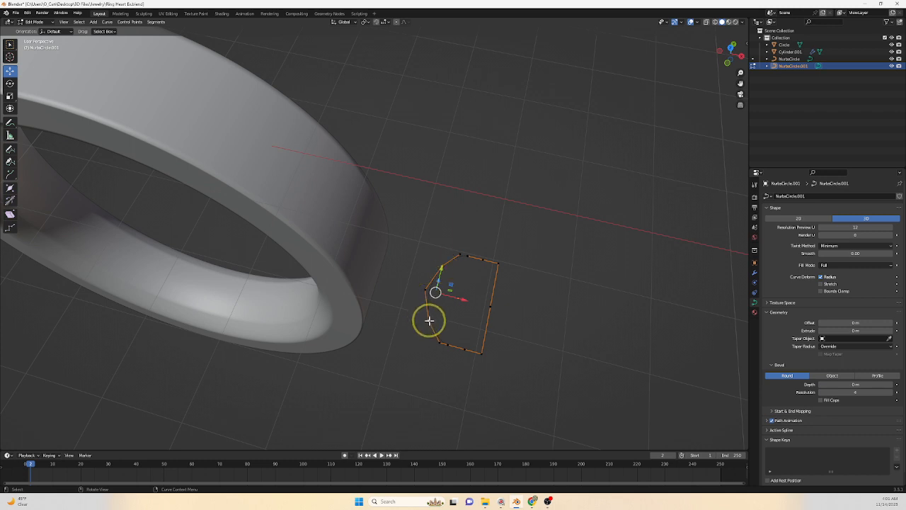
{"action": "left_click", "coordinate": [442, 266], "text": "shift"}
{"action": "right_click", "coordinate": [441, 263]}
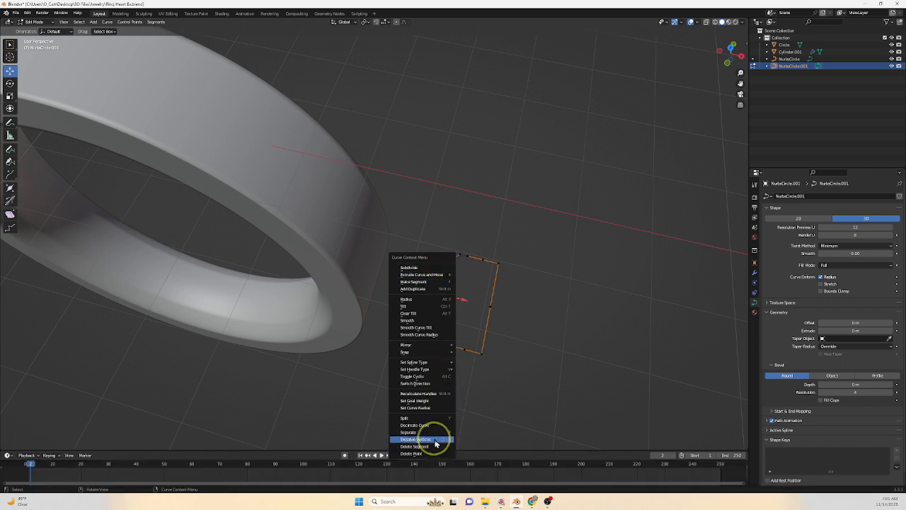
{"action": "left_click", "coordinate": [434, 440]}
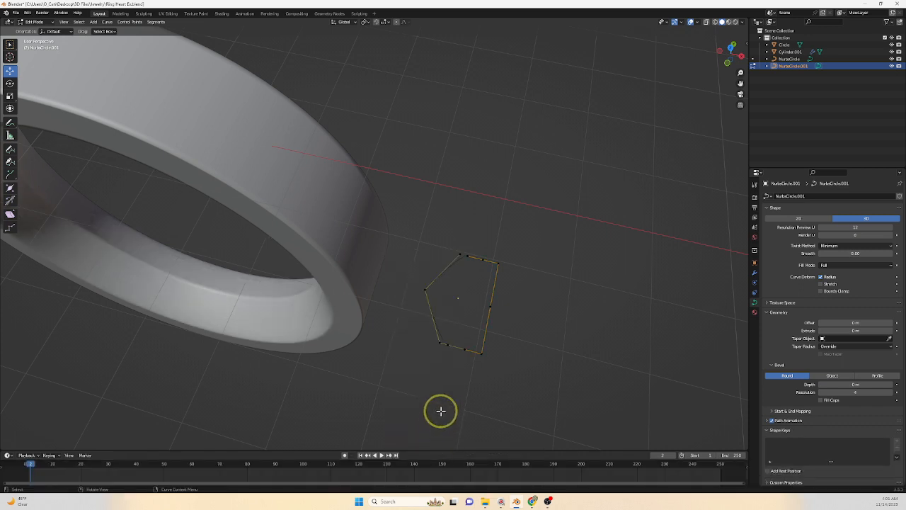
Try adjusting the ring-facing middle point by moving it slightly along X and scaling it.
{"action": "middle_click_drag", "start_coordinate": [440, 411], "coordinate": [449, 379]}
{"action": "left_click", "coordinate": [434, 282]}
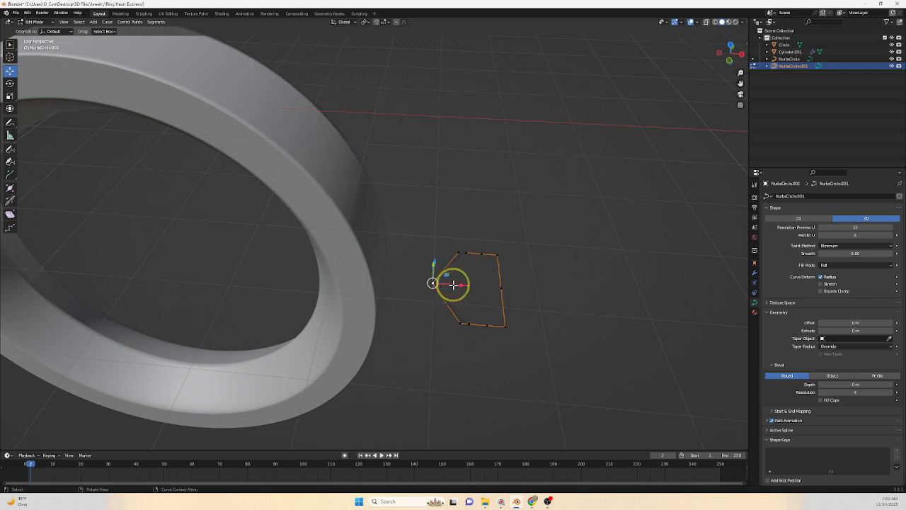
{"action": "mouse_move", "coordinate": [453, 284]}
{"action": "left_mouse_down"}
{"action": "mouse_move", "coordinate": [467, 285]}
{"action": "mouse_move", "coordinate": [454, 288]}
{"action": "left_mouse_up"}
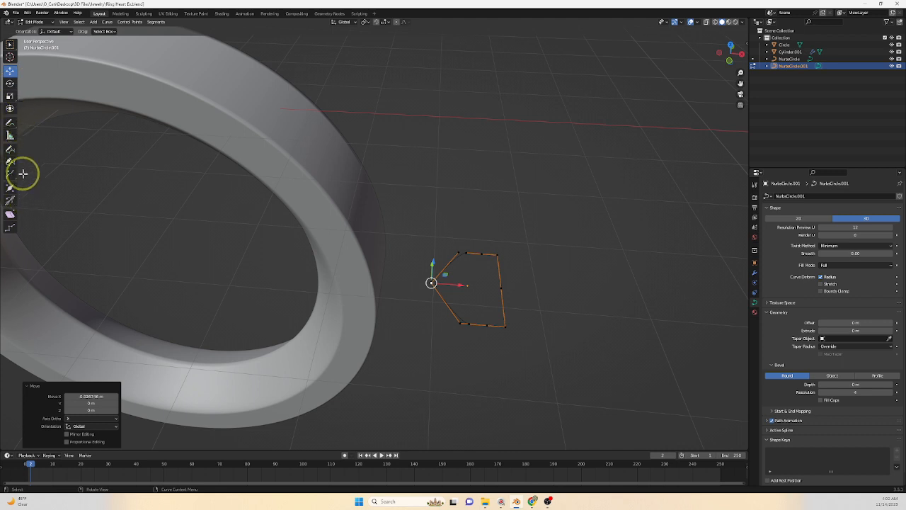
{"action": "key", "text": "s"}
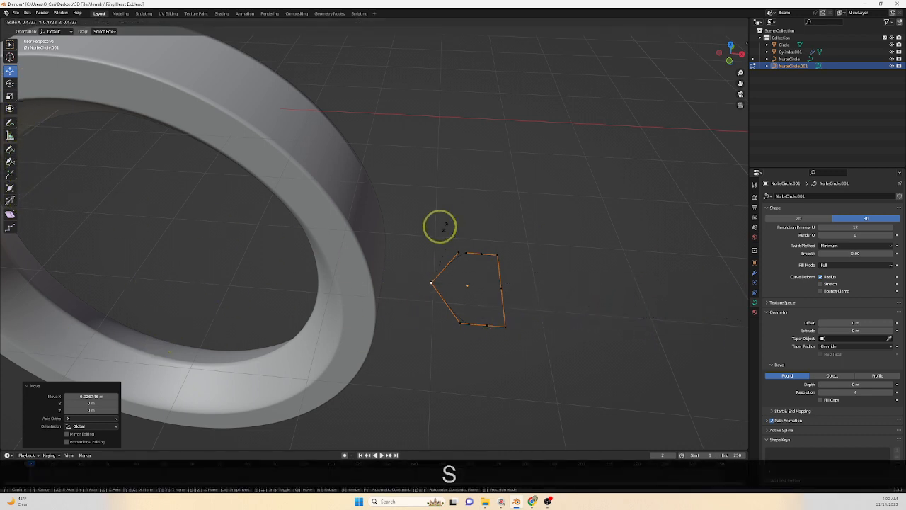
{"action": "left_click", "coordinate": [446, 295]}
{"action": "scroll", "coordinate": [483, 324], "scroll_direction": "up", "scroll_amount": 2}
{"action": "middle_click_drag", "start_coordinate": [500, 330], "coordinate": [505, 291], "text": "shift"}
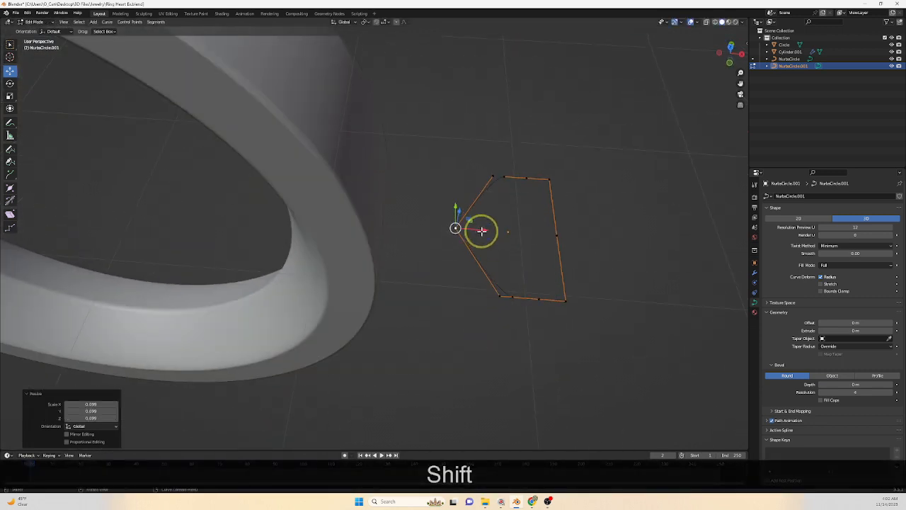
{"action": "key", "text": "g"}
{"action": "key", "text": "x"}
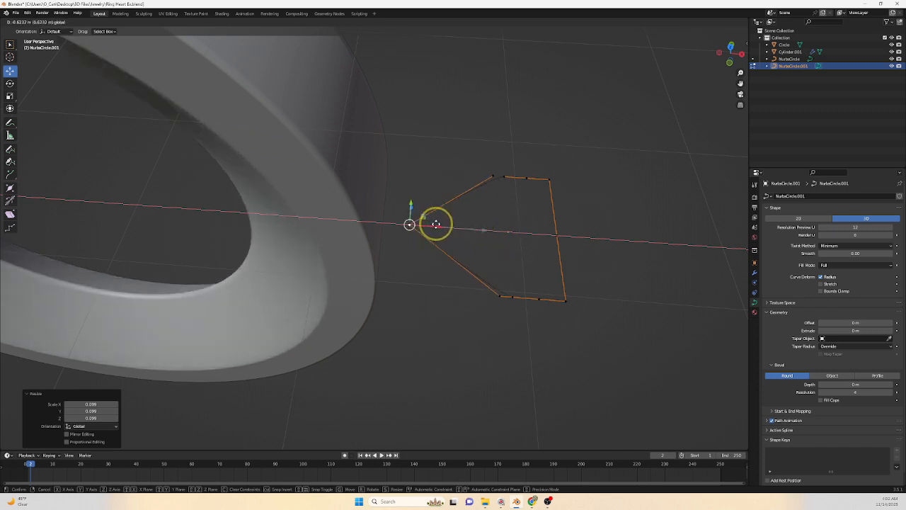
{"action": "left_click", "coordinate": [487, 228]}
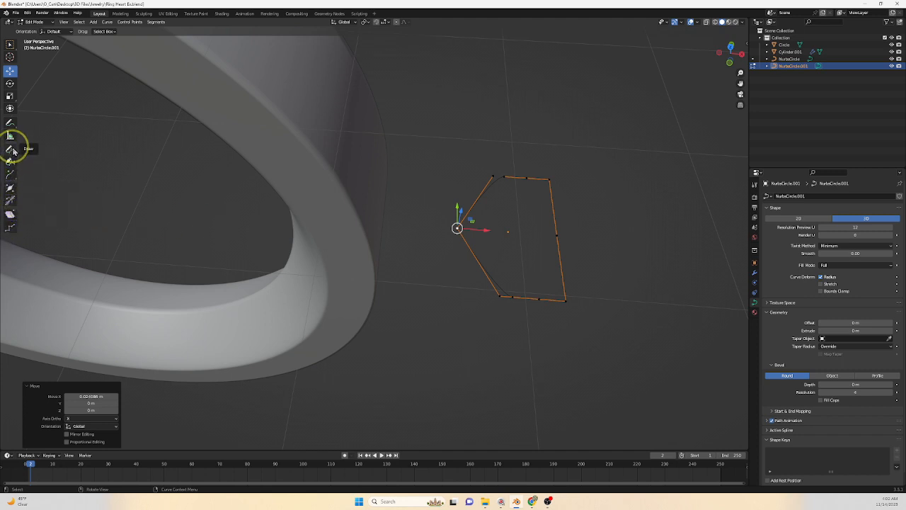
{"action": "middle_click_drag", "start_coordinate": [549, 245], "coordinate": [518, 277], "text": "shift"}
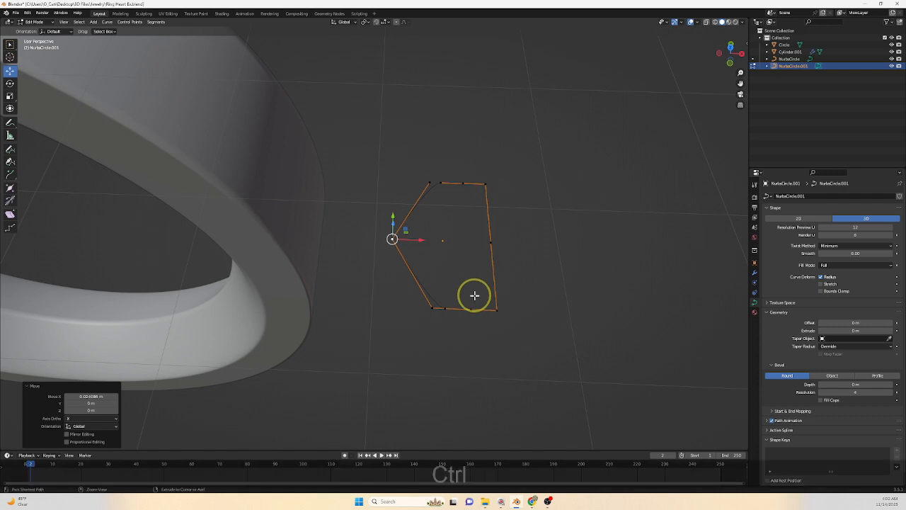
Undo the middle-point adjustments and the dissolve of the two intermediate points on the ring-facing side.
{"action": "key", "text": "ctrl+z"}
{"action": "key", "text": "ctrl+z"}
{"action": "key", "text": "ctrl+z"}
{"action": "key", "text": "ctrl+z"}
{"action": "key", "text": "ctrl+z"}
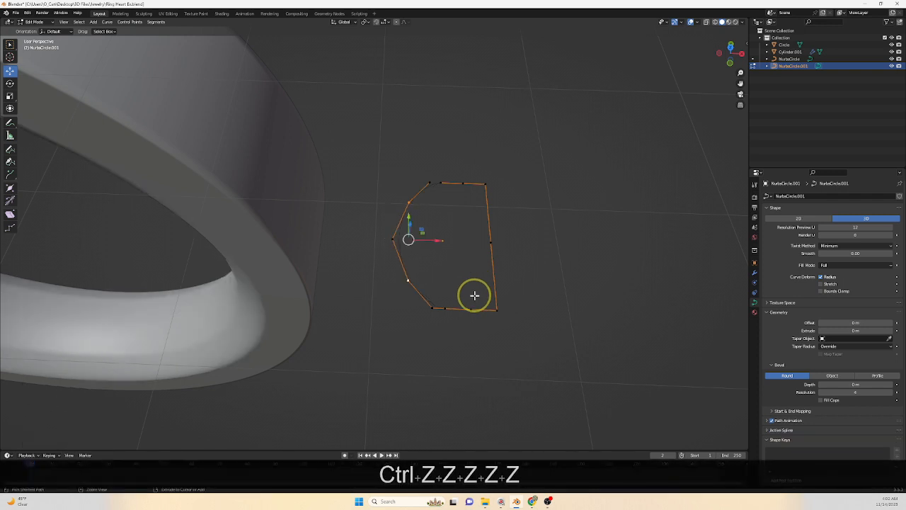
Try dissolving only the ring-facing middle point of the profile, and restore it.
{"action": "scroll", "coordinate": [474, 296], "scroll_direction": "down", "scroll_amount": 2}
{"action": "middle_click_drag", "start_coordinate": [475, 304], "coordinate": [591, 318], "text": "shift"}
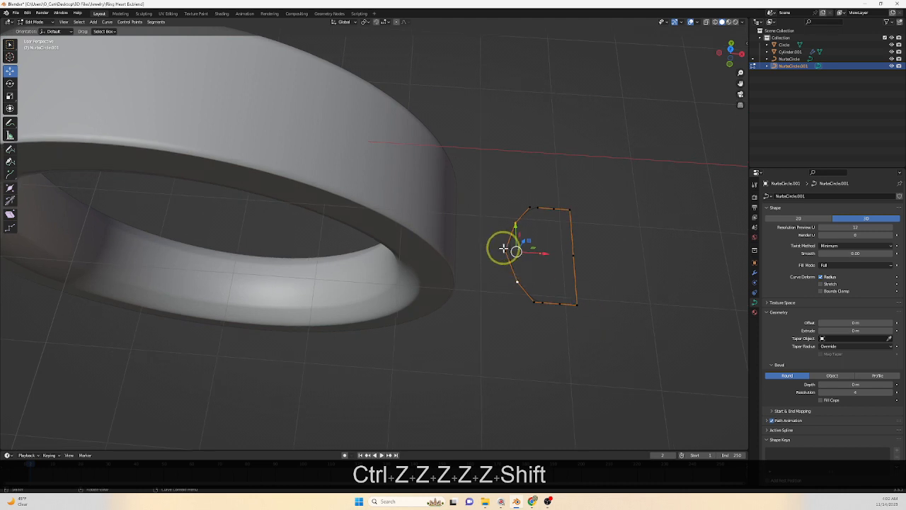
{"action": "right_click", "coordinate": [504, 252]}
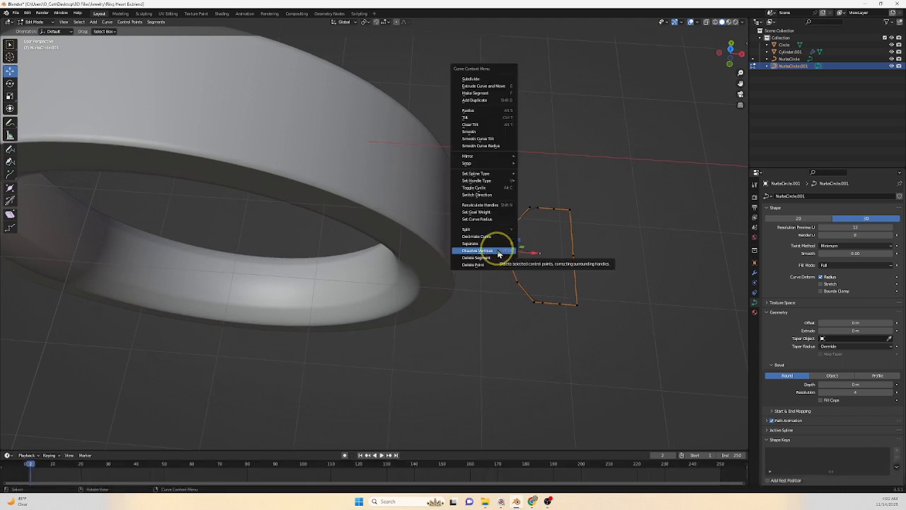
{"action": "left_click", "coordinate": [505, 252]}
{"action": "key", "text": "ctrl+z"}
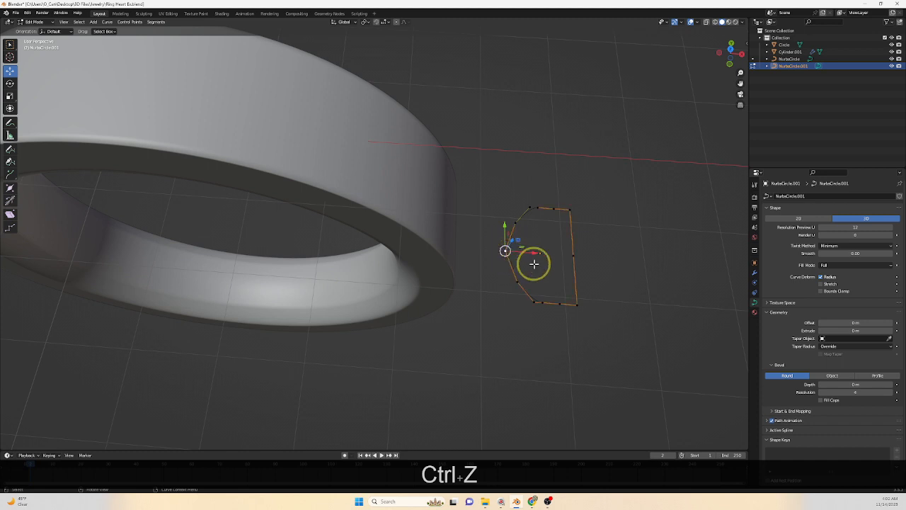
{"action": "right_click", "coordinate": [505, 251]}
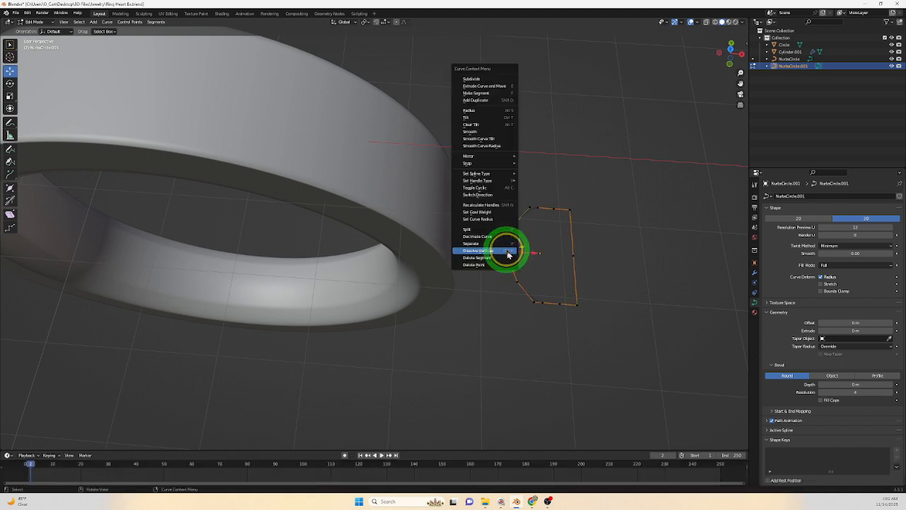
{"action": "left_click", "coordinate": [503, 252]}
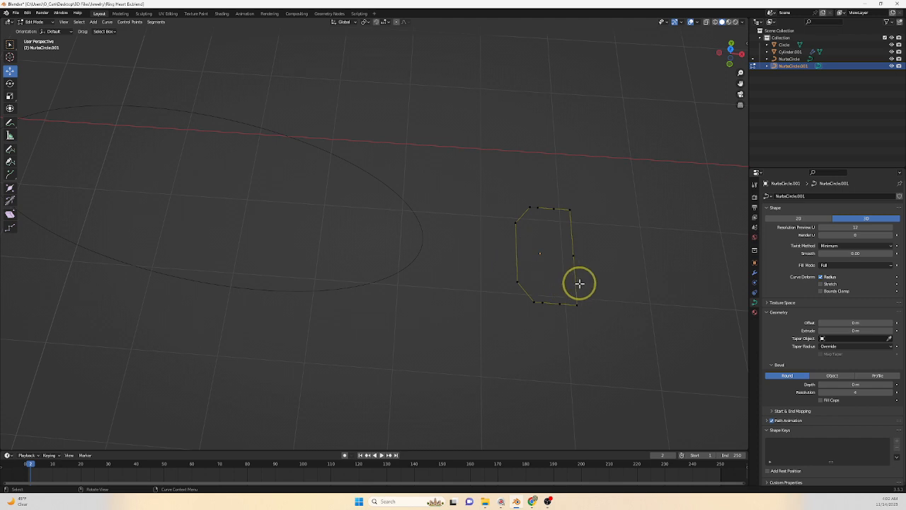
{"action": "middle_click_drag", "start_coordinate": [581, 283], "coordinate": [467, 271], "text": "shift"}
{"action": "key", "text": "ctrl+shift+z"}
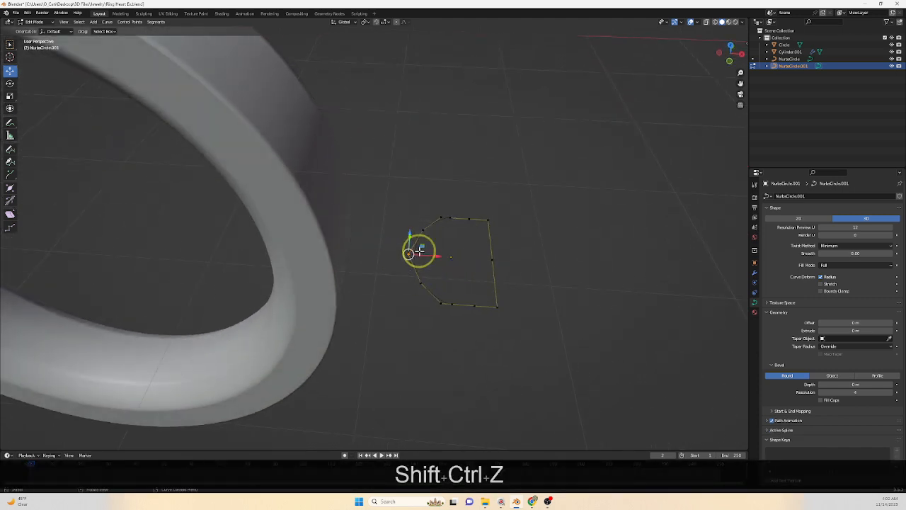
Move the middle point of the profile's outer straight side about 0.44 m toward the ring along X.
{"action": "mouse_move", "coordinate": [411, 253]}
{"action": "middle_mouse_down", "text": "shift"}
{"action": "mouse_move", "coordinate": [552, 295]}
{"action": "mouse_move", "coordinate": [510, 299]}
{"action": "mouse_move", "coordinate": [552, 302]}
{"action": "mouse_move", "coordinate": [559, 319]}
{"action": "mouse_move", "coordinate": [574, 319]}
{"action": "mouse_move", "coordinate": [479, 309]}
{"action": "mouse_move", "coordinate": [484, 286]}
{"action": "middle_mouse_up", "text": "shift"}
{"action": "scroll", "coordinate": [480, 309], "scroll_direction": "down", "scroll_amount": 2}
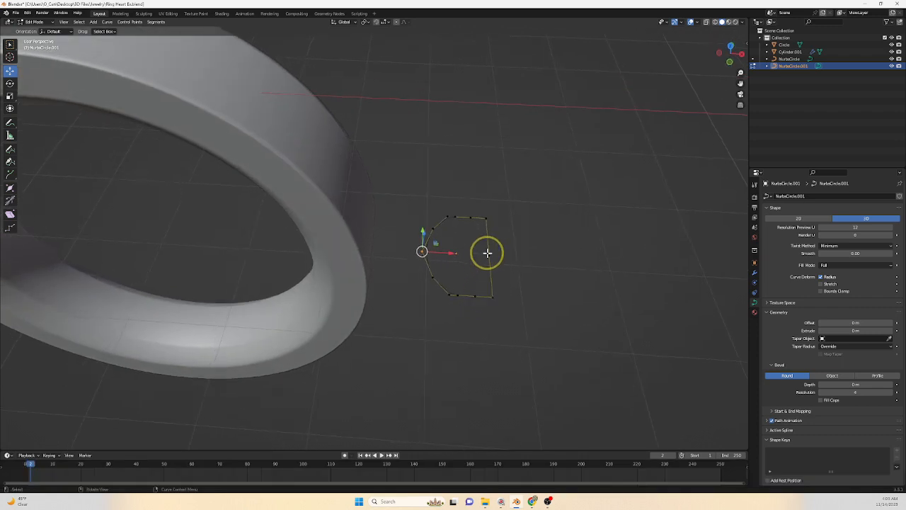
{"action": "left_click_drag", "start_coordinate": [512, 256], "coordinate": [491, 257]}
{"action": "mouse_move", "coordinate": [490, 258]}
{"action": "middle_mouse_down"}
{"action": "mouse_move", "coordinate": [517, 279]}
{"action": "mouse_move", "coordinate": [463, 265]}
{"action": "mouse_move", "coordinate": [492, 261]}
{"action": "mouse_move", "coordinate": [504, 237]}
{"action": "mouse_move", "coordinate": [507, 267]}
{"action": "mouse_move", "coordinate": [498, 273]}
{"action": "middle_mouse_up"}
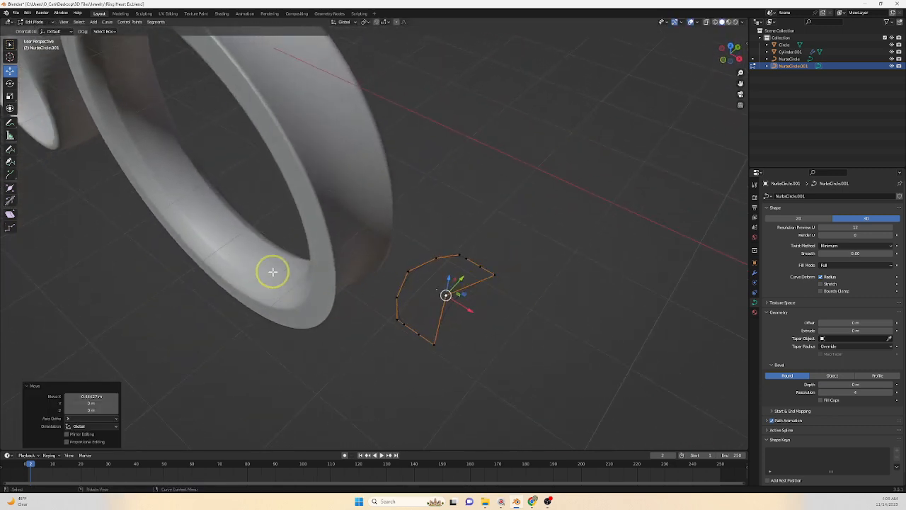
Select the two outer corner points of the profile and scale them closer together.
{"action": "left_click", "coordinate": [436, 346]}
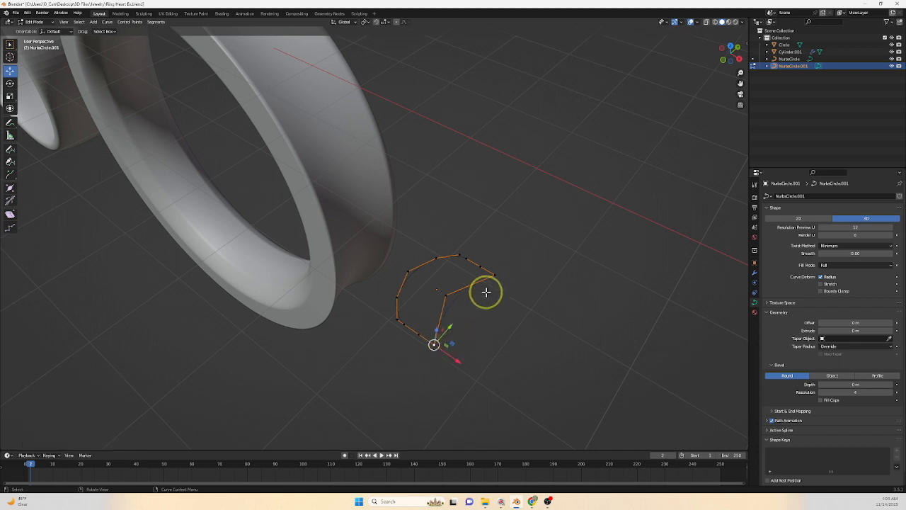
{"action": "left_click", "coordinate": [495, 273], "text": "shift"}
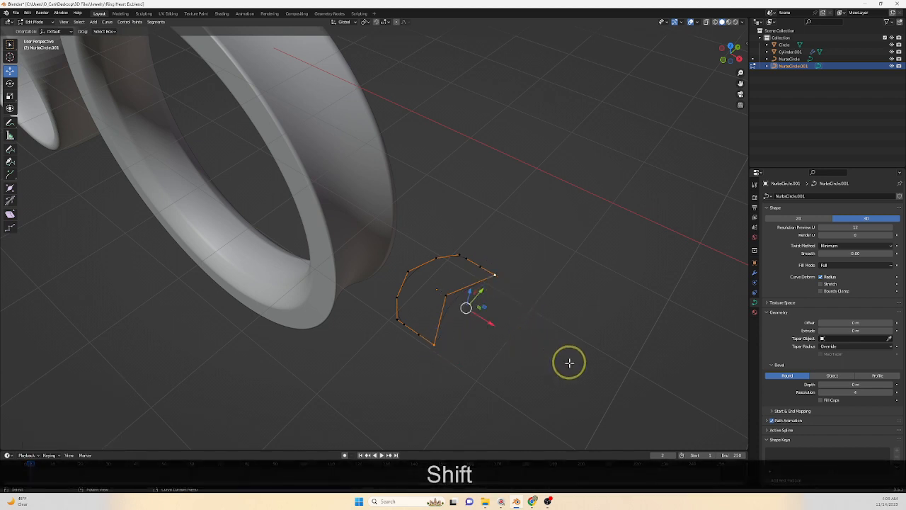
{"action": "key", "text": "s"}
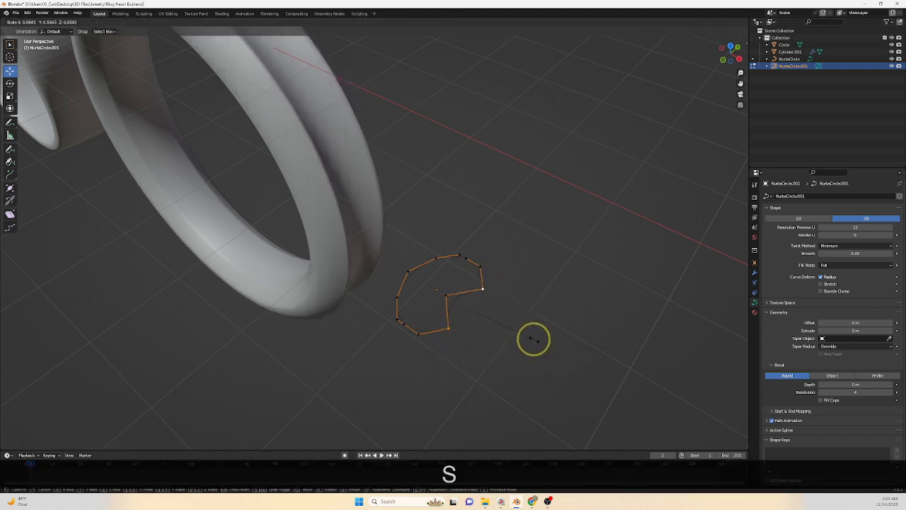
{"action": "left_click", "coordinate": [519, 331]}
Move the notch's middle point on the profile's outer side about 0.12 m further toward the ring along X.
{"action": "middle_click_drag", "start_coordinate": [520, 332], "coordinate": [435, 308]}
{"action": "left_click", "coordinate": [425, 310]}
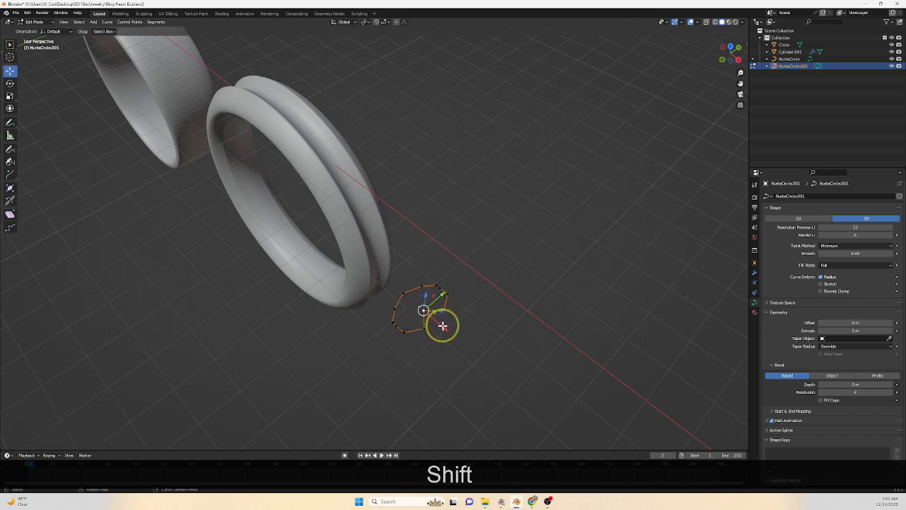
{"action": "left_click_drag", "start_coordinate": [444, 326], "coordinate": [438, 322]}
{"action": "middle_click_drag", "start_coordinate": [409, 297], "coordinate": [382, 205], "text": "shift"}
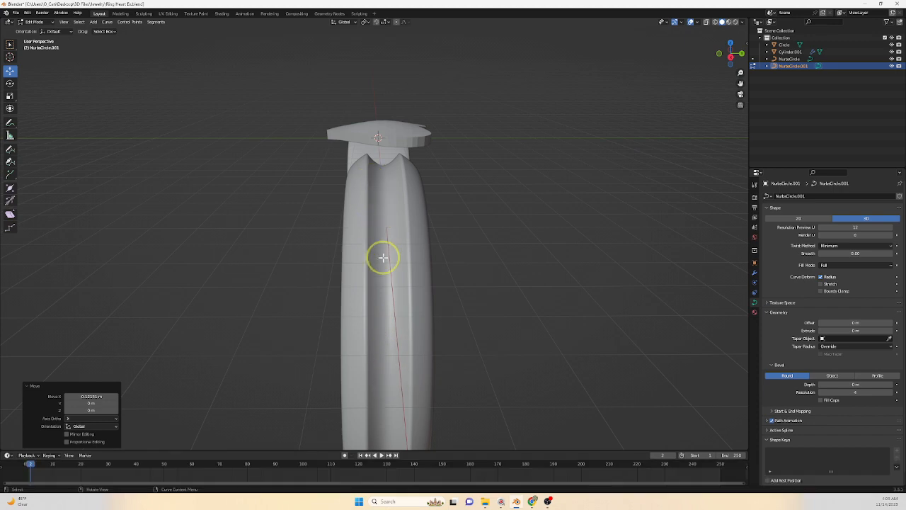
Move the two points flanking the notch about 0.39 m toward the ring along X and scale them apart to 1.4.
{"action": "middle_click_drag", "start_coordinate": [383, 258], "coordinate": [480, 354]}
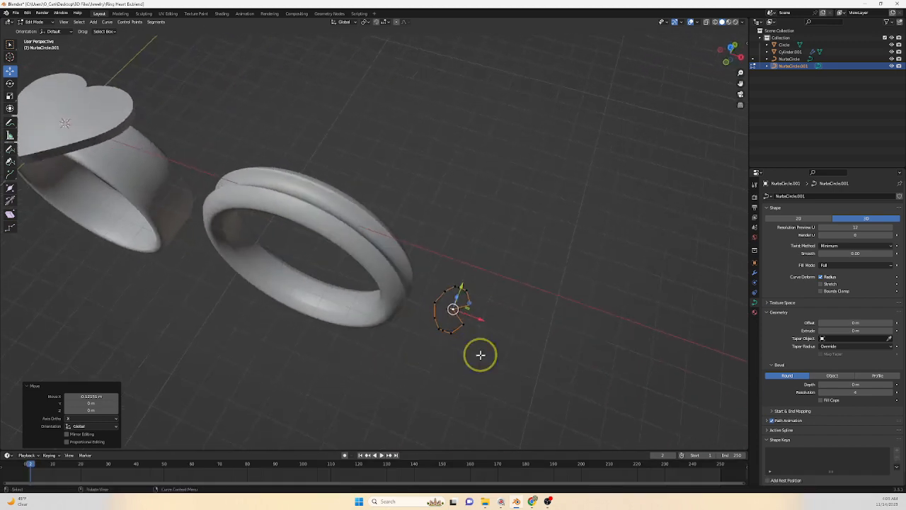
{"action": "scroll", "coordinate": [481, 355], "scroll_direction": "up", "scroll_amount": 4}
{"action": "middle_click_drag", "start_coordinate": [529, 368], "coordinate": [502, 358], "text": "shift"}
{"action": "left_click", "coordinate": [506, 340]}
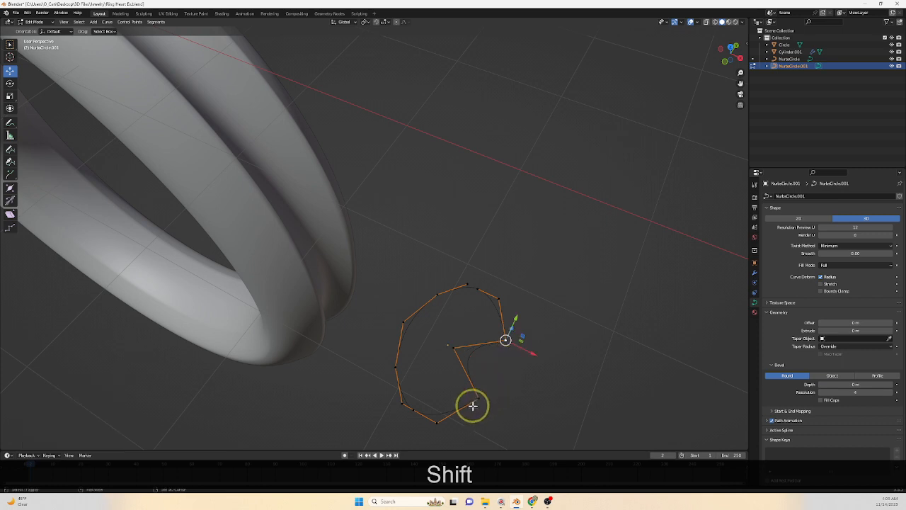
{"action": "left_click", "coordinate": [479, 398], "text": "shift"}
{"action": "left_click_drag", "start_coordinate": [520, 383], "coordinate": [489, 367]}
{"action": "key", "text": "s"}
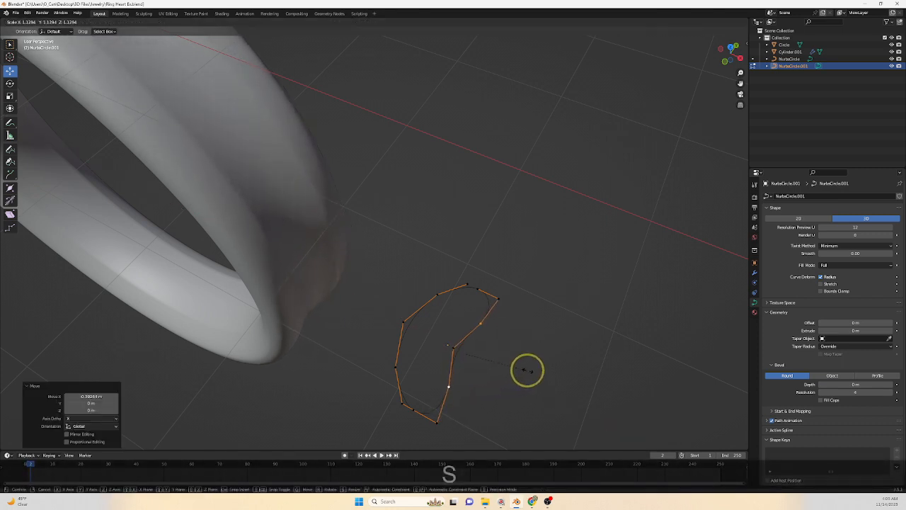
{"action": "left_click", "coordinate": [543, 352]}
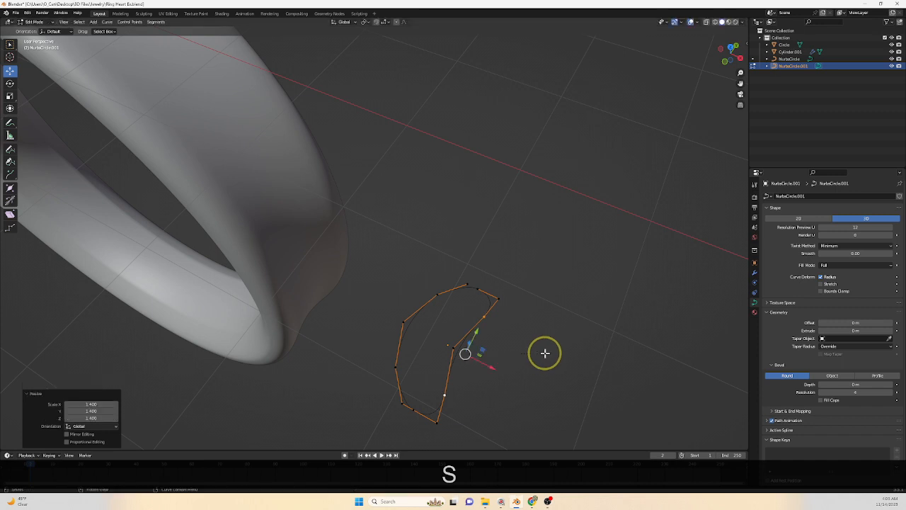
Select the profile's two outer tip points and move them about 0.45 m away from the ring along X.
{"action": "left_click", "coordinate": [437, 421]}
{"action": "left_click", "coordinate": [498, 298], "text": "shift"}
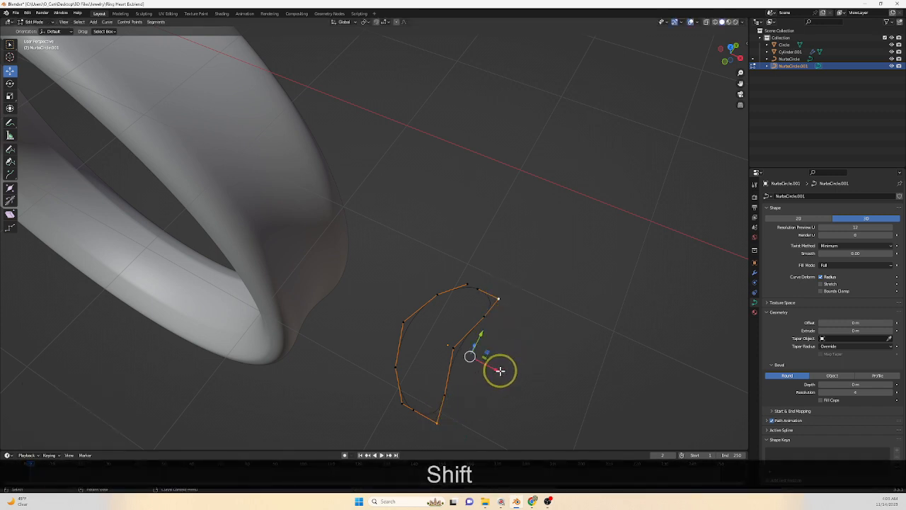
{"action": "left_click_drag", "start_coordinate": [500, 370], "coordinate": [543, 372]}
{"action": "scroll", "coordinate": [447, 350], "scroll_direction": "down", "scroll_amount": 2}
{"action": "middle_click_drag", "start_coordinate": [384, 343], "coordinate": [451, 350], "text": "shift"}
{"action": "scroll", "coordinate": [496, 315], "scroll_direction": "up", "scroll_amount": 3}
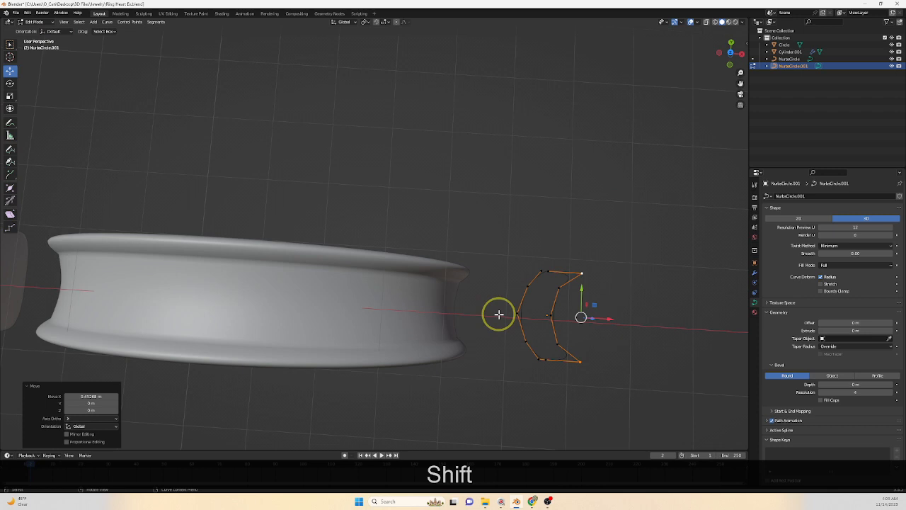
Bulge the profile's outer side away from the ring along X using its middle and flanking points, and pull the middle point back about 0.07 m.
{"action": "left_click", "coordinate": [552, 311]}
{"action": "mouse_move", "coordinate": [587, 316]}
{"action": "left_mouse_down"}
{"action": "mouse_move", "coordinate": [613, 314]}
{"action": "mouse_move", "coordinate": [603, 313]}
{"action": "left_mouse_up"}
{"action": "left_click", "coordinate": [558, 285], "text": "shift"}
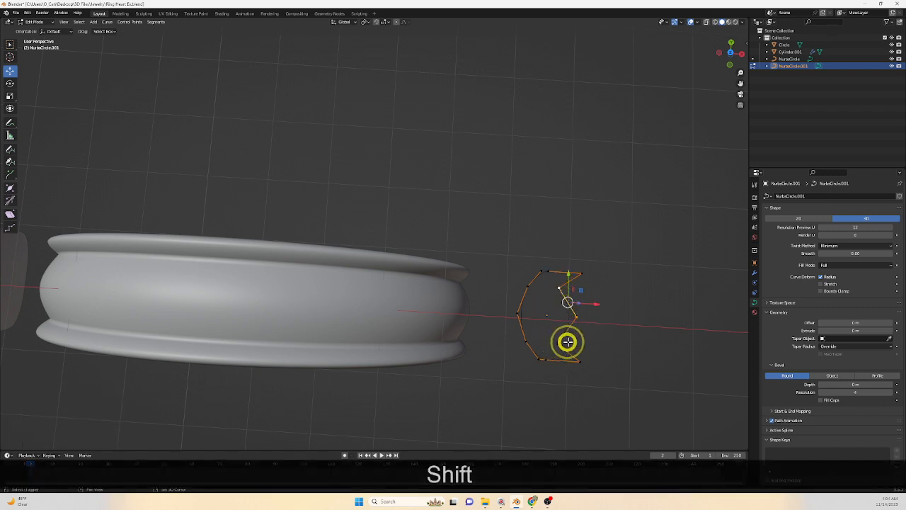
{"action": "left_click", "coordinate": [558, 343], "text": "shift"}
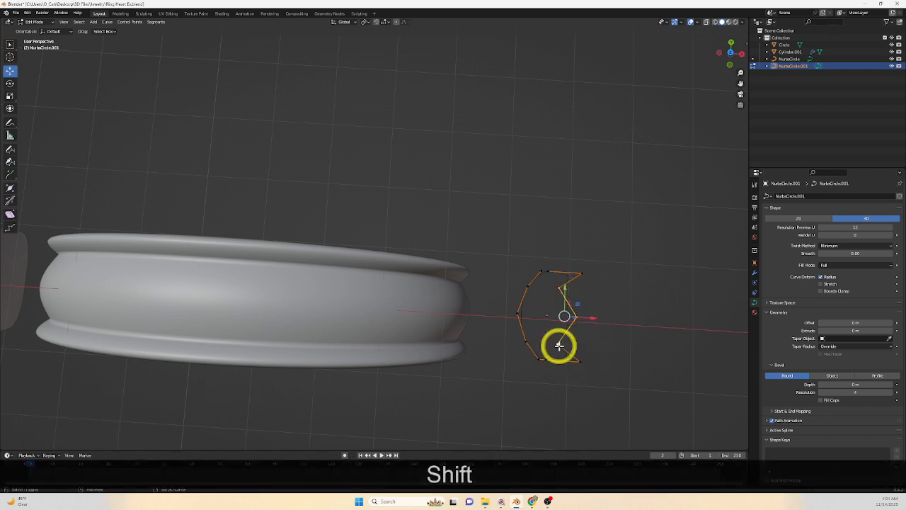
{"action": "left_click_drag", "start_coordinate": [585, 316], "coordinate": [595, 318]}
{"action": "left_click", "coordinate": [583, 317]}
Duplicate the grooved ring together with its profile curve and move the copies about 12.2 m along X.
{"action": "scroll", "coordinate": [481, 362], "scroll_direction": "down", "scroll_amount": 2}
{"action": "middle_click_drag", "start_coordinate": [479, 364], "coordinate": [470, 336], "text": "shift"}
{"action": "scroll", "coordinate": [467, 337], "scroll_direction": "down", "scroll_amount": 3}
{"action": "middle_click_drag", "start_coordinate": [386, 354], "coordinate": [411, 369], "text": "shift"}
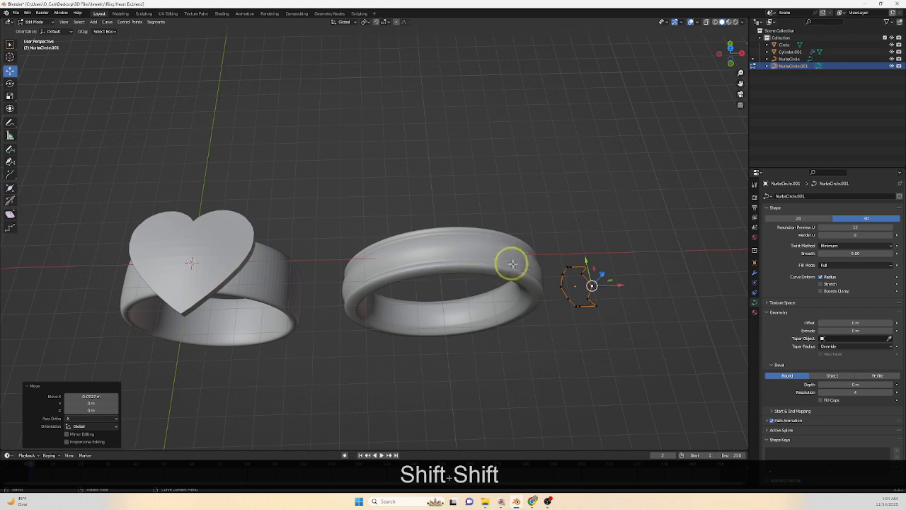
{"action": "middle_click_drag", "start_coordinate": [617, 324], "coordinate": [479, 319], "text": "shift"}
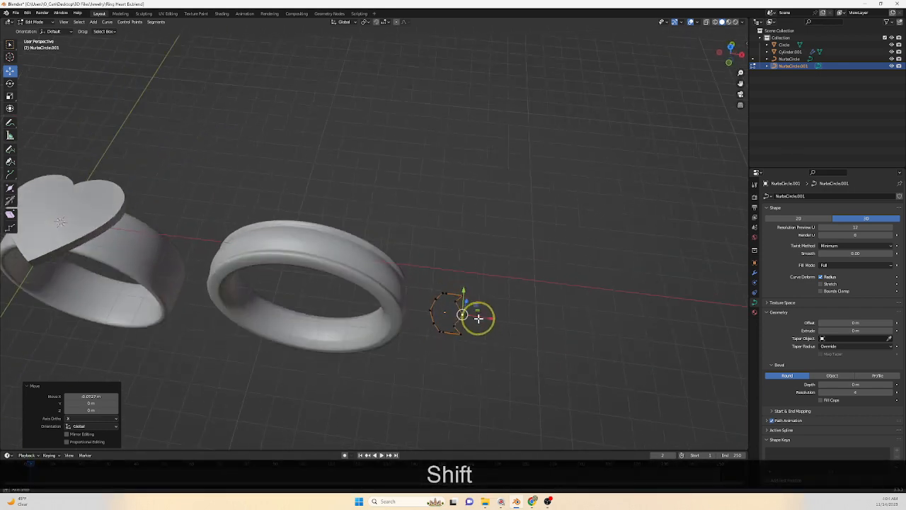
{"action": "scroll", "coordinate": [496, 340], "scroll_direction": "down", "scroll_amount": 3}
{"action": "scroll", "coordinate": [500, 340], "scroll_direction": "up", "scroll_amount": 3}
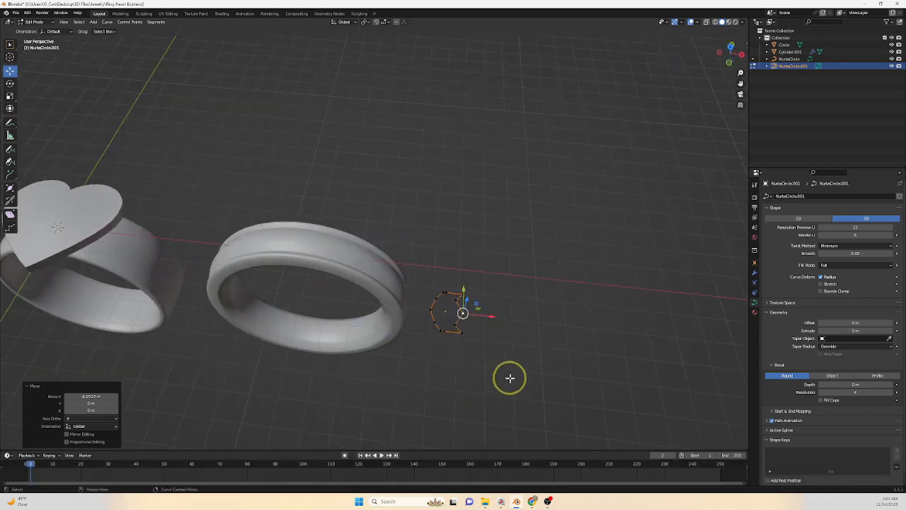
{"action": "key", "text": "Tab"}
{"action": "left_click", "coordinate": [396, 301], "text": "shift"}
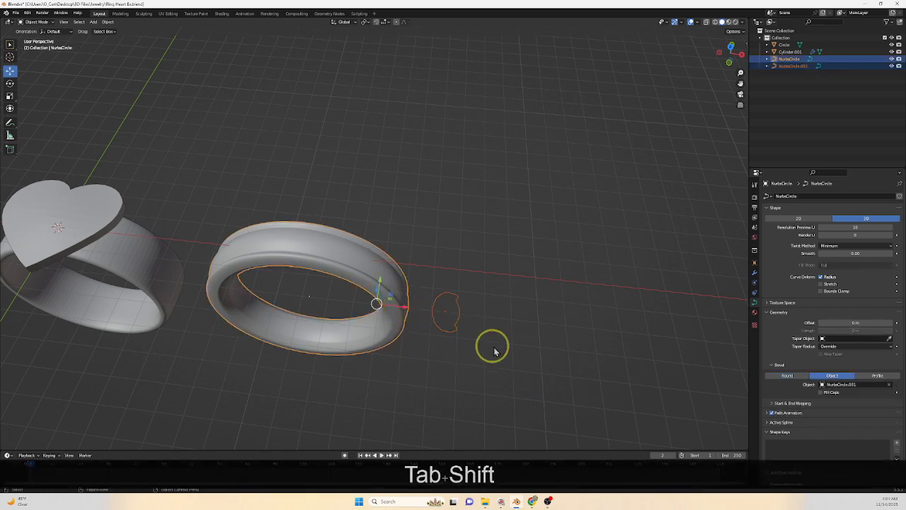
{"action": "middle_click_drag", "start_coordinate": [553, 352], "coordinate": [446, 275], "text": "shift"}
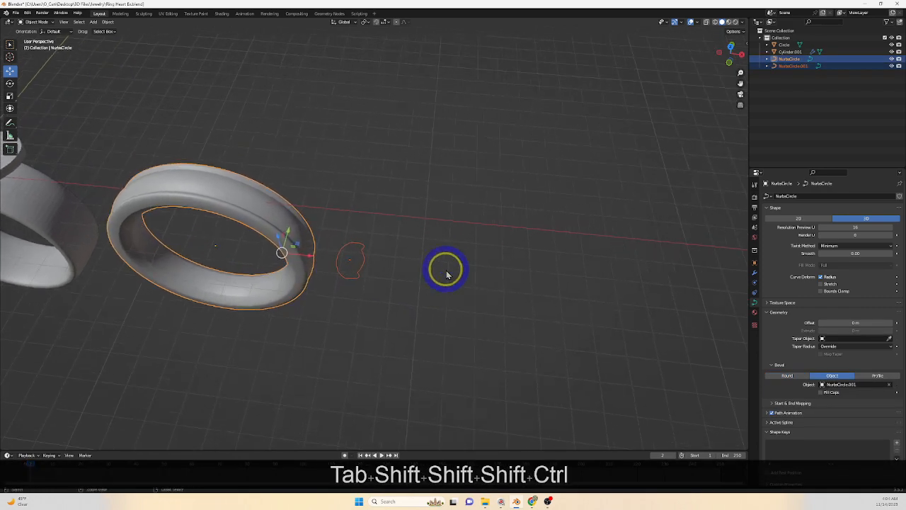
{"action": "left_click", "coordinate": [264, 253]}
{"action": "key", "text": "ctrl+v"}
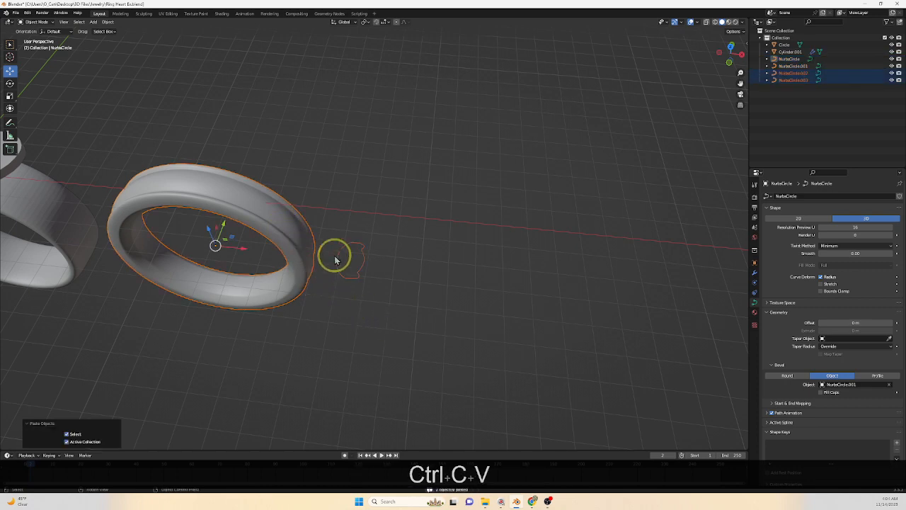
{"action": "left_click_drag", "start_coordinate": [240, 250], "coordinate": [513, 275]}
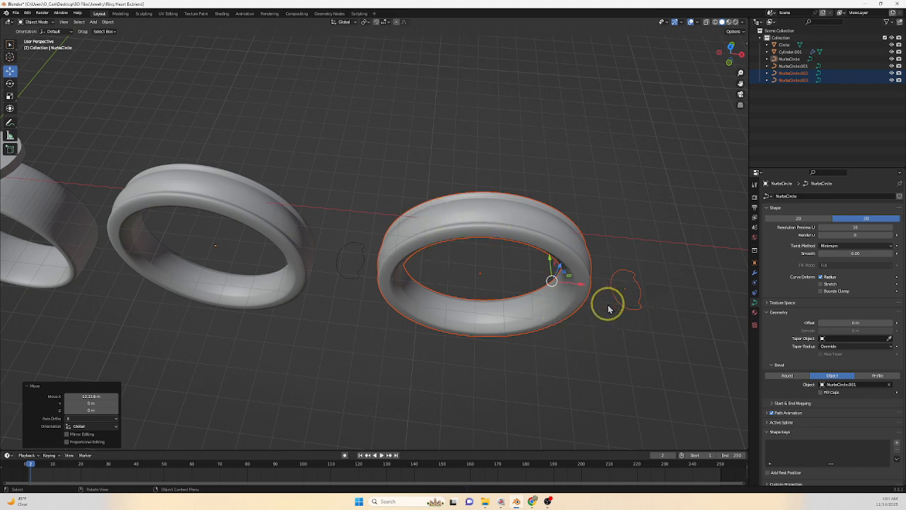
Open the copied profile for editing and move the middle point of its outer side in the negative Y direction.
{"action": "scroll", "coordinate": [591, 322], "scroll_direction": "up", "scroll_amount": 3}
{"action": "middle_click_drag", "start_coordinate": [592, 327], "coordinate": [340, 317], "text": "shift"}
{"action": "left_click", "coordinate": [511, 314]}
{"action": "mouse_move", "coordinate": [512, 309]}
{"action": "middle_mouse_down"}
{"action": "mouse_move", "coordinate": [546, 319]}
{"action": "mouse_move", "coordinate": [500, 317]}
{"action": "mouse_move", "coordinate": [496, 308]}
{"action": "middle_mouse_up"}
{"action": "scroll", "coordinate": [527, 364], "scroll_direction": "up", "scroll_amount": 2}
{"action": "middle_click_drag", "start_coordinate": [529, 372], "coordinate": [500, 333], "text": "shift"}
{"action": "scroll", "coordinate": [507, 339], "scroll_direction": "up", "scroll_amount": 1}
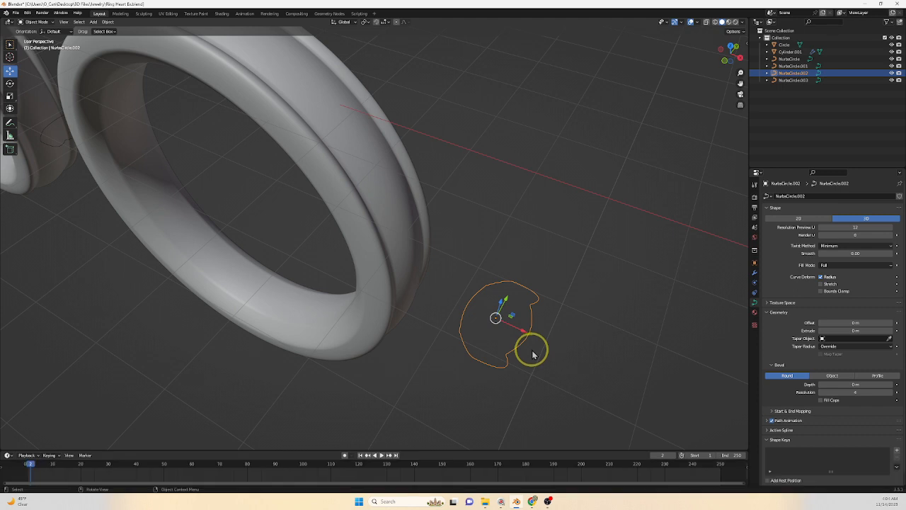
{"action": "key", "text": "Tab"}
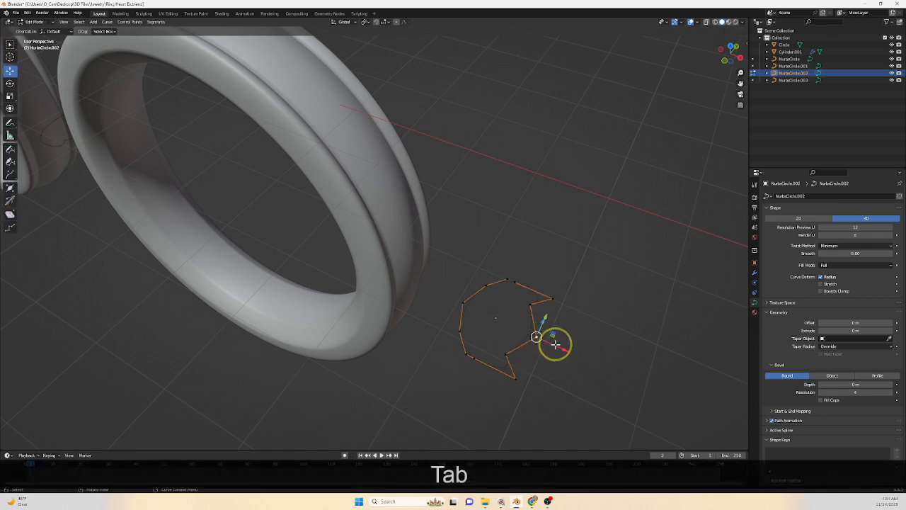
{"action": "middle_click_drag", "start_coordinate": [531, 305], "coordinate": [546, 384]}
{"action": "middle_click_drag", "start_coordinate": [497, 370], "coordinate": [506, 341], "text": "shift"}
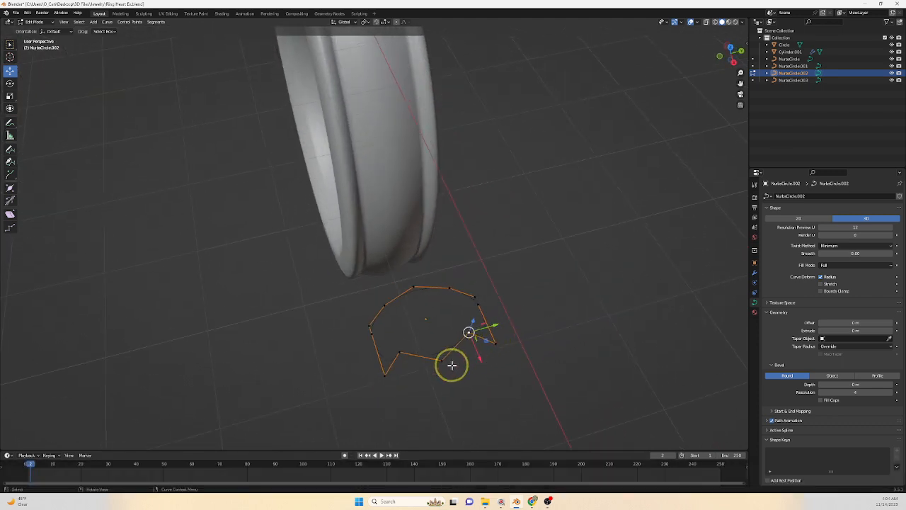
{"action": "left_click_drag", "start_coordinate": [469, 352], "coordinate": [441, 362]}
Move the flanking point on the profile's positive-Y side about 0.82 m along negative Y and slightly away from the ring along X.
{"action": "key", "text": "g"}
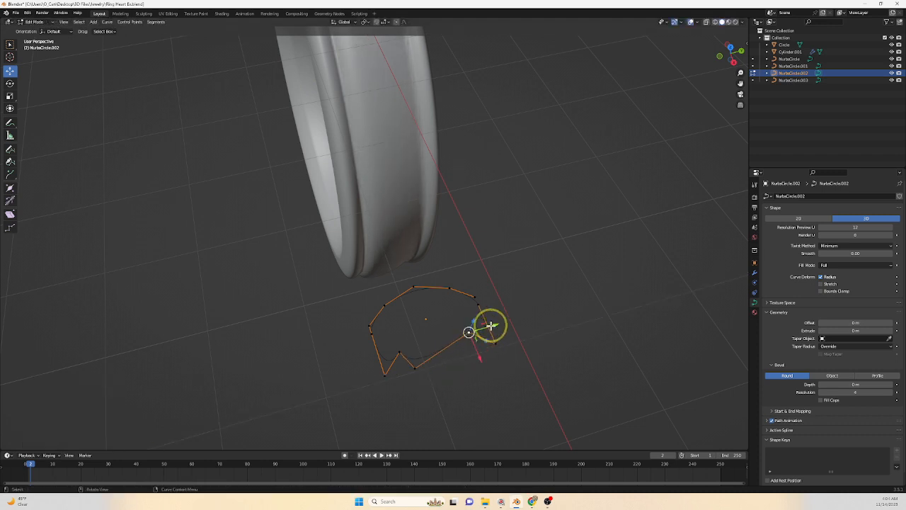
{"action": "key", "text": "y"}
{"action": "left_click", "coordinate": [444, 350]}
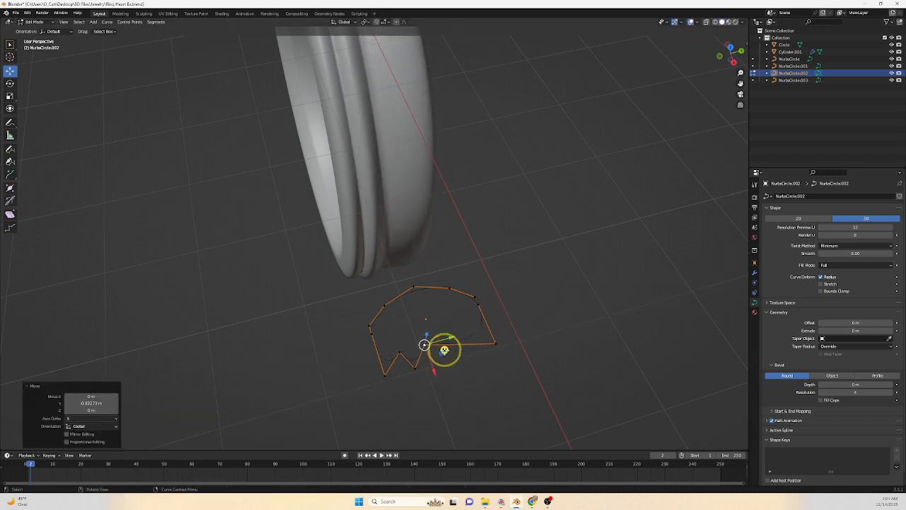
{"action": "key", "text": "g"}
{"action": "key", "text": "y"}
{"action": "left_click", "coordinate": [433, 374]}
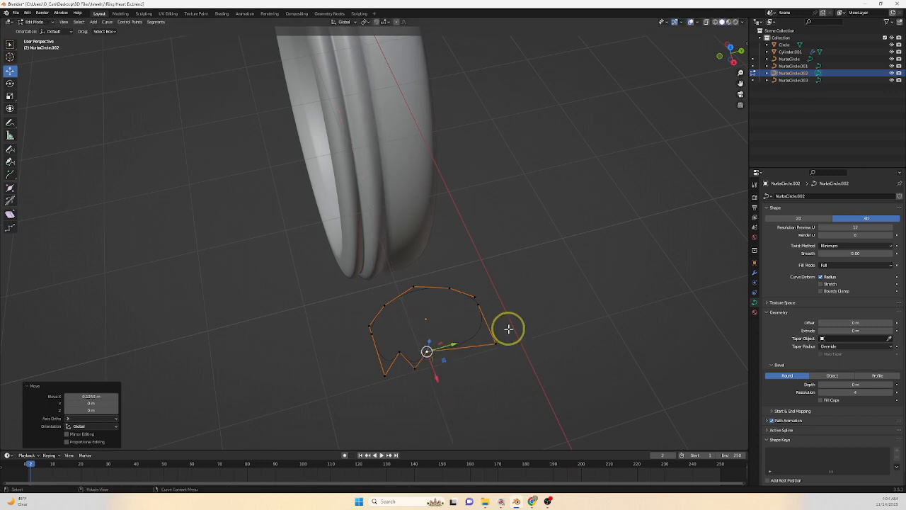
Move the profile's positive-Y tip point about 0.95 m and the corner points behind it about 0.44 m along negative Y.
{"action": "key", "text": "g"}
{"action": "key", "text": "y"}
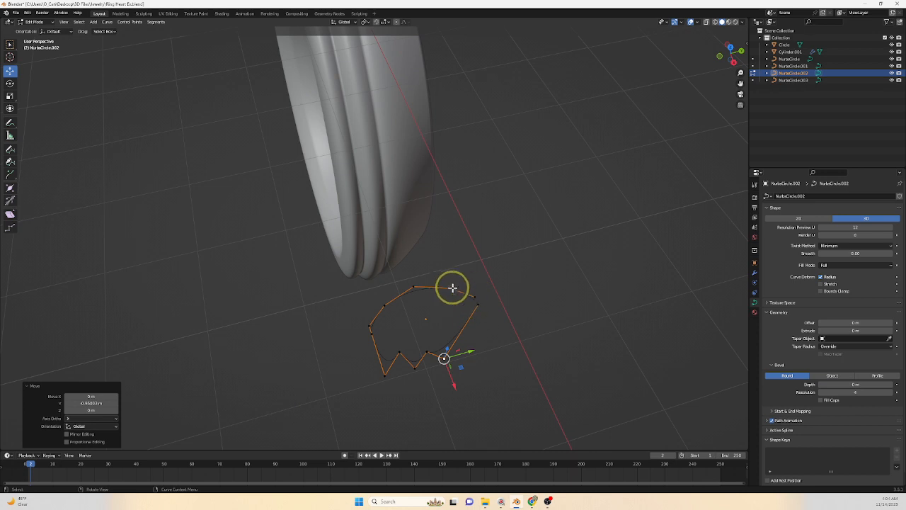
{"action": "left_click_drag", "start_coordinate": [447, 281], "coordinate": [494, 322]}
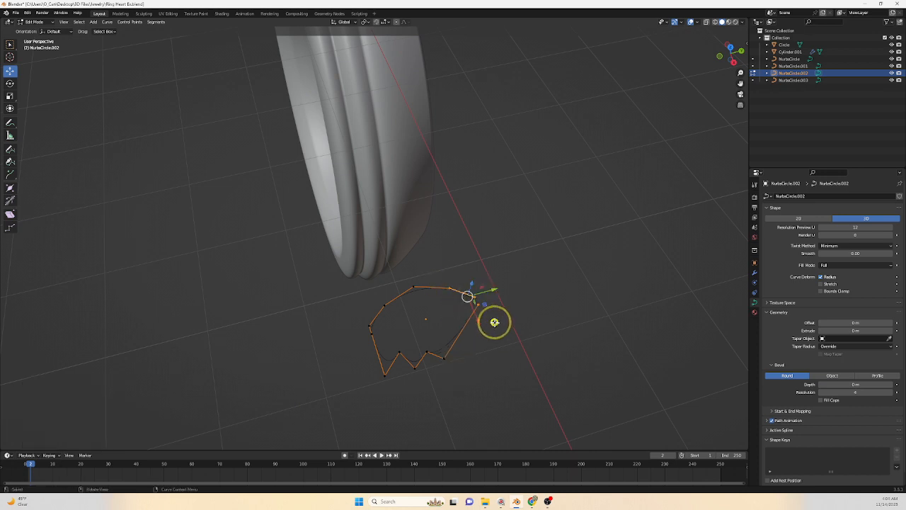
{"action": "left_click_drag", "start_coordinate": [494, 287], "coordinate": [470, 301]}
Open the copied ring curve for editing and move its three upper control points about 1.36 m along negative Y.
{"action": "scroll", "coordinate": [415, 273], "scroll_direction": "down", "scroll_amount": 4}
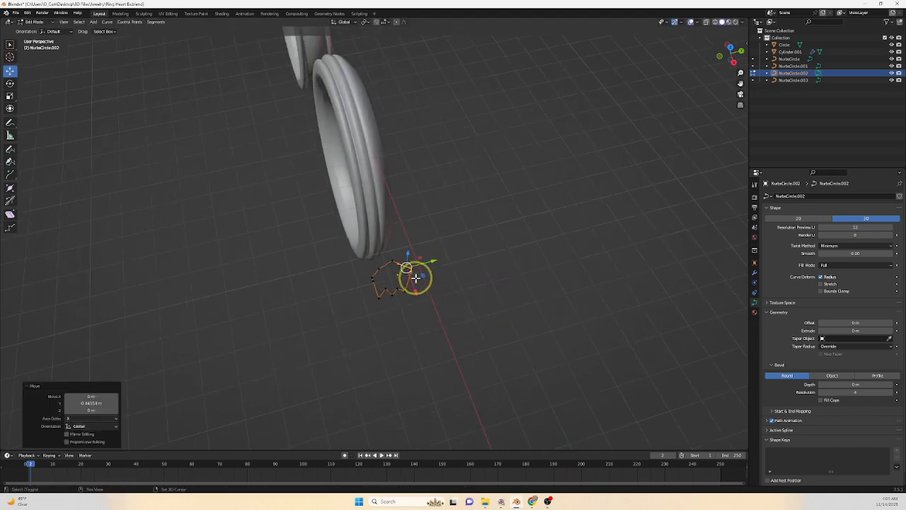
{"action": "middle_click_drag", "start_coordinate": [415, 274], "coordinate": [456, 345], "text": "shift"}
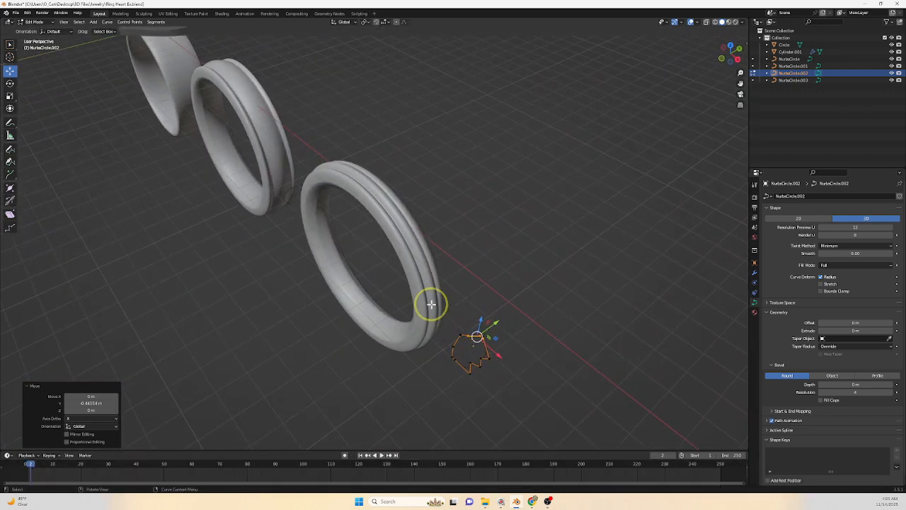
{"action": "key", "text": "Tab"}
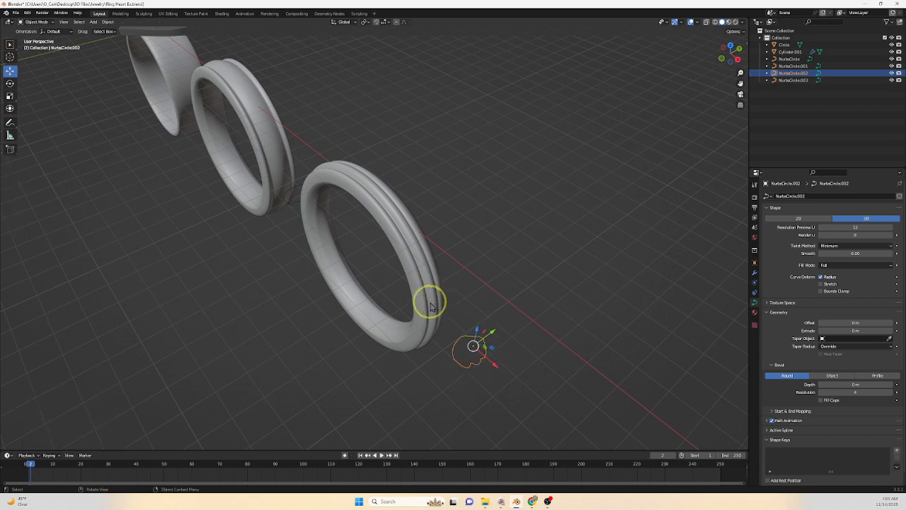
{"action": "left_click", "coordinate": [430, 303]}
{"action": "key", "text": "Tab"}
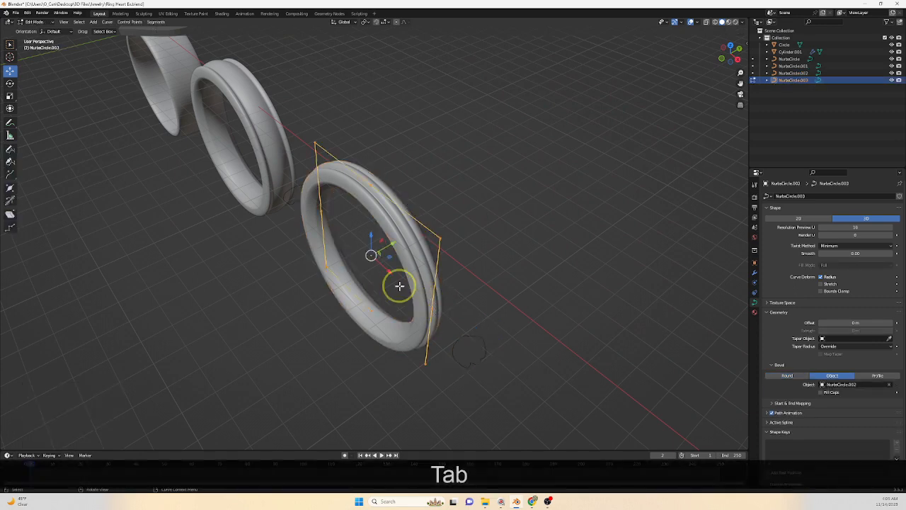
{"action": "left_click", "coordinate": [315, 147]}
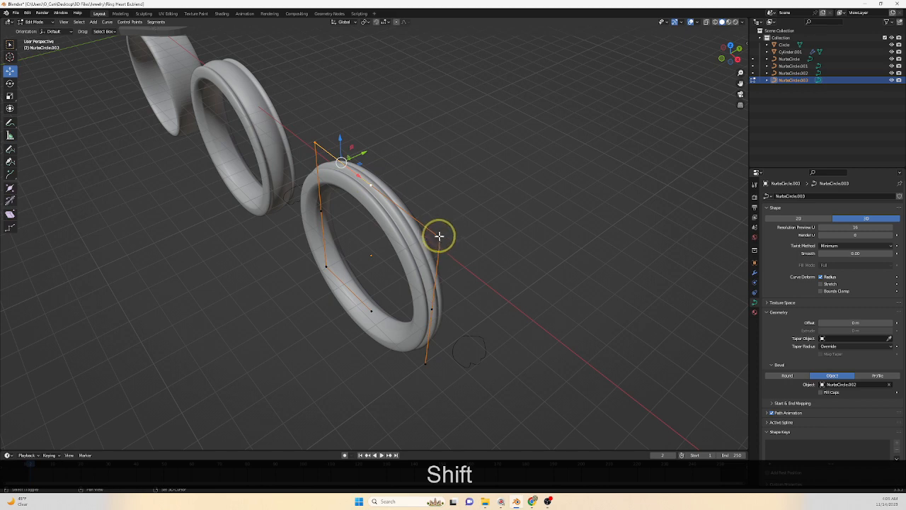
{"action": "left_click_drag", "start_coordinate": [393, 177], "coordinate": [370, 196]}
Try a preview resolution U of 32 on the bent ring curve and set it back to 16.
{"action": "scroll", "coordinate": [462, 289], "scroll_direction": "up", "scroll_amount": 3}
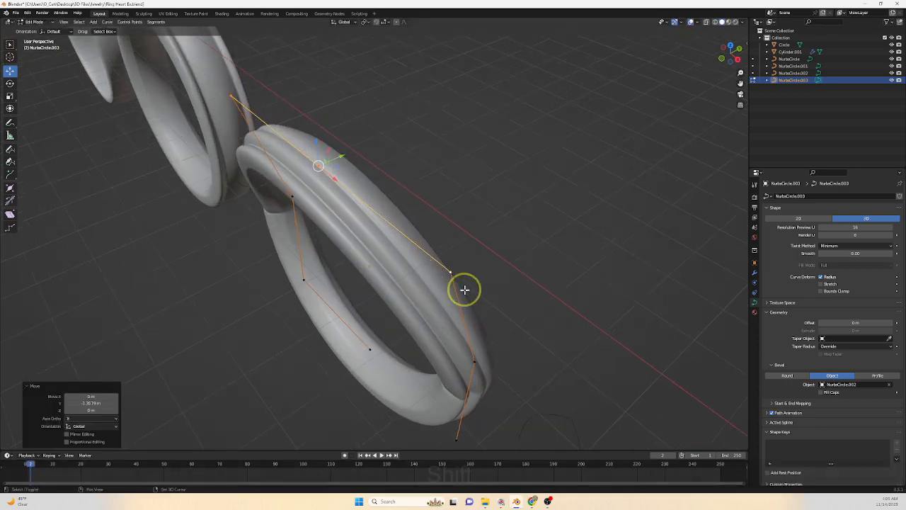
{"action": "middle_click_drag", "start_coordinate": [463, 289], "coordinate": [453, 198], "text": "shift"}
{"action": "middle_click_drag", "start_coordinate": [530, 251], "coordinate": [514, 234]}
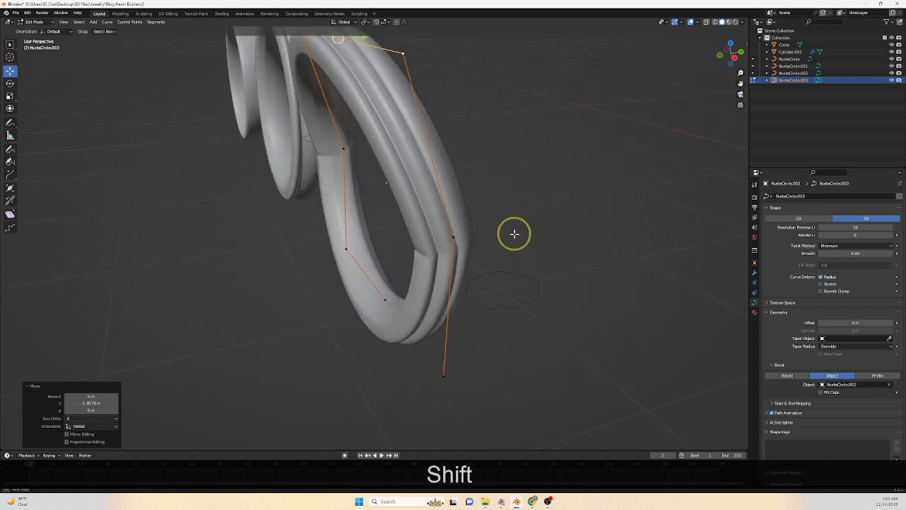
{"action": "middle_click_drag", "start_coordinate": [445, 239], "coordinate": [452, 264]}
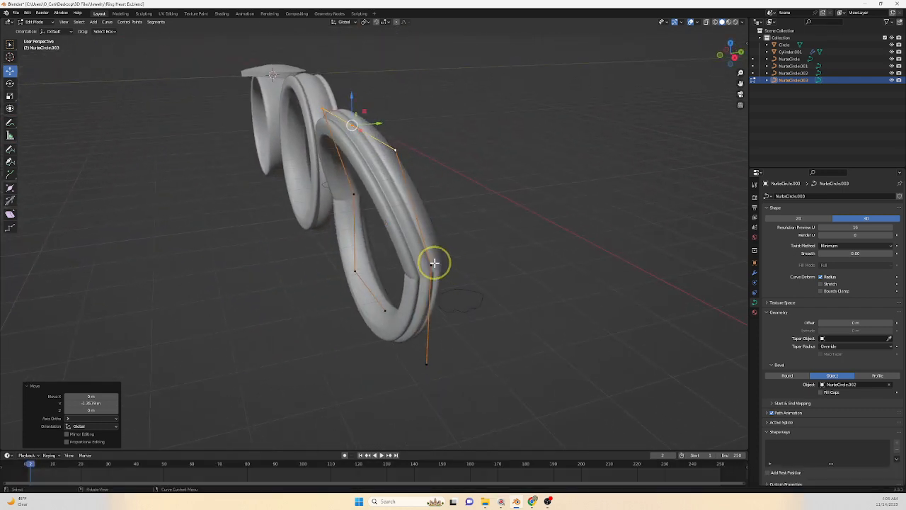
{"action": "left_click", "coordinate": [431, 265]}
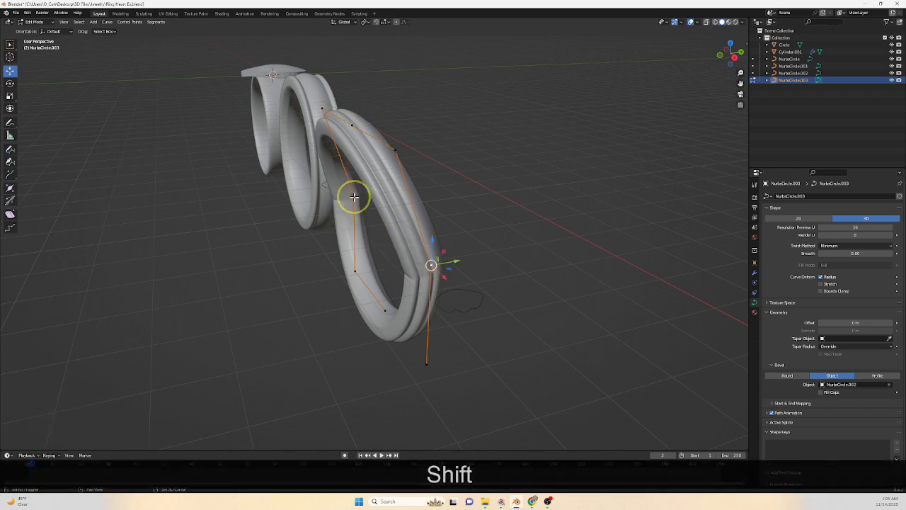
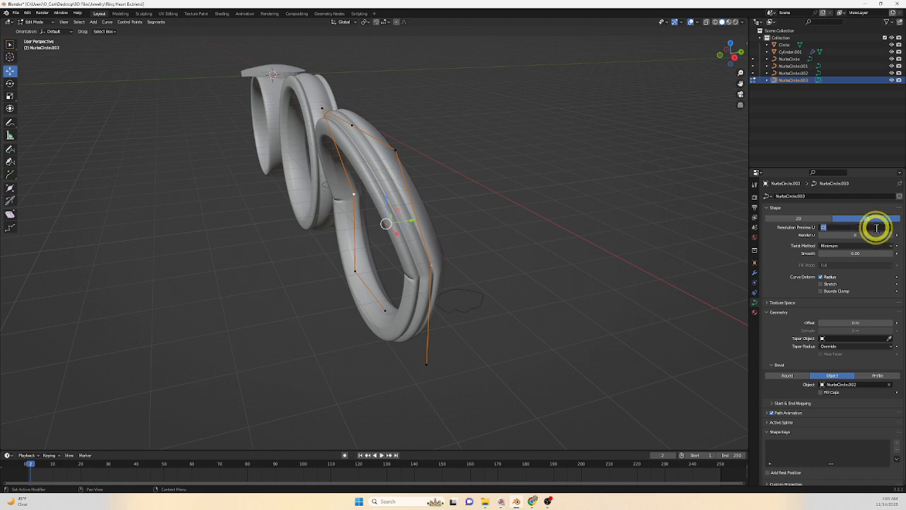
{"action": "type", "text": "32"}
{"action": "key", "text": "Return"}
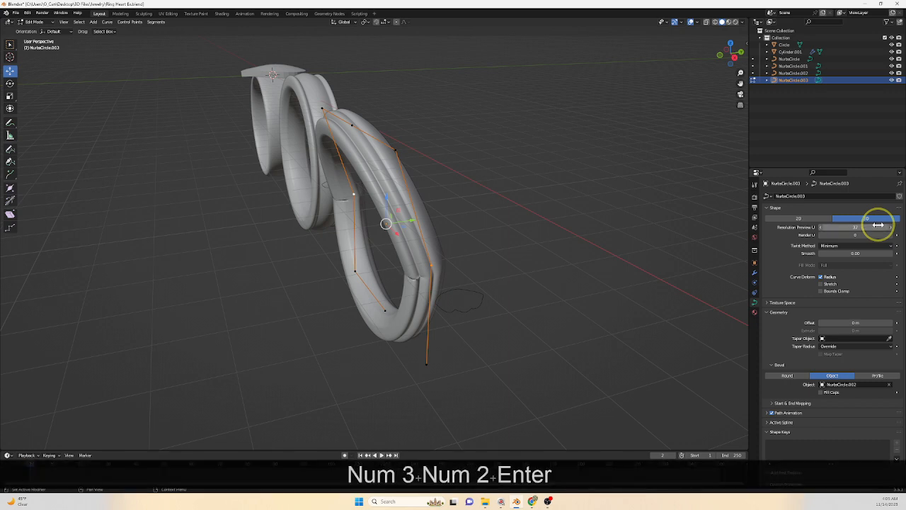
{"action": "scroll", "coordinate": [417, 330], "scroll_direction": "up", "scroll_amount": 3}
{"action": "middle_click_drag", "start_coordinate": [484, 352], "coordinate": [534, 333]}
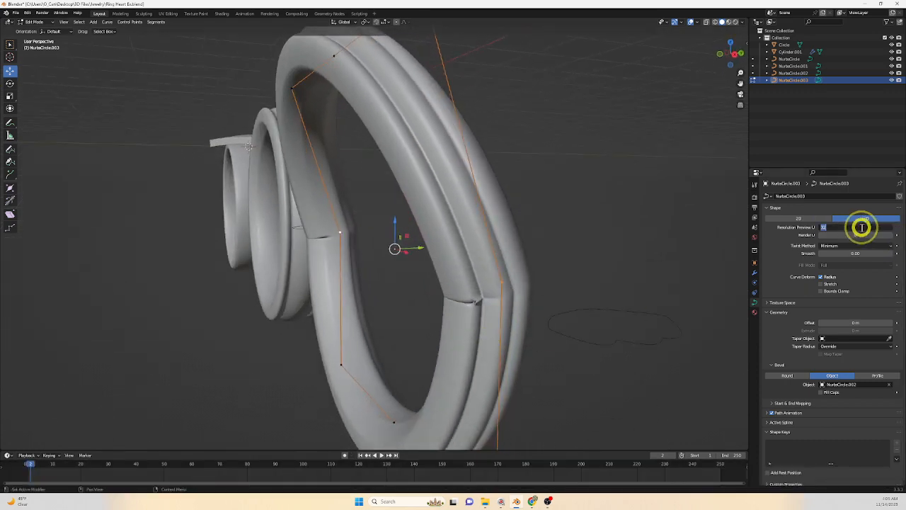
{"action": "type", "text": "16"}
{"action": "key", "text": "Return"}
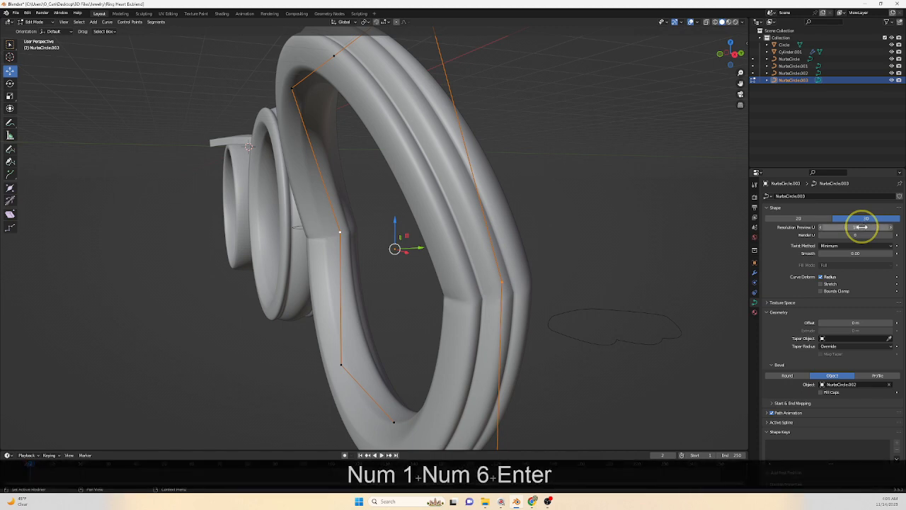
Leave curve editing, duplicate the bent ring, and rotate the copy 180° about the global Z axis.
{"action": "scroll", "coordinate": [547, 245], "scroll_direction": "down", "scroll_amount": 4}
{"action": "middle_click_drag", "start_coordinate": [521, 280], "coordinate": [551, 320], "text": "shift"}
{"action": "key", "text": "Tab"}
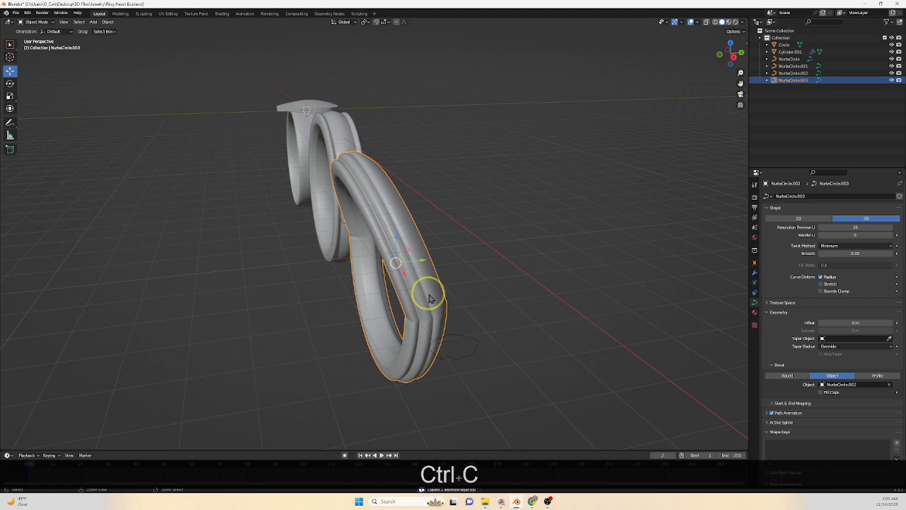
{"action": "key", "text": "ctrl+v"}
{"action": "left_click", "coordinate": [430, 298]}
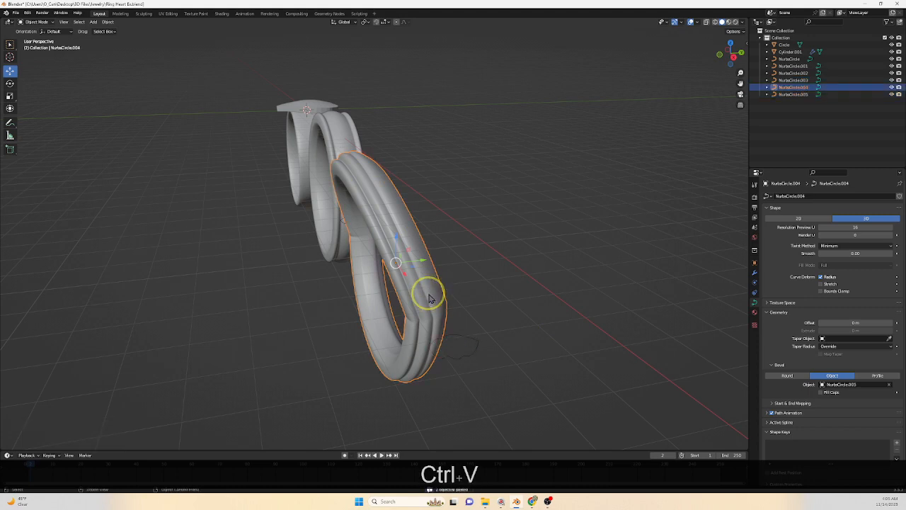
{"action": "key", "text": "r"}
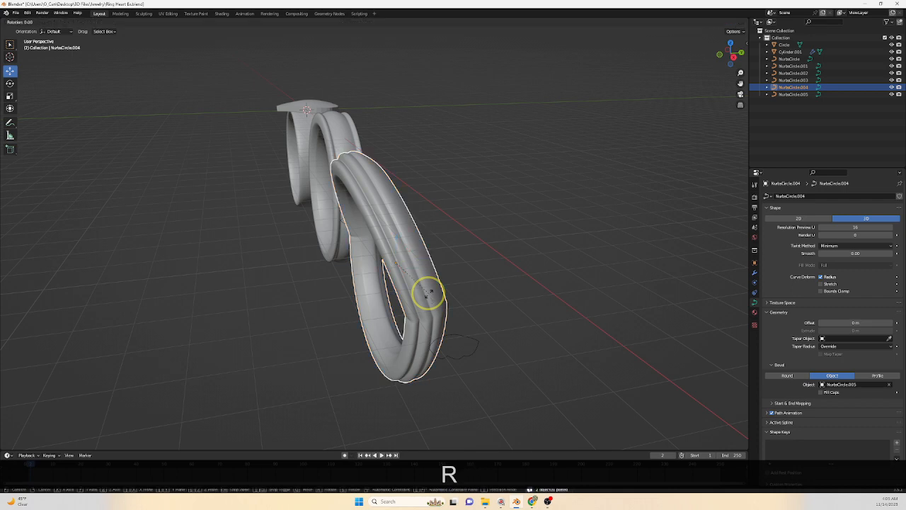
{"action": "key", "text": "z"}
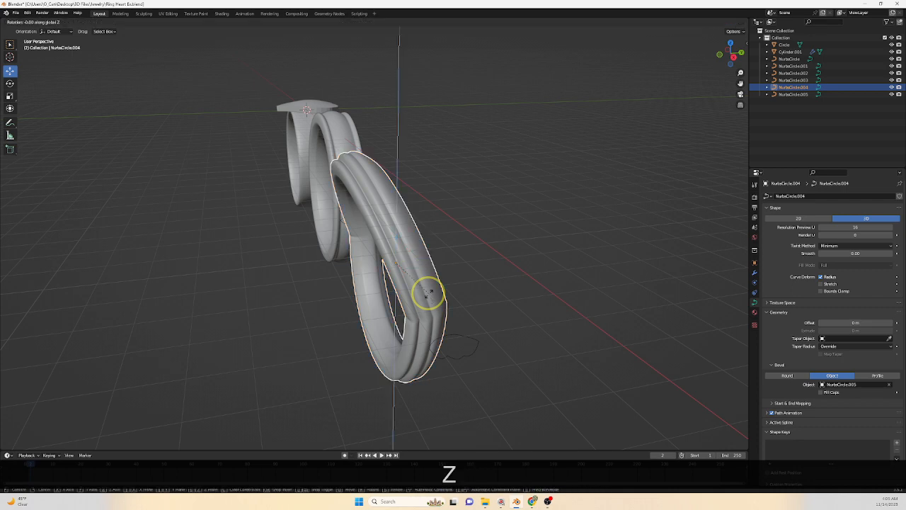
{"action": "key", "text": "KP_1"}
{"action": "key", "text": "KP_8"}
{"action": "key", "text": "KP_0"}
{"action": "key", "text": "Return"}
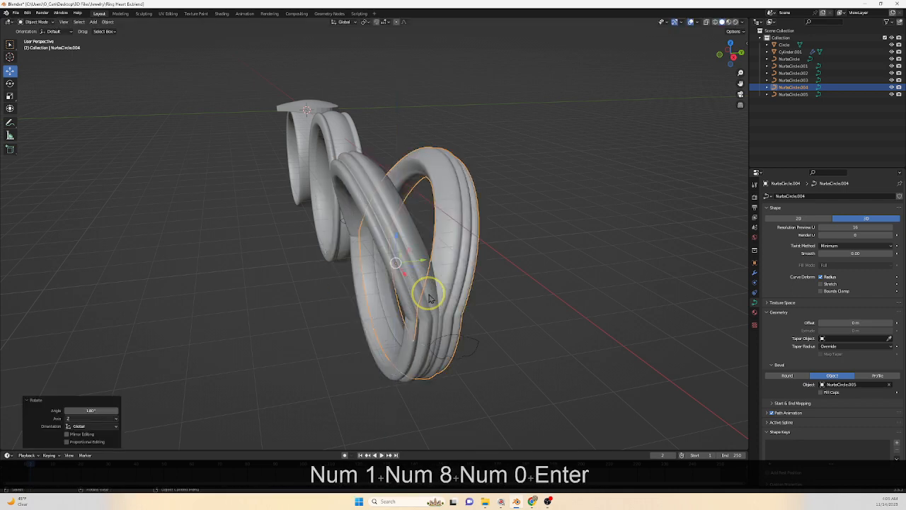
Duplicate the grooved band together with its bevel profile and move the copy about 24.8 m along X.
{"action": "left_click", "coordinate": [577, 325]}
{"action": "middle_click_drag", "start_coordinate": [573, 318], "coordinate": [45, 290]}
{"action": "left_click", "coordinate": [117, 286]}
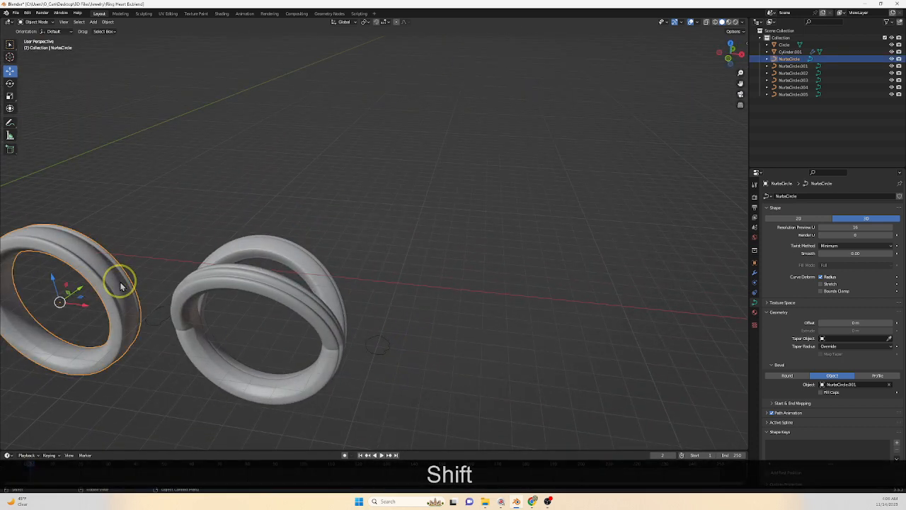
{"action": "key", "text": "ctrl+c"}
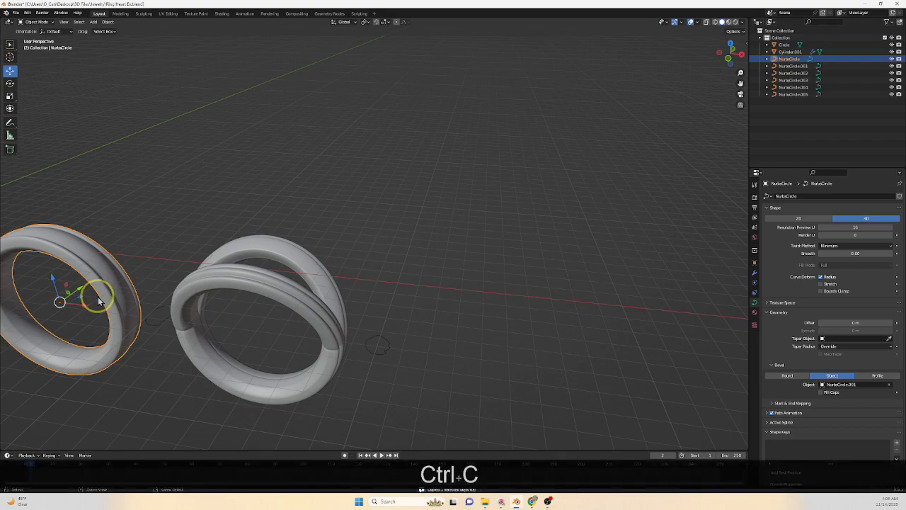
{"action": "key", "text": "ctrl+v"}
{"action": "left_click_drag", "start_coordinate": [90, 306], "coordinate": [542, 330]}
{"action": "middle_click_drag", "start_coordinate": [542, 330], "coordinate": [421, 85], "text": "shift"}
{"action": "scroll", "coordinate": [422, 88], "scroll_direction": "down", "scroll_amount": 3}
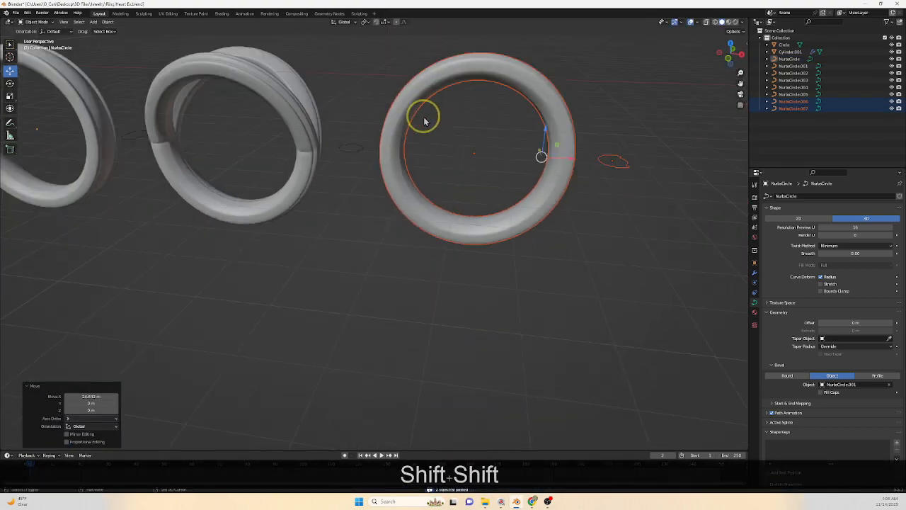
Open the copied band's bevel profile for editing and move its inner notch points along positive X.
{"action": "middle_click_drag", "start_coordinate": [425, 120], "coordinate": [462, 313], "text": "shift"}
{"action": "scroll", "coordinate": [468, 341], "scroll_direction": "up", "scroll_amount": 2}
{"action": "left_click", "coordinate": [531, 374]}
{"action": "key", "text": "Tab"}
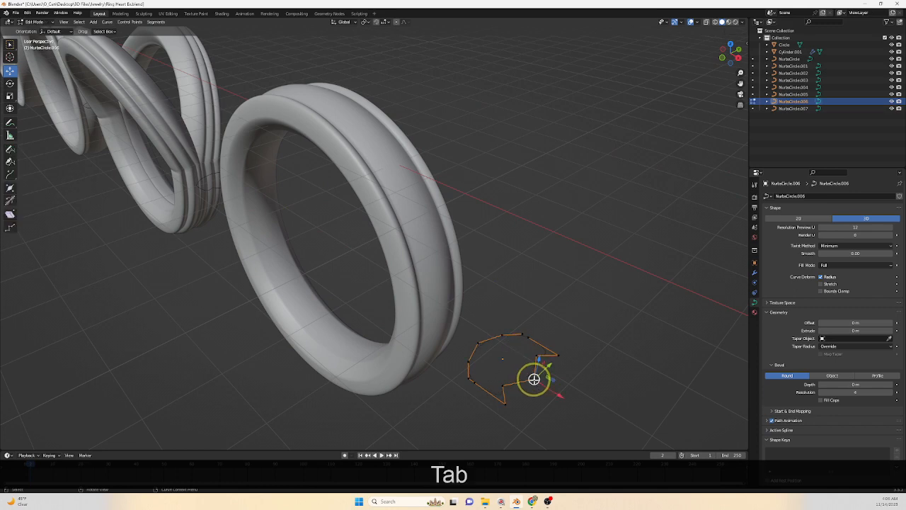
{"action": "left_click_drag", "start_coordinate": [548, 389], "coordinate": [576, 391]}
{"action": "left_click", "coordinate": [537, 356], "text": "shift"}
{"action": "middle_click_drag", "start_coordinate": [576, 390], "coordinate": [550, 291]}
{"action": "left_click", "coordinate": [542, 323]}
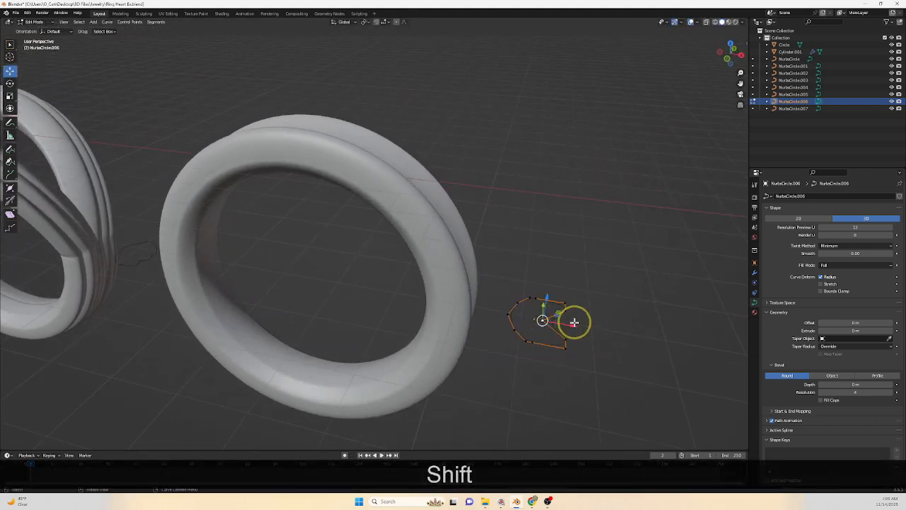
{"action": "left_click_drag", "start_coordinate": [569, 323], "coordinate": [576, 325]}
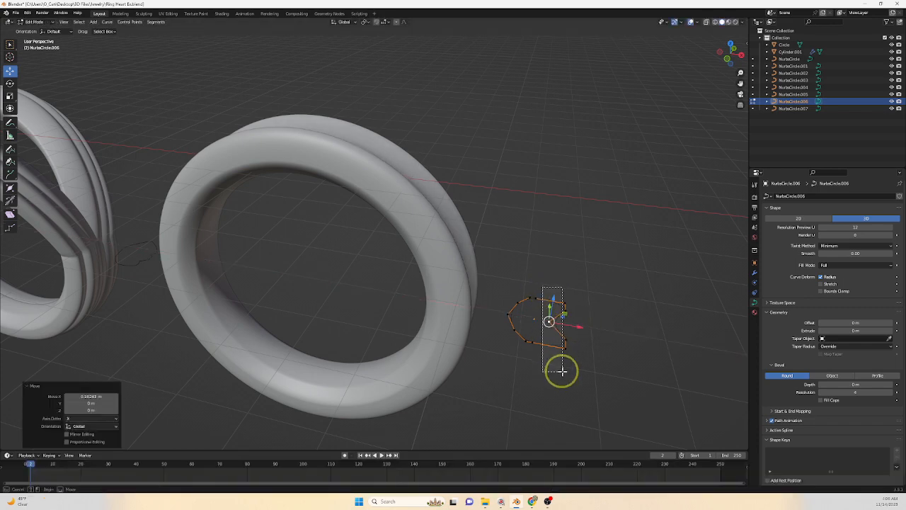
Select the points around the profile's notch and move them about 0.58 m along negative X.
{"action": "left_click_drag", "start_coordinate": [561, 371], "coordinate": [565, 371]}
{"action": "left_click_drag", "start_coordinate": [589, 330], "coordinate": [564, 326]}
{"action": "middle_click_drag", "start_coordinate": [564, 326], "coordinate": [444, 297]}
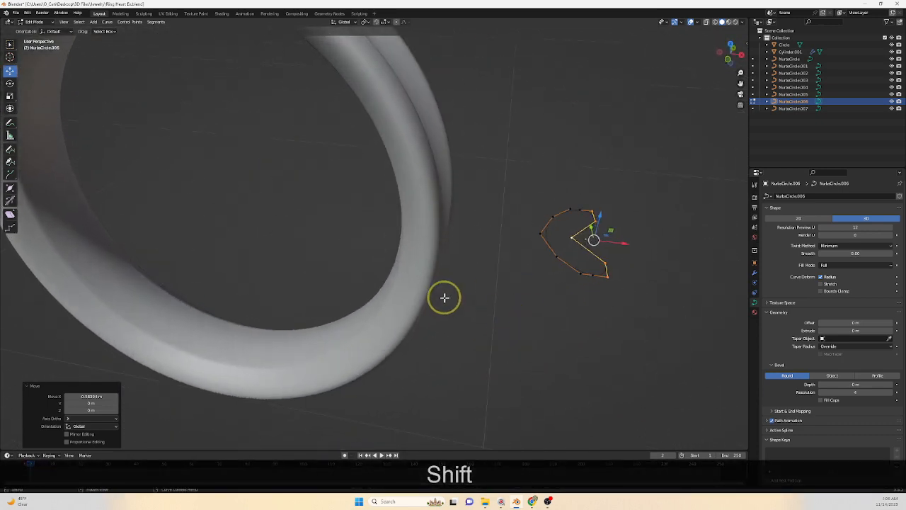
{"action": "left_click", "coordinate": [414, 257]}
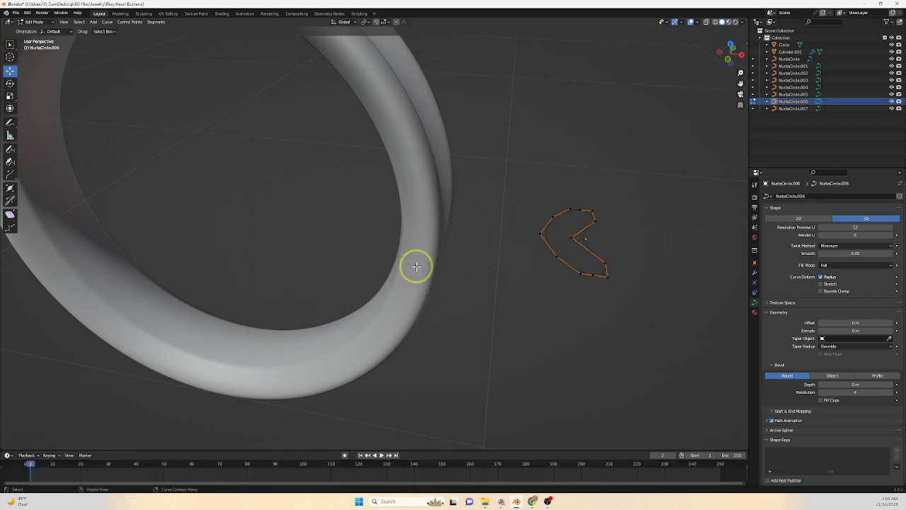
Open the copied ring curve for editing and shrink the radius at its bottom middle control point with the Radius tool.
{"action": "key", "text": "Tab"}
{"action": "left_click", "coordinate": [417, 269]}
{"action": "scroll", "coordinate": [420, 275], "scroll_direction": "down", "scroll_amount": 4}
{"action": "middle_click_drag", "start_coordinate": [420, 276], "coordinate": [444, 359], "text": "shift"}
{"action": "middle_click_drag", "start_coordinate": [440, 408], "coordinate": [419, 385]}
{"action": "key", "text": "Tab"}
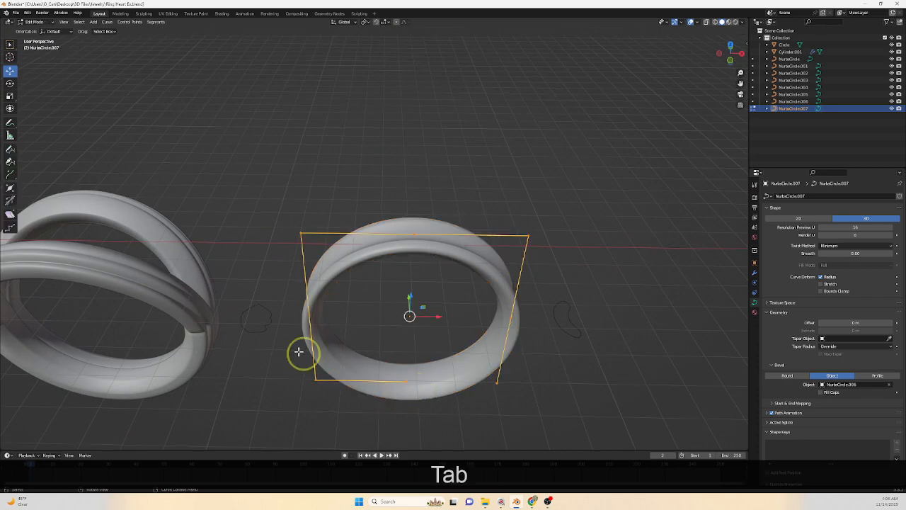
{"action": "left_click", "coordinate": [12, 188]}
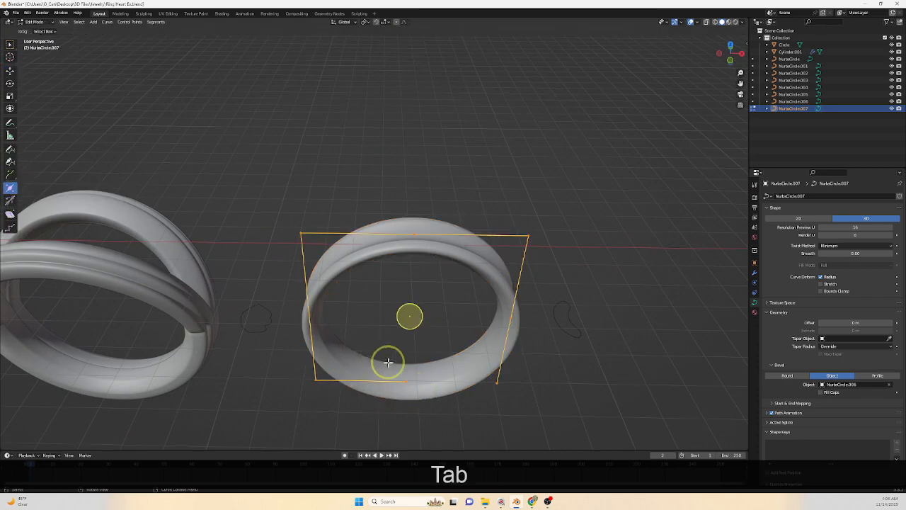
{"action": "left_click", "coordinate": [406, 382]}
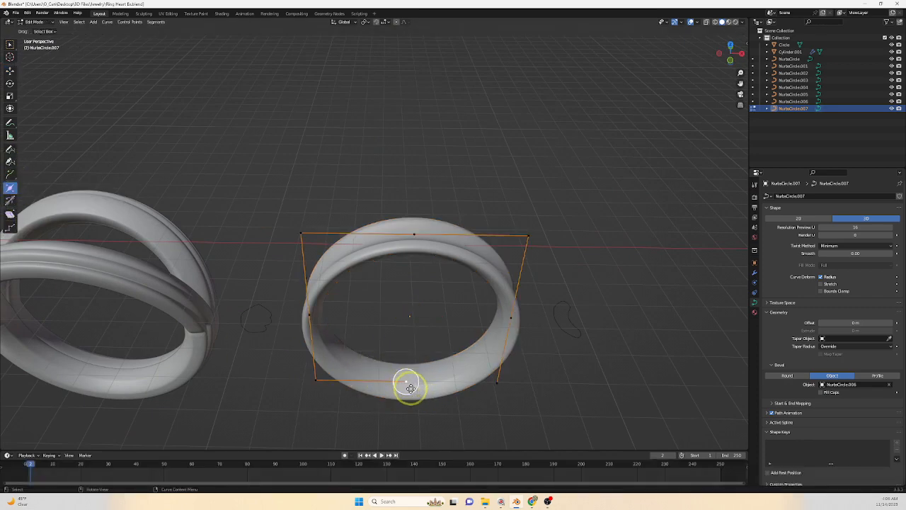
{"action": "left_click_drag", "start_coordinate": [410, 388], "coordinate": [429, 388]}
Shrink the radius at the ring curve's two lower corner control points.
{"action": "left_click", "coordinate": [495, 385]}
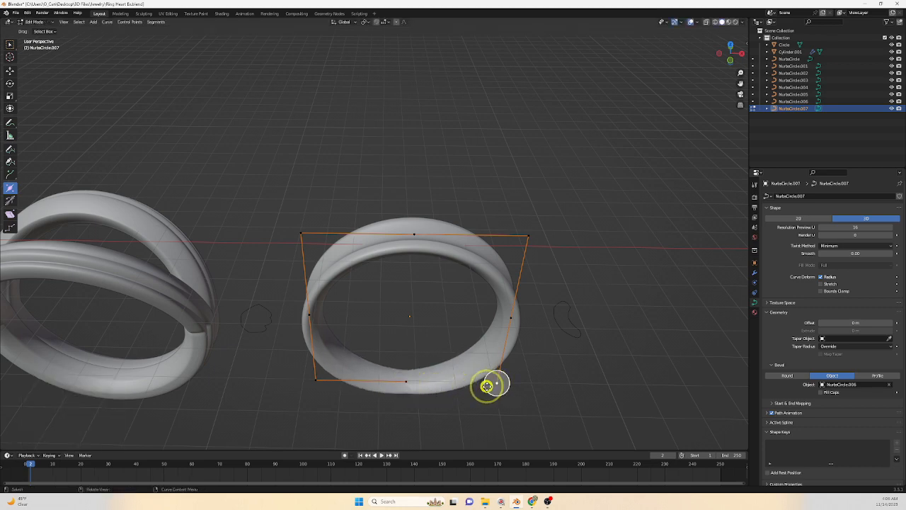
{"action": "left_click", "coordinate": [314, 380], "text": "shift"}
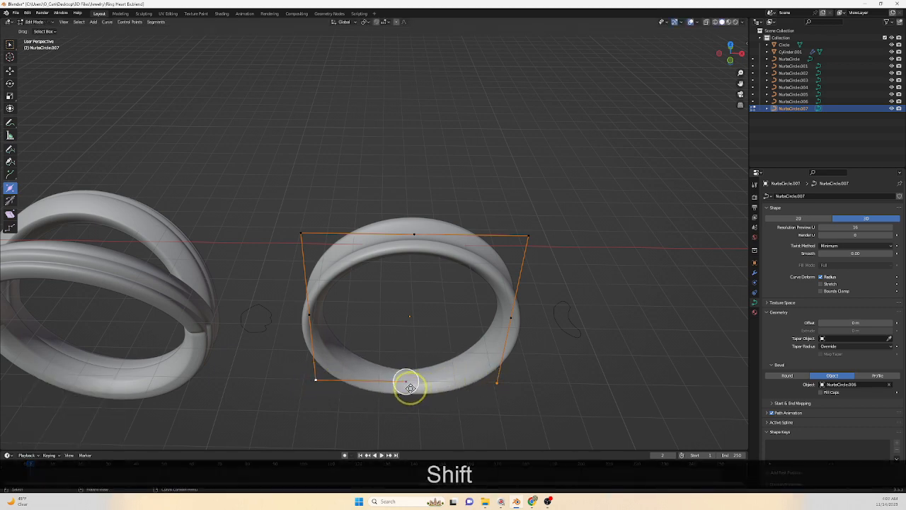
{"action": "left_click_drag", "start_coordinate": [410, 388], "coordinate": [408, 383]}
{"action": "left_click", "coordinate": [409, 382]}
Shrink the radius at the ring curve's two side control points.
{"action": "scroll", "coordinate": [478, 393], "scroll_direction": "up", "scroll_amount": 2}
{"action": "middle_click_drag", "start_coordinate": [519, 397], "coordinate": [417, 330], "text": "shift"}
{"action": "left_click", "coordinate": [416, 326]}
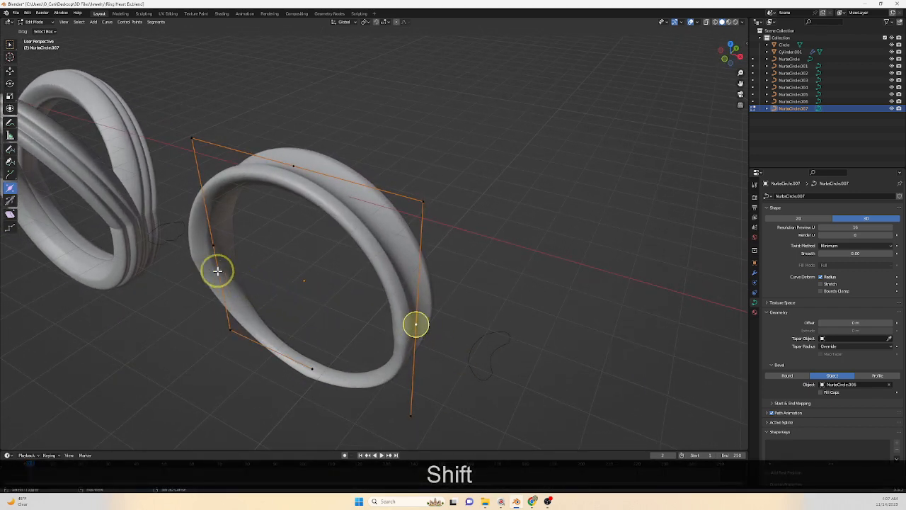
{"action": "left_click", "coordinate": [212, 249], "text": "shift"}
{"action": "key", "text": "alt+s"}
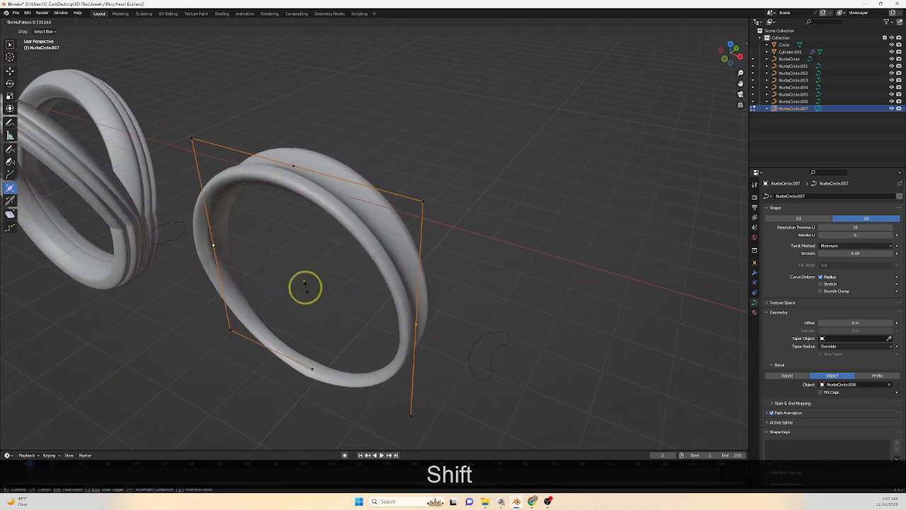
{"action": "left_click", "coordinate": [305, 286]}
Fatten the ring curve's two lower corner control points by a radius factor of about 3.8.
{"action": "middle_click_drag", "start_coordinate": [304, 286], "coordinate": [448, 312]}
{"action": "left_click", "coordinate": [448, 312]}
{"action": "left_click", "coordinate": [501, 304], "text": "shift"}
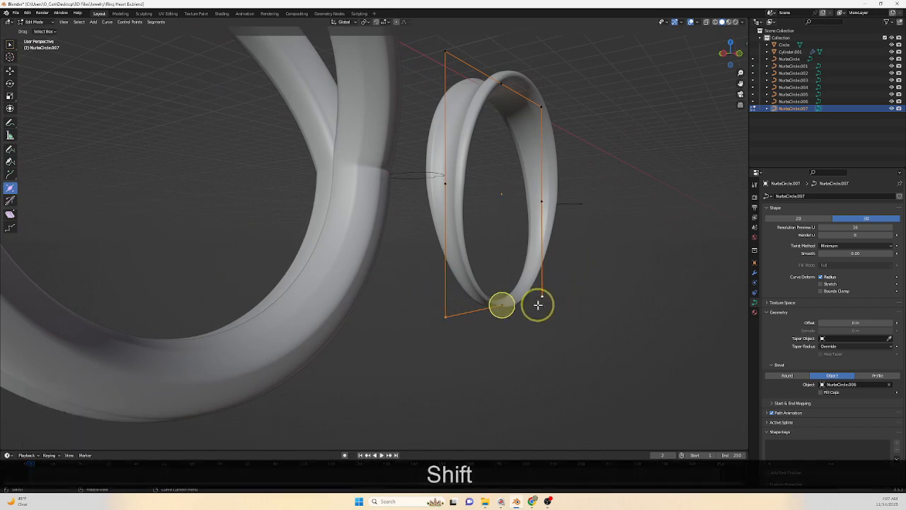
{"action": "key", "text": "alt+s"}
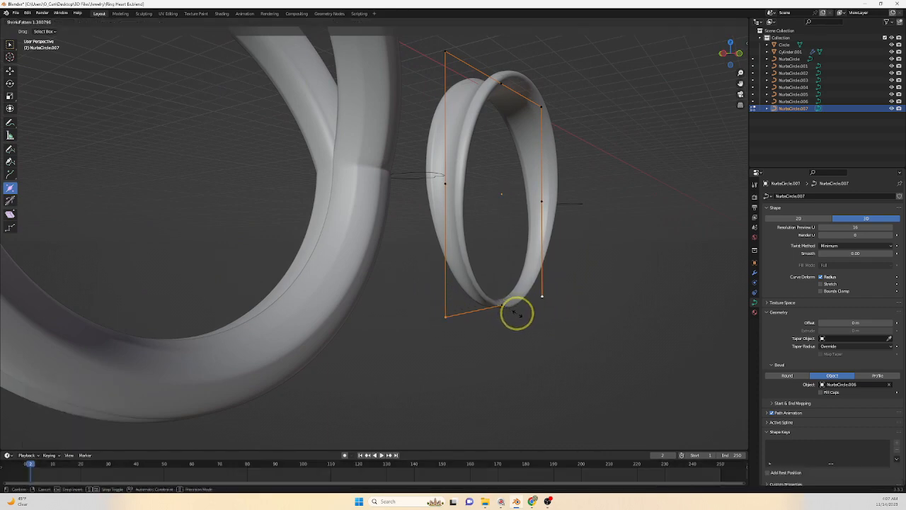
{"action": "left_click", "coordinate": [532, 322]}
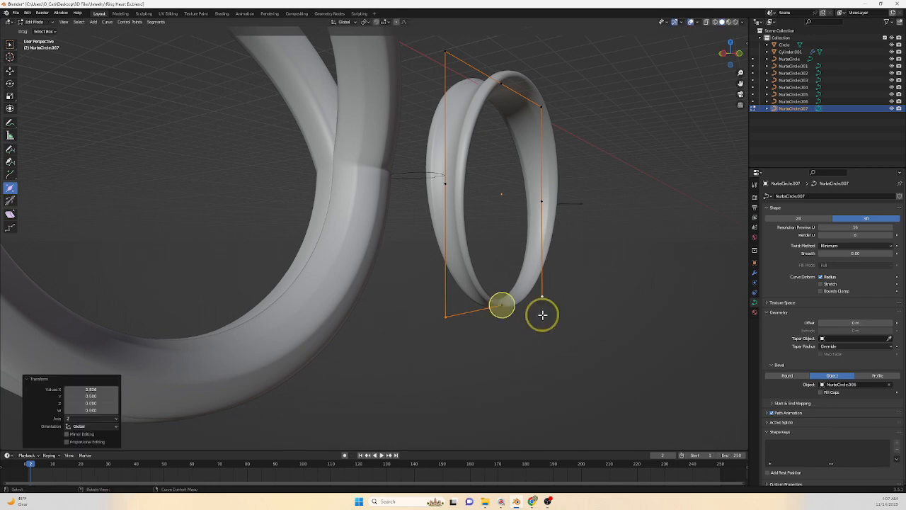
Tilt the ring curve's two upper corner control points so the upper half of the band twists into spirals.
{"action": "middle_click_drag", "start_coordinate": [542, 314], "coordinate": [574, 377]}
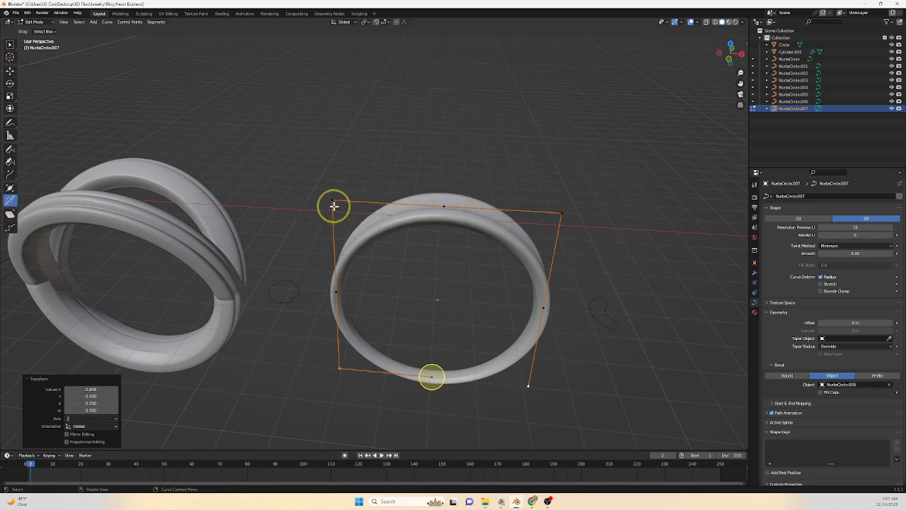
{"action": "middle_click_drag", "start_coordinate": [560, 206], "coordinate": [547, 246]}
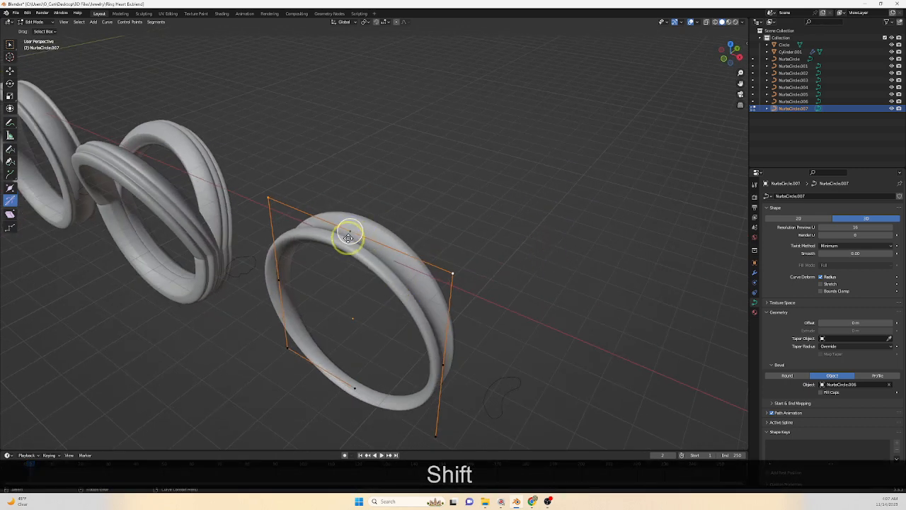
{"action": "key", "text": "ctrl+t"}
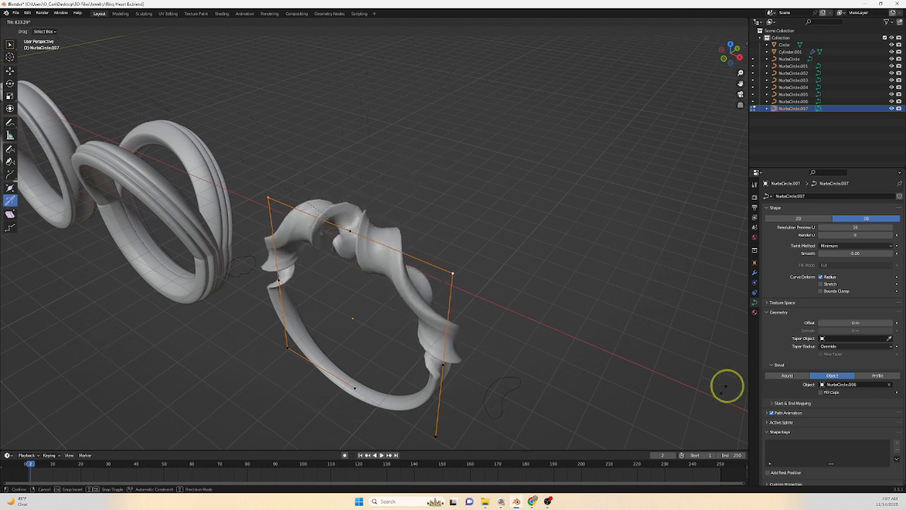
{"action": "left_click", "coordinate": [390, 291]}
Set the twisted ring curve's preview resolution U to 32.
{"action": "middle_click_drag", "start_coordinate": [415, 373], "coordinate": [455, 360]}
{"action": "scroll", "coordinate": [488, 393], "scroll_direction": "up", "scroll_amount": 3}
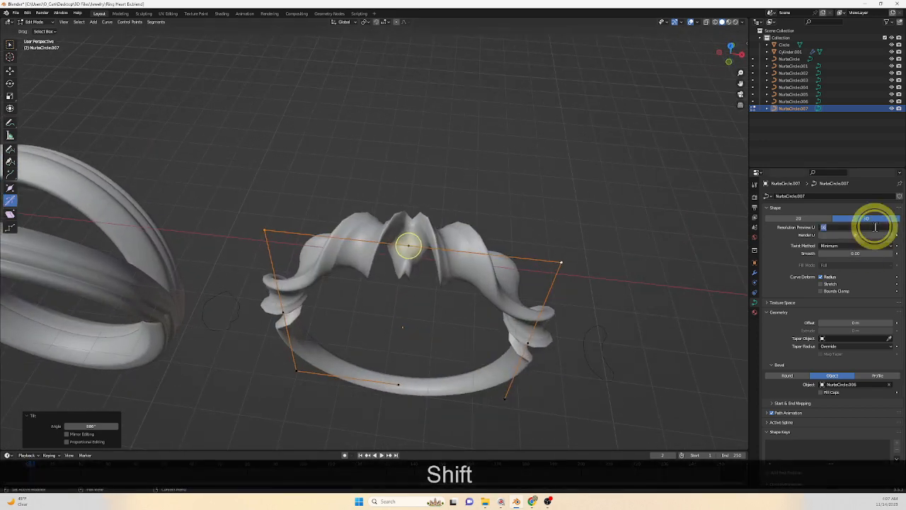
{"action": "type", "text": "32"}
{"action": "key", "text": "Return"}
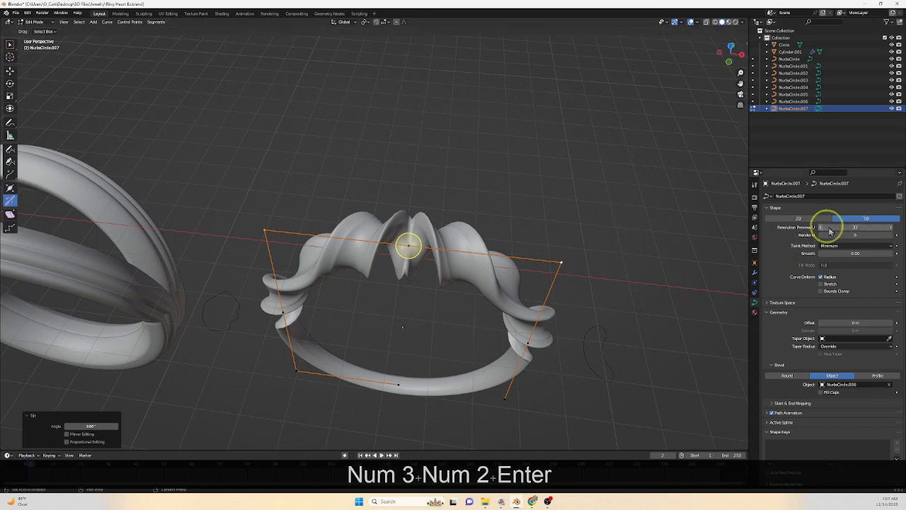
{"action": "middle_click_drag", "start_coordinate": [532, 266], "coordinate": [528, 216]}
{"action": "scroll", "coordinate": [500, 284], "scroll_direction": "up", "scroll_amount": 2}
{"action": "middle_click_drag", "start_coordinate": [577, 322], "coordinate": [359, 243]}
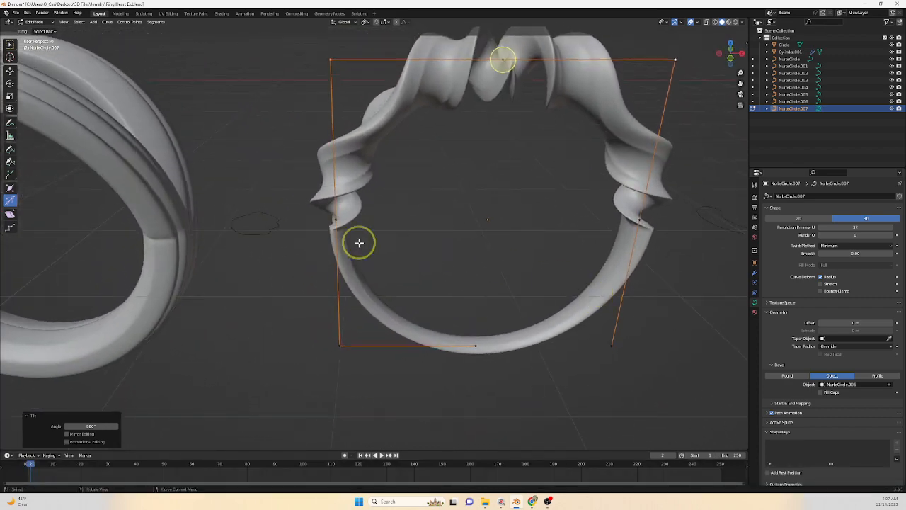
{"action": "left_click", "coordinate": [338, 220]}
{"action": "left_click", "coordinate": [641, 220], "text": "shift"}
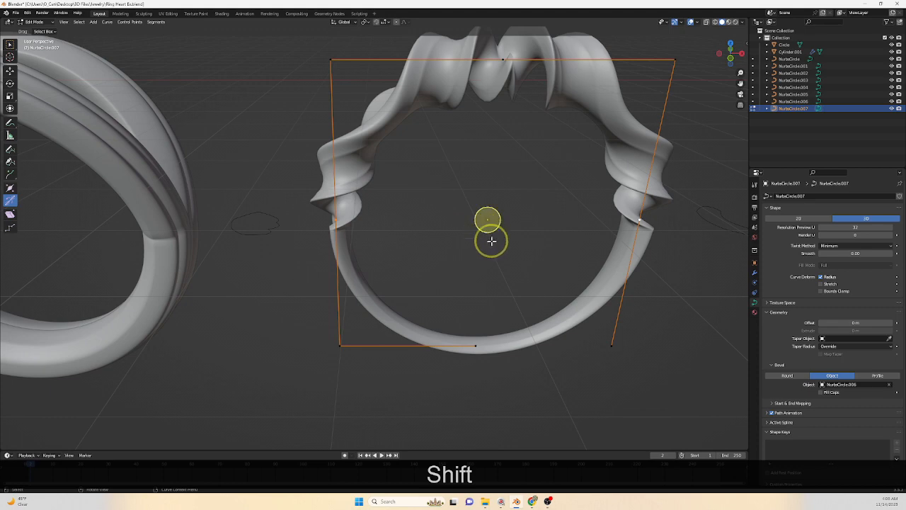
{"action": "middle_click_drag", "start_coordinate": [492, 241], "coordinate": [471, 263]}
{"action": "scroll", "coordinate": [476, 256], "scroll_direction": "down", "scroll_amount": 1}
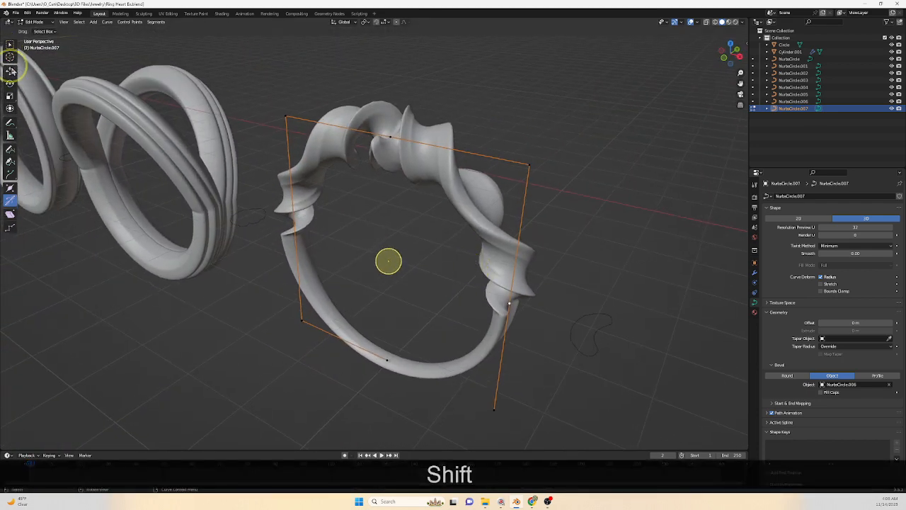
Move the twisted ring's three upper control points about 0.88 m along positive Y.
{"action": "left_click", "coordinate": [11, 71]}
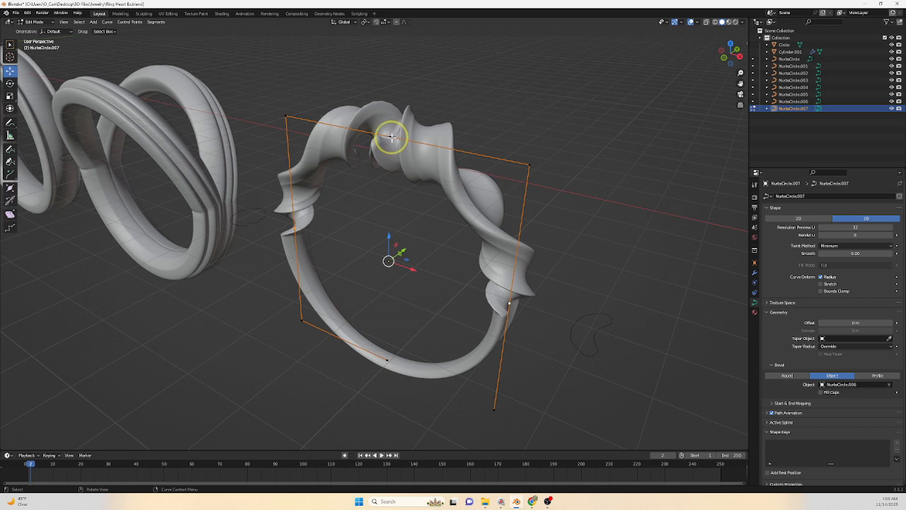
{"action": "left_click", "coordinate": [286, 116], "text": "shift"}
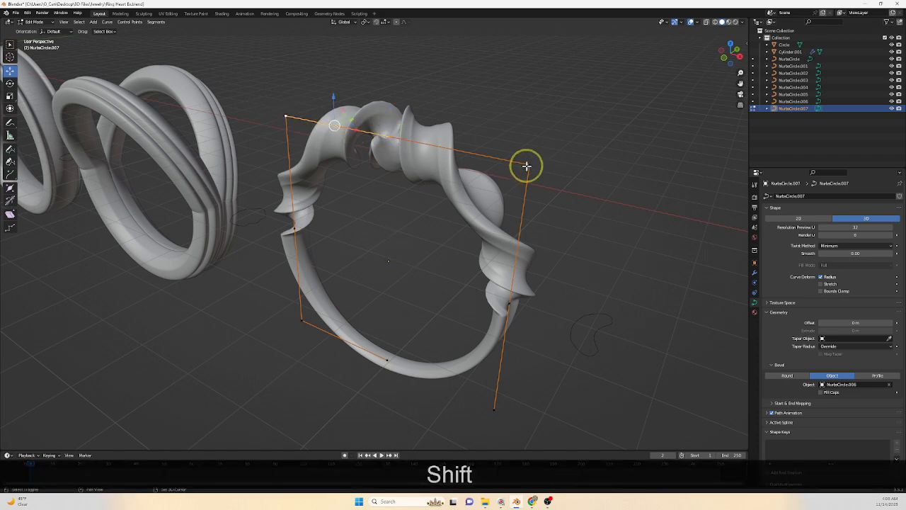
{"action": "middle_click_drag", "start_coordinate": [527, 165], "coordinate": [383, 196]}
{"action": "left_click_drag", "start_coordinate": [304, 171], "coordinate": [339, 171]}
{"action": "left_click_drag", "start_coordinate": [341, 171], "coordinate": [338, 171]}
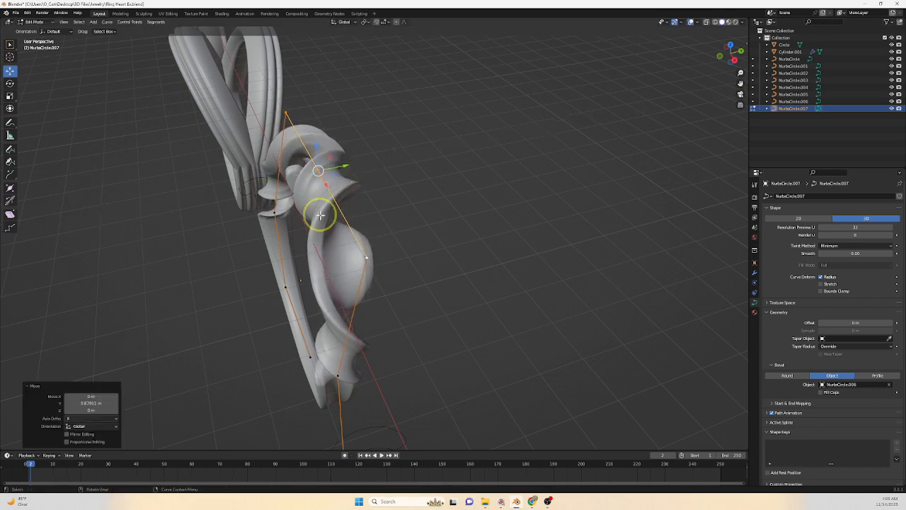
{"action": "middle_click_drag", "start_coordinate": [329, 251], "coordinate": [449, 326]}
Paste a copy of the twisted ring in place and rotate it 180° about the Z axis.
{"action": "key", "text": "Tab"}
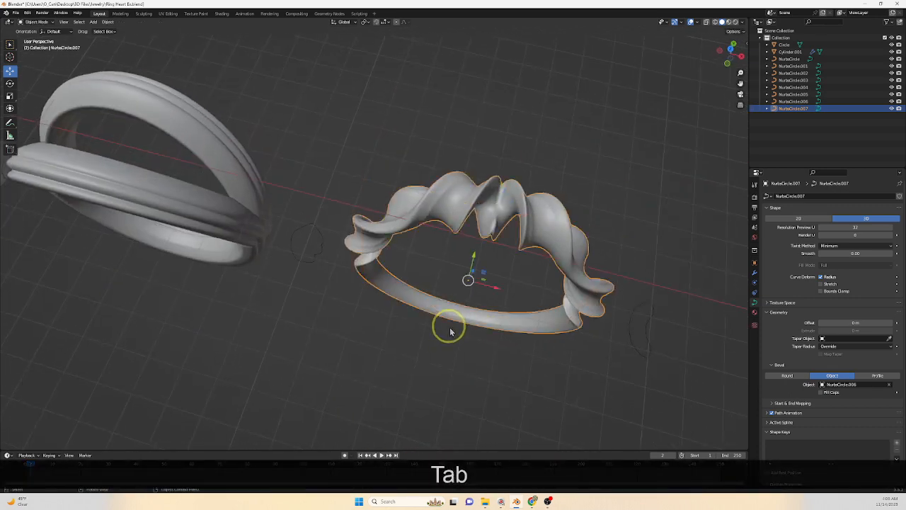
{"action": "key", "text": "ctrl+c"}
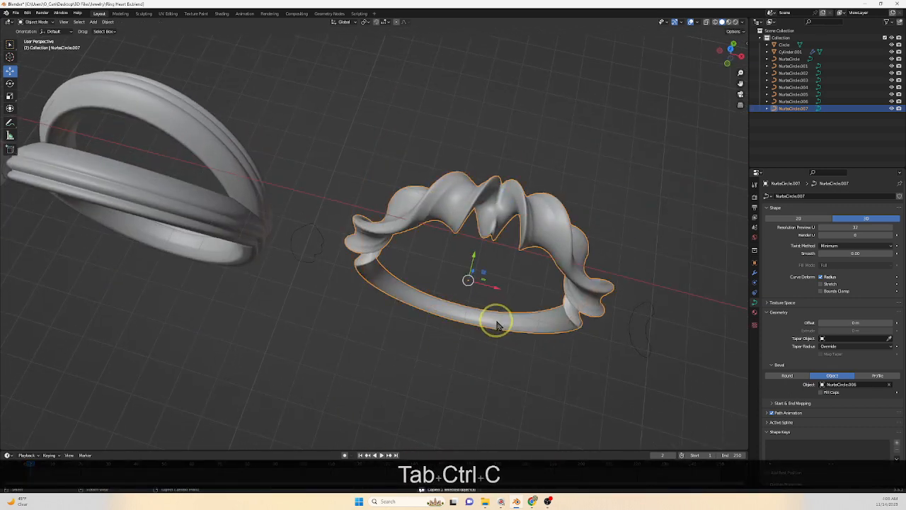
{"action": "middle_click_drag", "start_coordinate": [496, 324], "coordinate": [538, 317]}
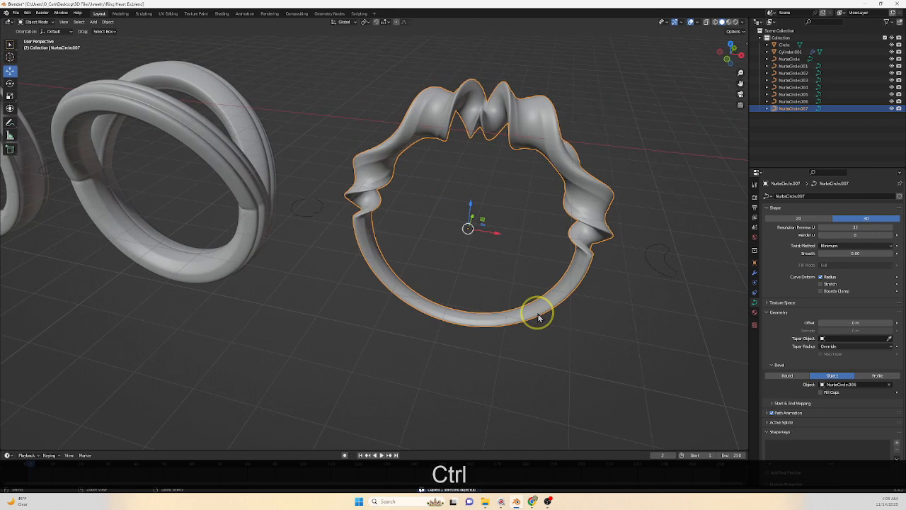
{"action": "key", "text": "ctrl+v"}
{"action": "left_click", "coordinate": [543, 313]}
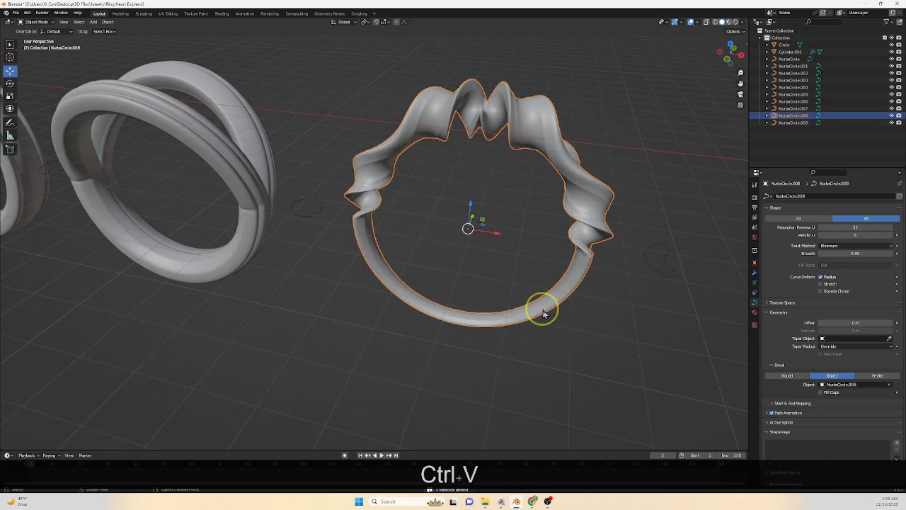
{"action": "key", "text": "r"}
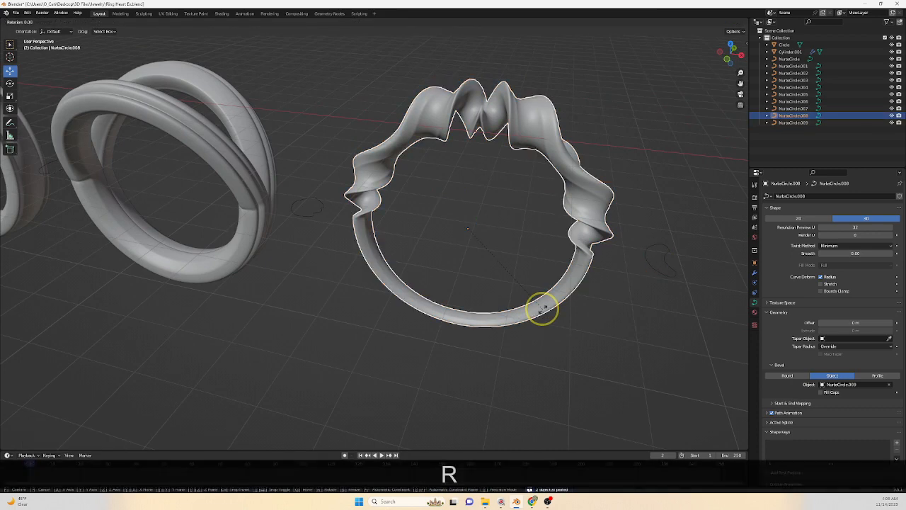
{"action": "type", "text": "z"}
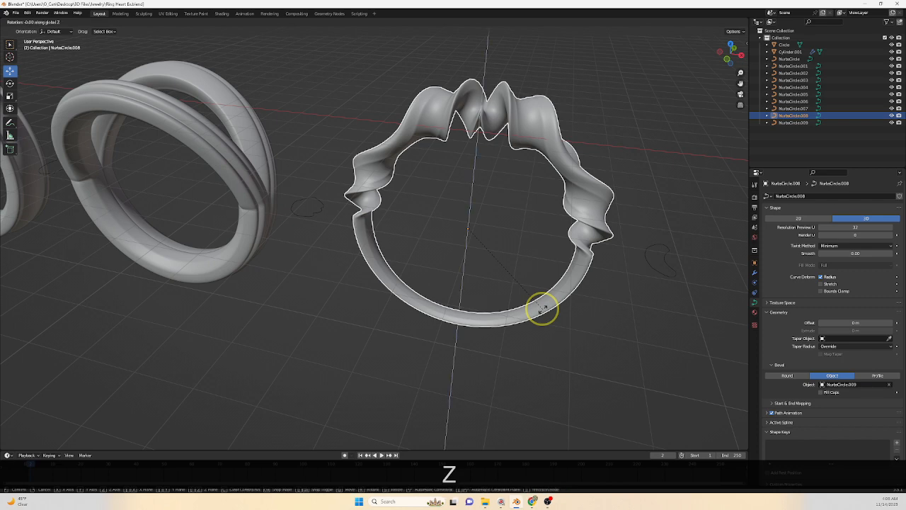
{"action": "type", "text": "180"}
{"action": "key", "text": "Return"}
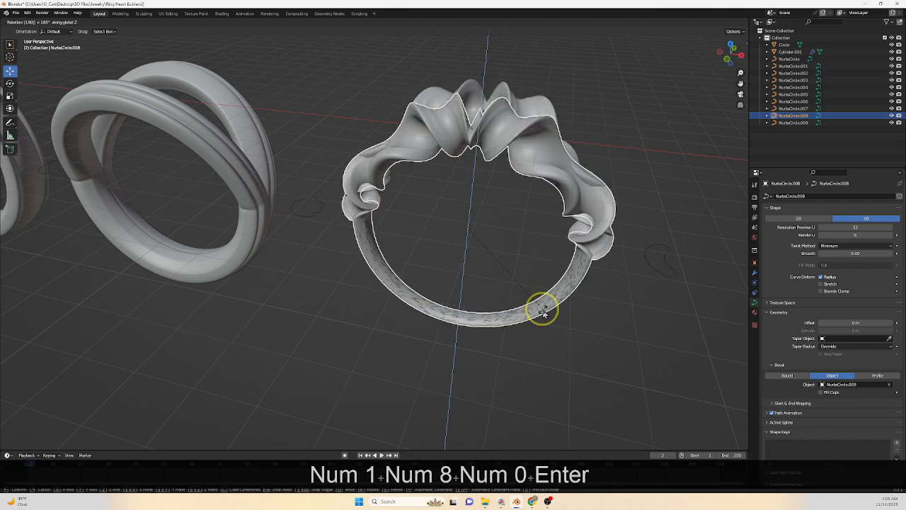
Delete the rotated copy of the twisted ring.
{"action": "left_click", "coordinate": [630, 303]}
{"action": "middle_click_drag", "start_coordinate": [630, 303], "coordinate": [468, 344]}
{"action": "left_click", "coordinate": [361, 272]}
{"action": "key", "text": "Delete"}
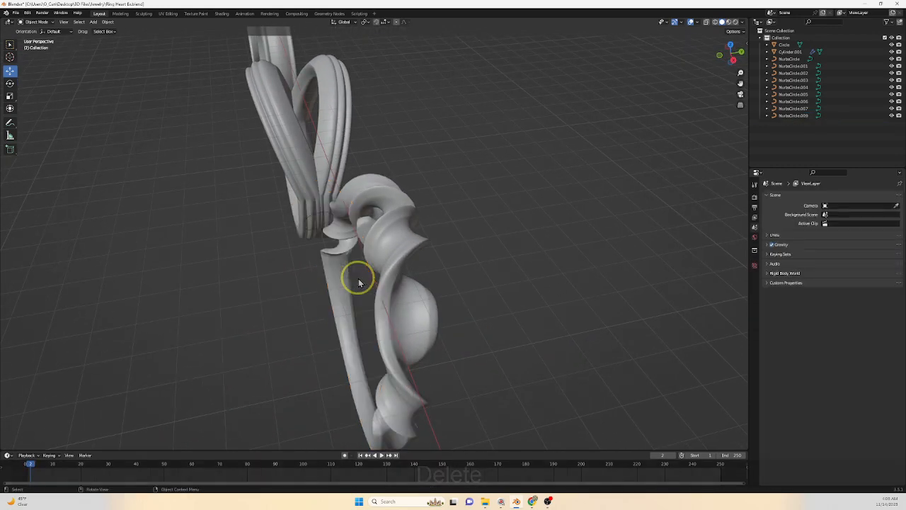
Add a Mirror modifier to the original twisted ring with only the Z axis enabled.
{"action": "left_click", "coordinate": [394, 283]}
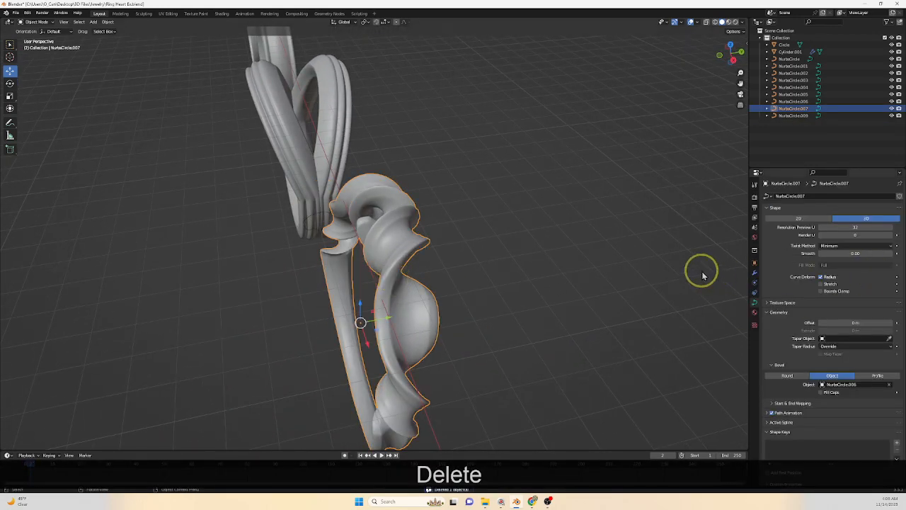
{"action": "left_click", "coordinate": [754, 274]}
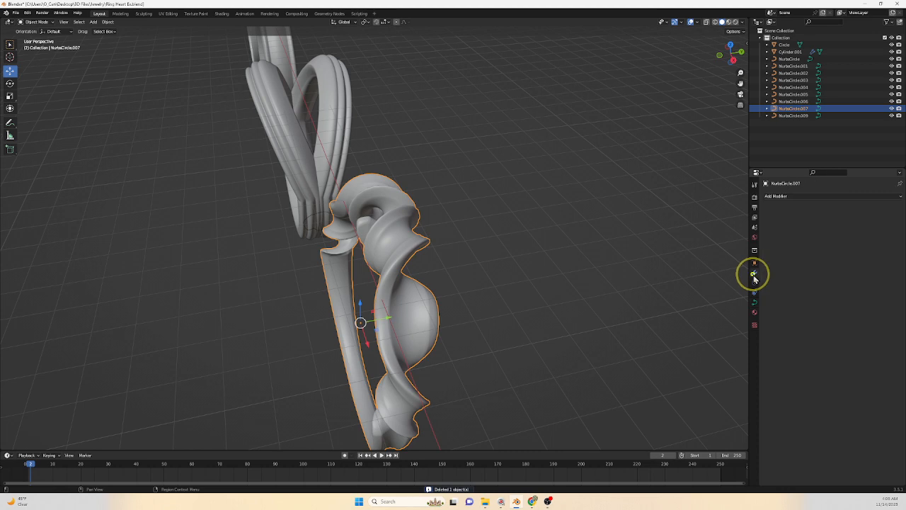
{"action": "left_click", "coordinate": [901, 200]}
{"action": "left_click", "coordinate": [793, 263]}
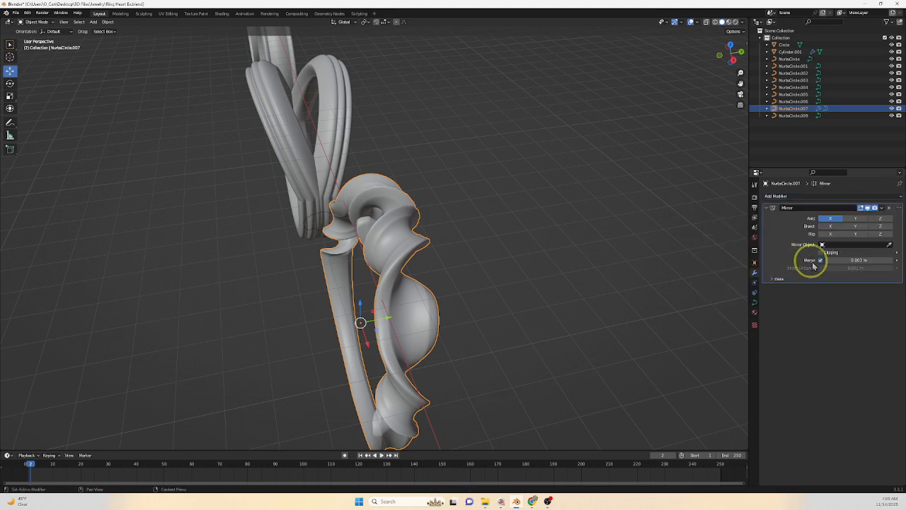
{"action": "left_click", "coordinate": [872, 220]}
{"action": "left_click", "coordinate": [856, 219]}
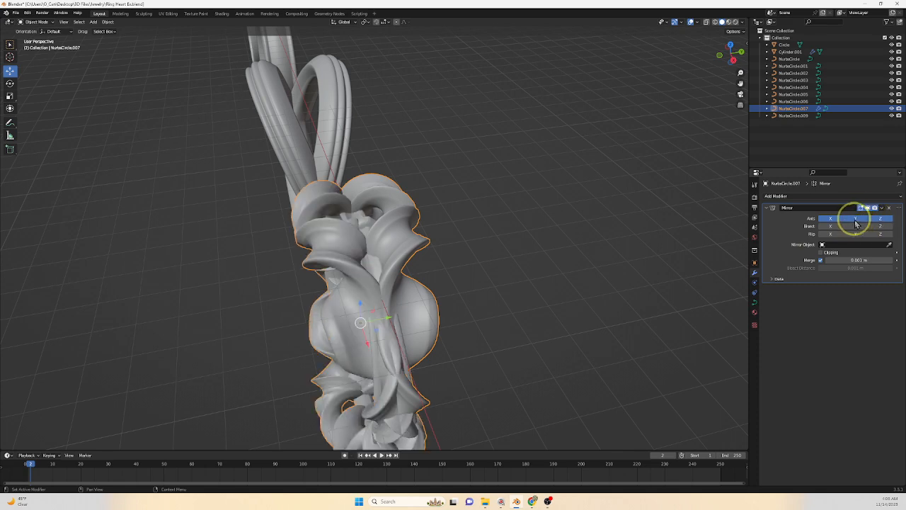
{"action": "left_click", "coordinate": [837, 220]}
{"action": "scroll", "coordinate": [510, 319], "scroll_direction": "up", "scroll_amount": 3}
{"action": "middle_click_drag", "start_coordinate": [509, 322], "coordinate": [550, 293], "text": "shift"}
{"action": "middle_click_drag", "start_coordinate": [583, 326], "coordinate": [560, 260], "text": "shift"}
{"action": "scroll", "coordinate": [523, 234], "scroll_direction": "down", "scroll_amount": 3}
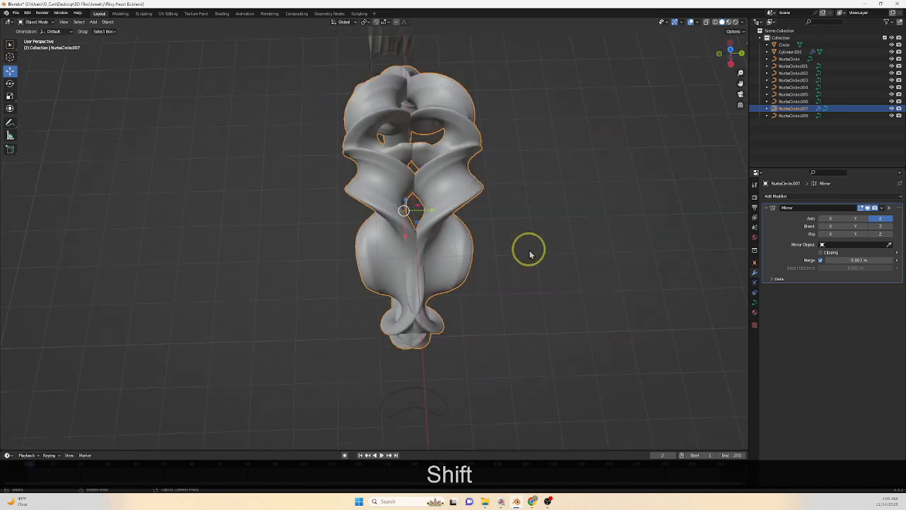
Move the twisted ring's three upper control points about 0.36 m further along positive Y.
{"action": "key", "text": "Tab"}
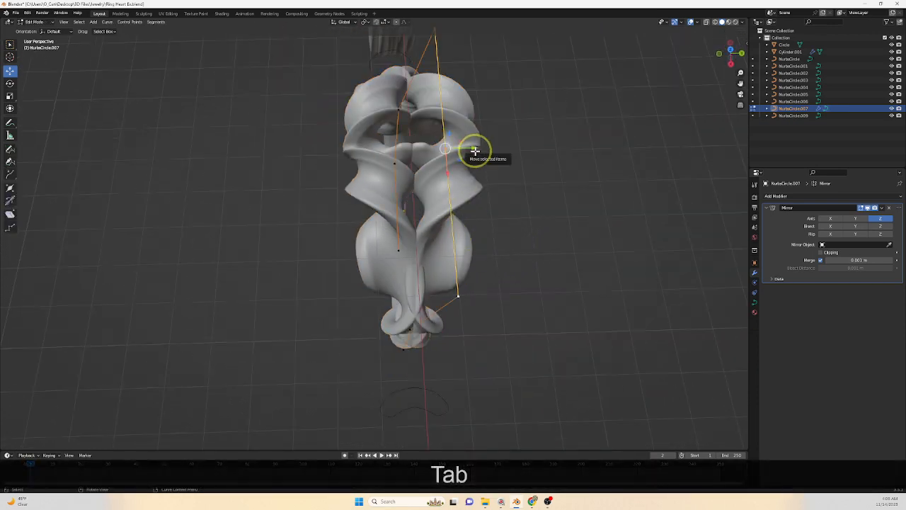
{"action": "key", "text": "g"}
{"action": "key", "text": "y"}
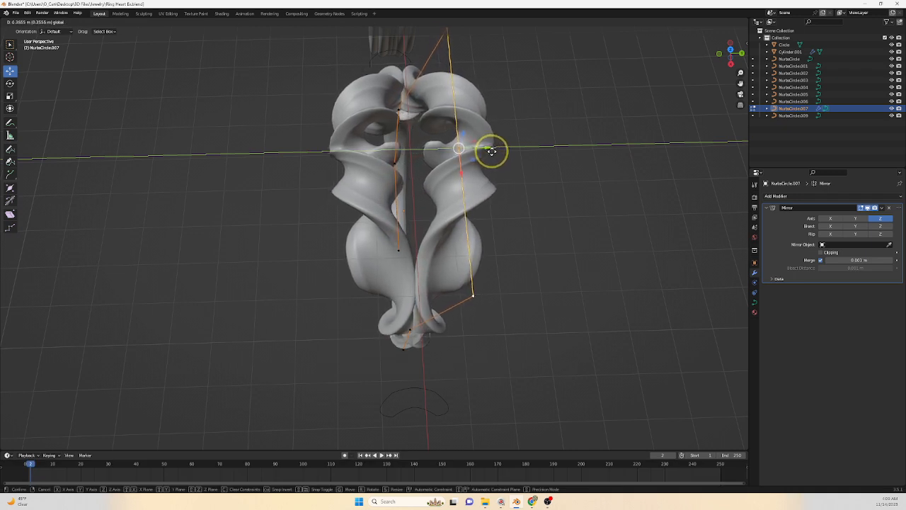
{"action": "left_click", "coordinate": [491, 148]}
Move only the middle upper control point about 0.52 m back along negative Y.
{"action": "left_click", "coordinate": [456, 148]}
{"action": "key", "text": "g"}
{"action": "key", "text": "y"}
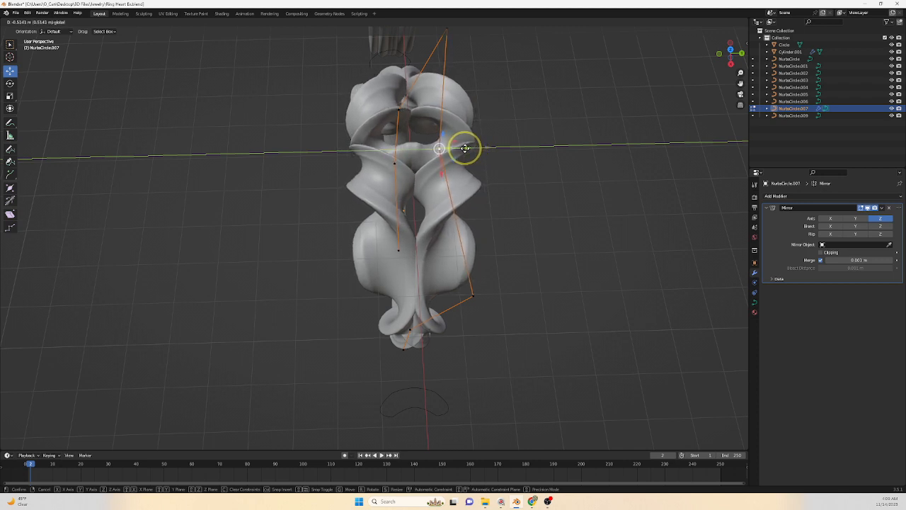
{"action": "left_click", "coordinate": [464, 148]}
Move the ring's side control points, where the spirals meet the plain band, about 0.1 m along positive Y, and finish editing the curve.
{"action": "middle_click_drag", "start_coordinate": [445, 243], "coordinate": [436, 277]}
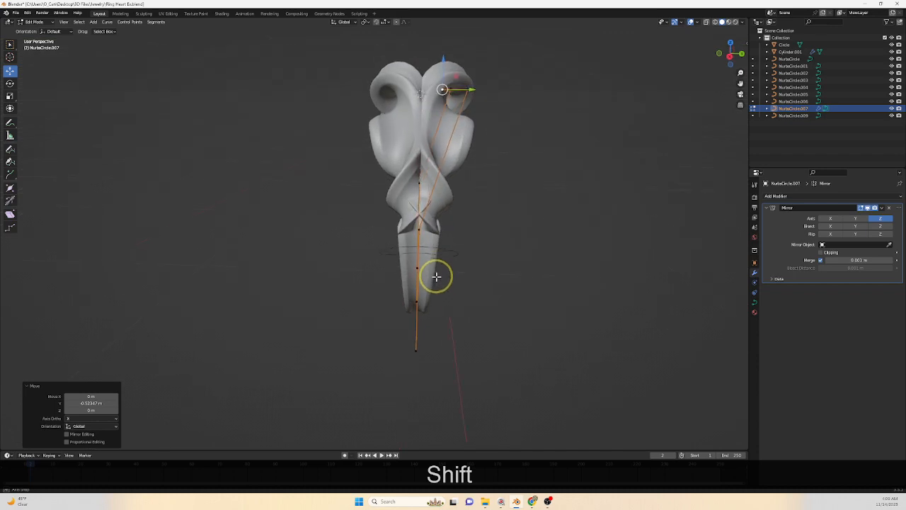
{"action": "mouse_move", "coordinate": [423, 233]}
{"action": "middle_mouse_down"}
{"action": "mouse_move", "coordinate": [449, 245]}
{"action": "mouse_move", "coordinate": [399, 186]}
{"action": "mouse_move", "coordinate": [407, 182]}
{"action": "mouse_move", "coordinate": [510, 234]}
{"action": "mouse_move", "coordinate": [520, 267]}
{"action": "mouse_move", "coordinate": [481, 306]}
{"action": "mouse_move", "coordinate": [426, 248]}
{"action": "middle_mouse_up"}
{"action": "left_click_drag", "start_coordinate": [421, 241], "coordinate": [431, 245]}
{"action": "scroll", "coordinate": [429, 248], "scroll_direction": "down", "scroll_amount": 3}
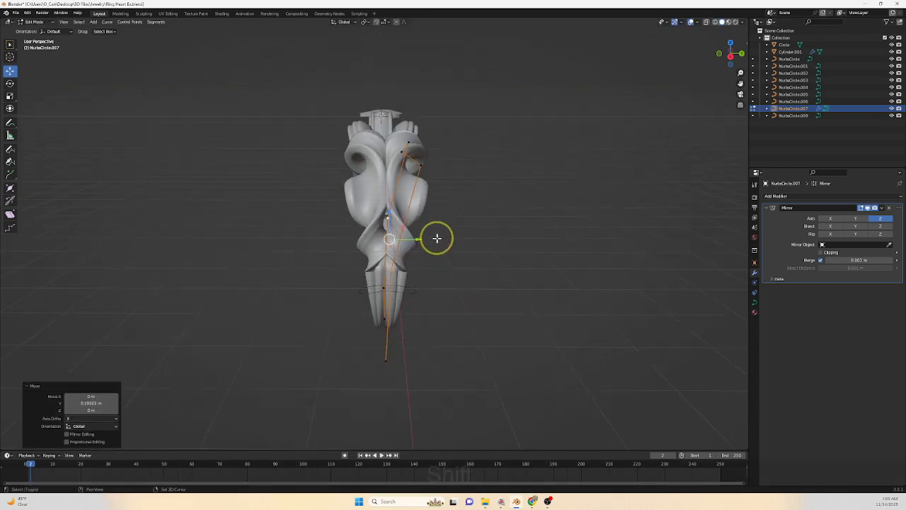
{"action": "middle_click_drag", "start_coordinate": [437, 239], "coordinate": [520, 362]}
{"action": "key", "text": "Tab"}
{"action": "scroll", "coordinate": [544, 320], "scroll_direction": "up", "scroll_amount": 3}
{"action": "middle_click_drag", "start_coordinate": [520, 362], "coordinate": [477, 212]}
{"action": "middle_click_drag", "start_coordinate": [546, 303], "coordinate": [417, 272]}
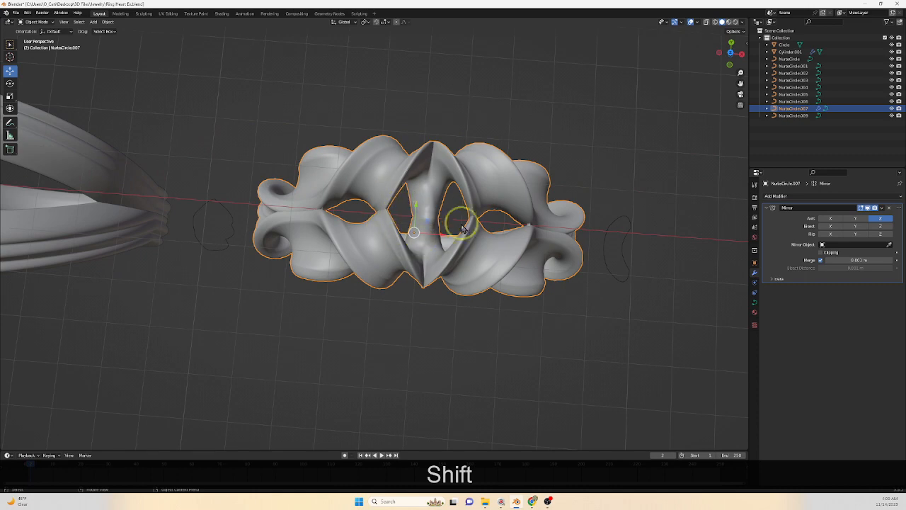
{"action": "middle_click_drag", "start_coordinate": [462, 228], "coordinate": [443, 344]}
{"action": "left_click", "coordinate": [483, 333]}
{"action": "scroll", "coordinate": [460, 334], "scroll_direction": "down", "scroll_amount": 5}
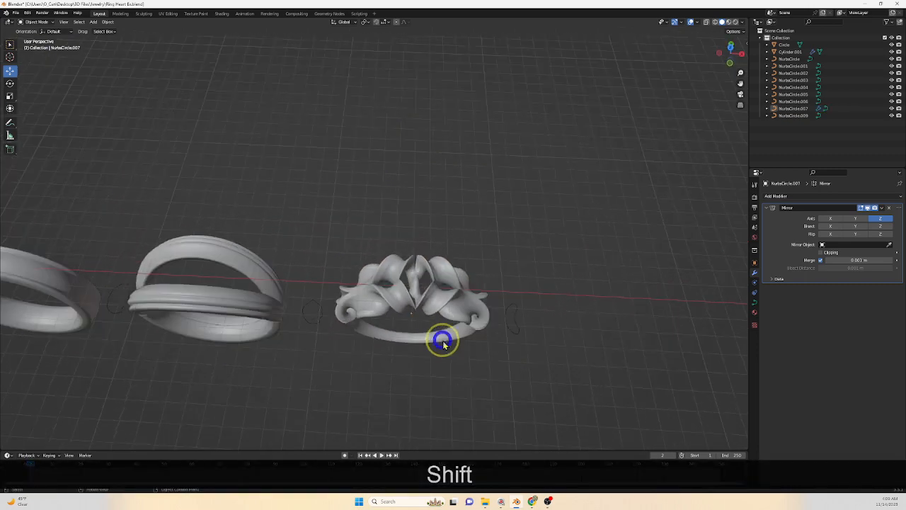
Add a cube mesh and move it about 35 m along X to the centre of the mirrored twisted ring.
{"action": "left_click", "coordinate": [96, 24]}
{"action": "mouse_move", "coordinate": [129, 33]}
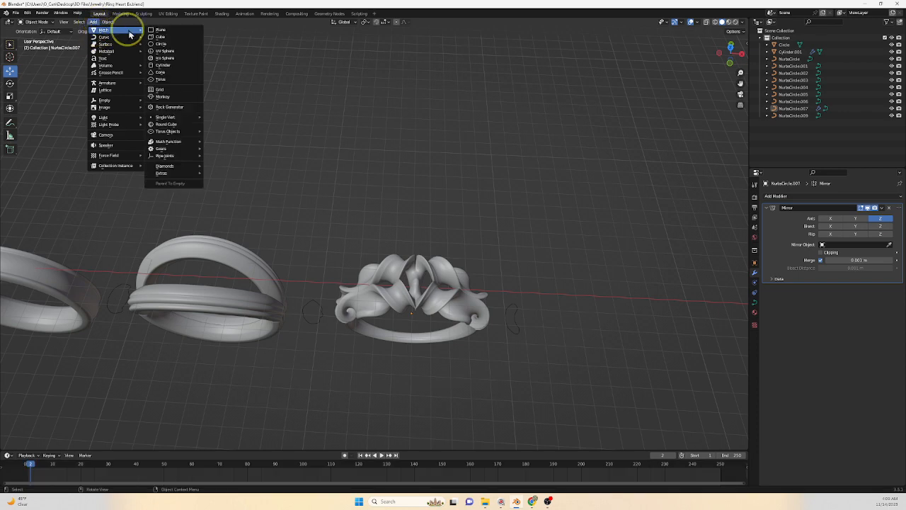
{"action": "left_click", "coordinate": [168, 38]}
{"action": "scroll", "coordinate": [180, 278], "scroll_direction": "down", "scroll_amount": 4}
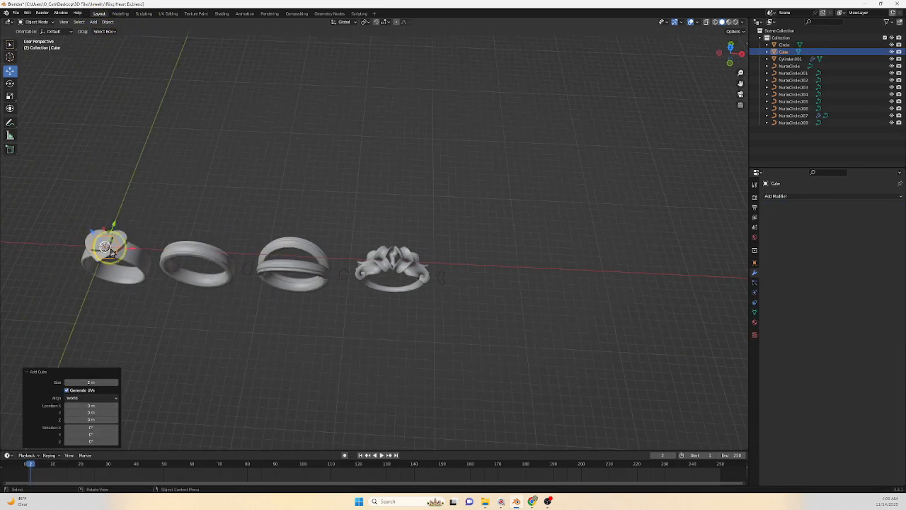
{"action": "key", "text": "g"}
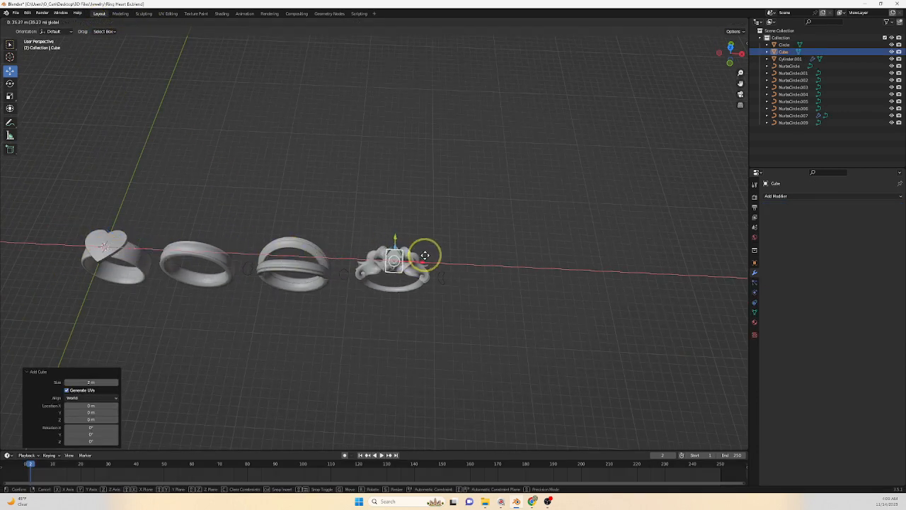
{"action": "left_click", "coordinate": [426, 255]}
Raise the cube about 3.1 m along Z so it sits above the ring's crown.
{"action": "scroll", "coordinate": [486, 307], "scroll_direction": "up", "scroll_amount": 6}
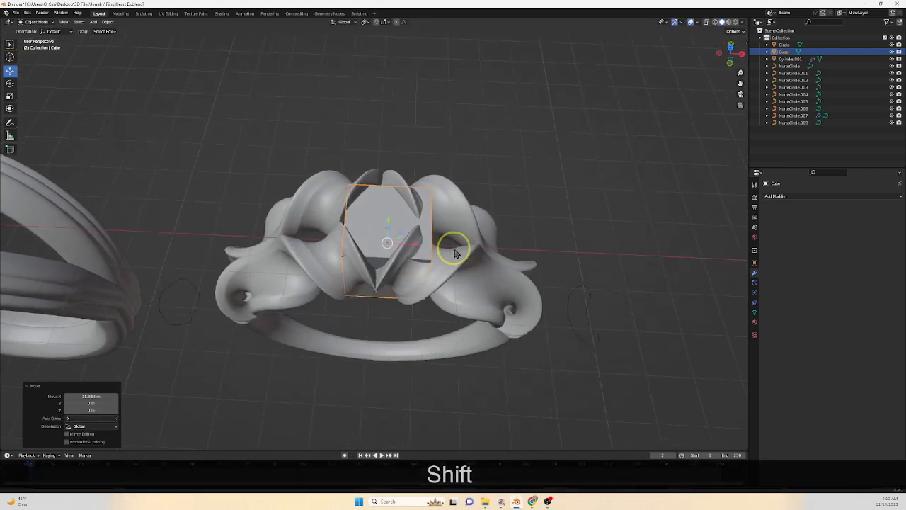
{"action": "middle_click_drag", "start_coordinate": [364, 249], "coordinate": [380, 243]}
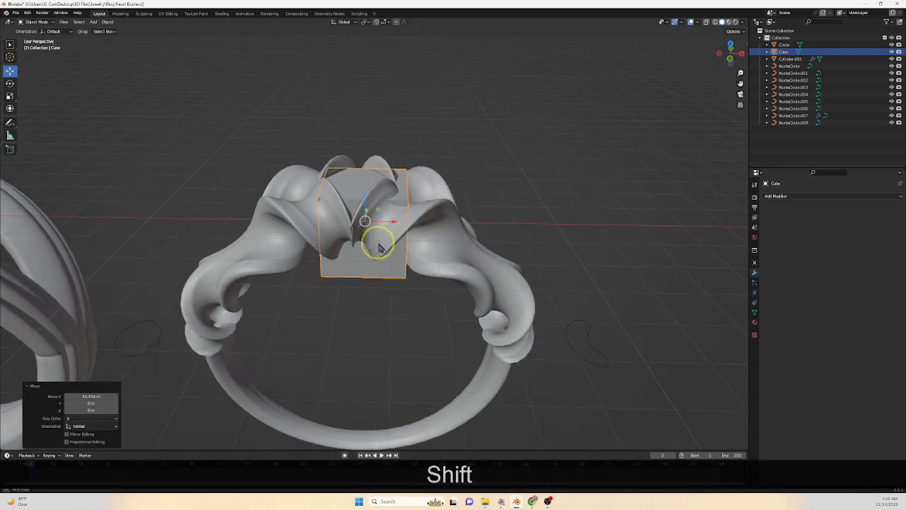
{"action": "key", "text": "g"}
{"action": "key", "text": "z"}
{"action": "left_click", "coordinate": [352, 63]}
{"action": "scroll", "coordinate": [390, 133], "scroll_direction": "down", "scroll_amount": 3}
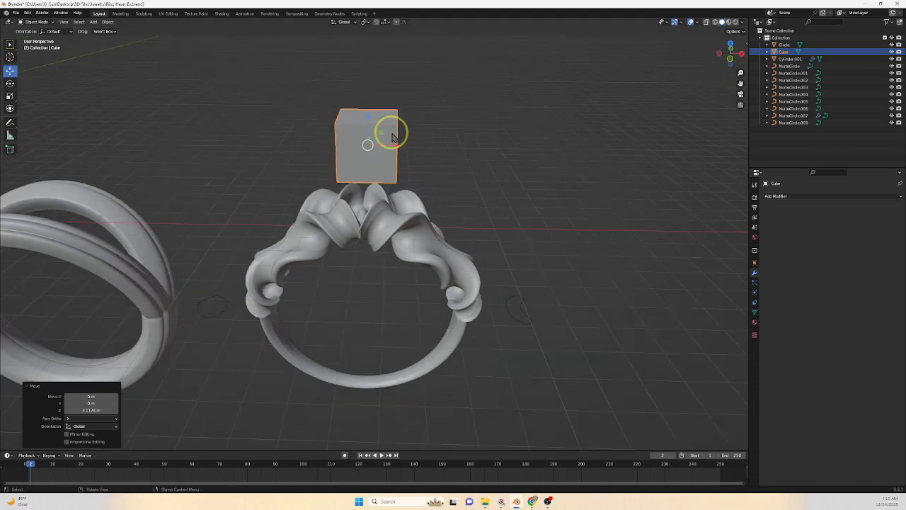
Add two centred loop cuts to the cube, one vertical and one horizontal across its front face.
{"action": "middle_click_drag", "start_coordinate": [390, 133], "coordinate": [421, 276], "text": "shift"}
{"action": "scroll", "coordinate": [467, 290], "scroll_direction": "up", "scroll_amount": 3}
{"action": "key", "text": "Tab"}
{"action": "middle_click_drag", "start_coordinate": [473, 306], "coordinate": [473, 270]}
{"action": "left_click", "coordinate": [386, 180]}
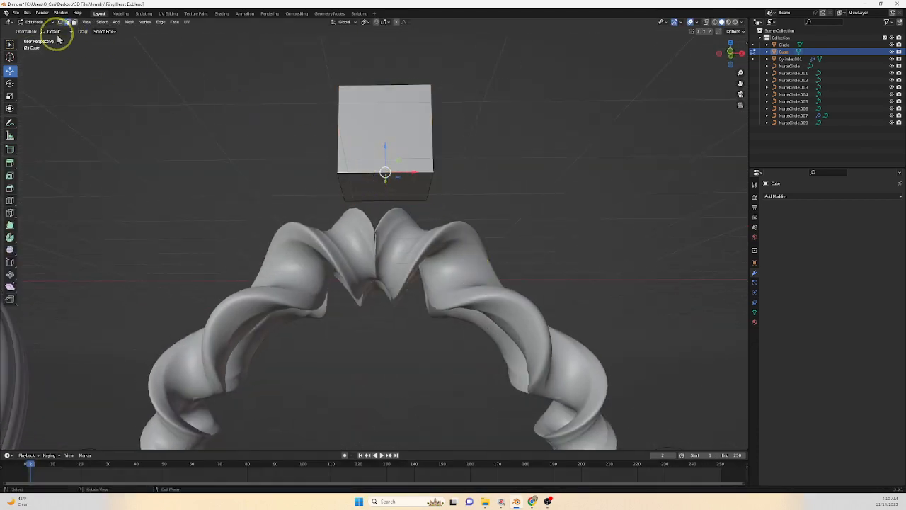
{"action": "left_click", "coordinate": [10, 202]}
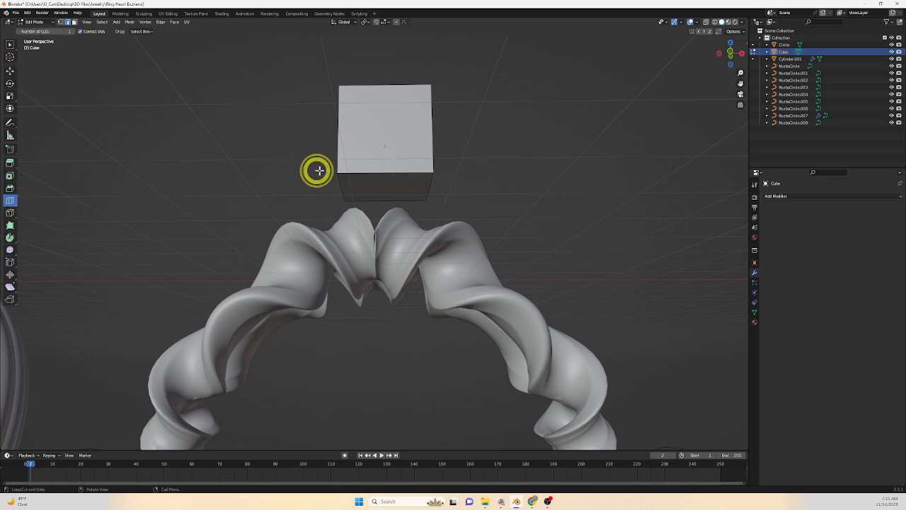
{"action": "left_click", "coordinate": [370, 172]}
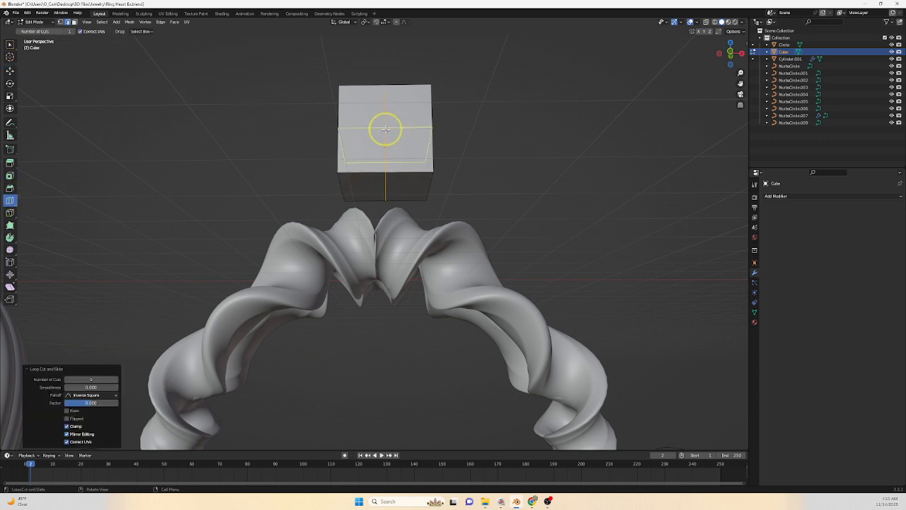
{"action": "left_click", "coordinate": [352, 196]}
Select the two halves of the cube's bottom face.
{"action": "left_click", "coordinate": [74, 22]}
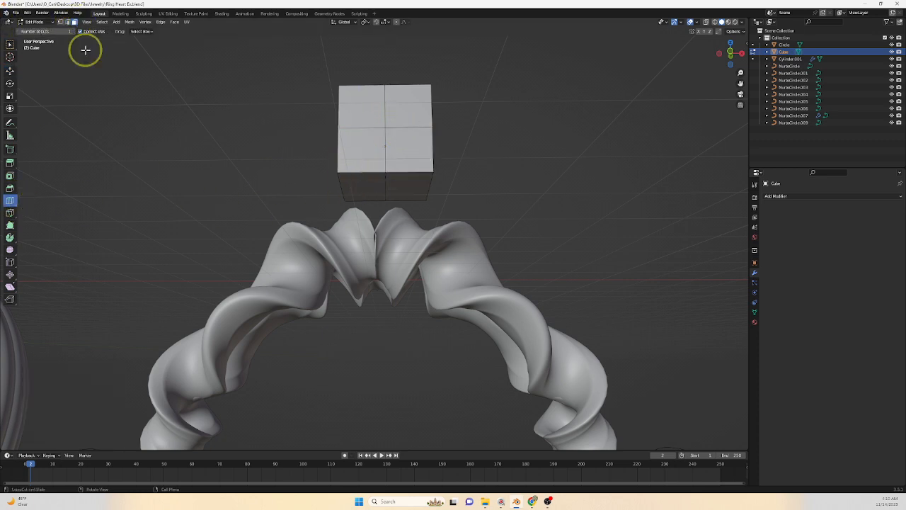
{"action": "left_click", "coordinate": [11, 46]}
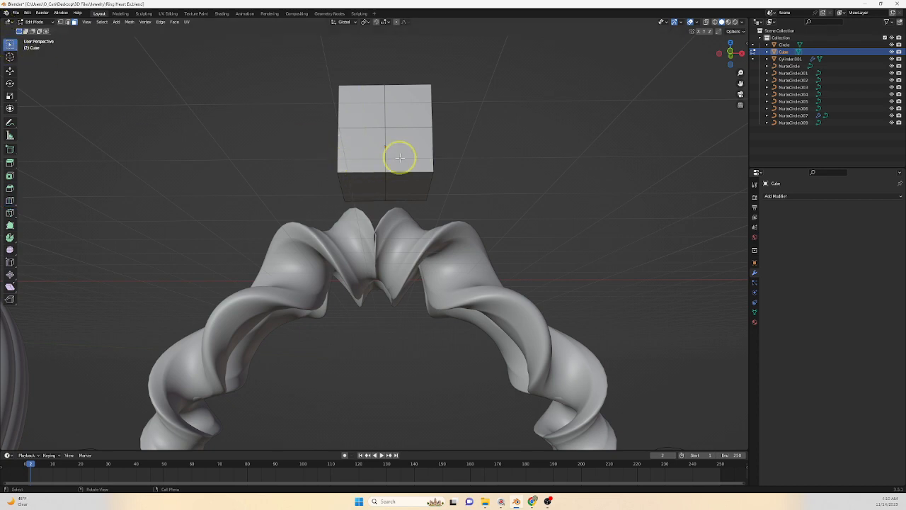
{"action": "left_click", "coordinate": [378, 181]}
{"action": "left_click", "coordinate": [416, 185], "text": "shift"}
{"action": "middle_click_drag", "start_coordinate": [452, 187], "coordinate": [404, 190]}
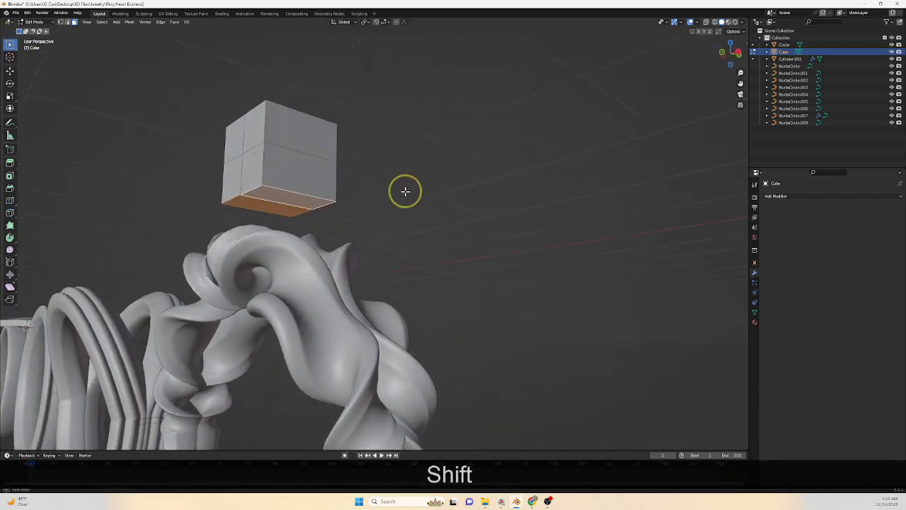
Add a third centred loop cut to the cube, running vertically down the middle of its undivided side face.
{"action": "left_click", "coordinate": [9, 201]}
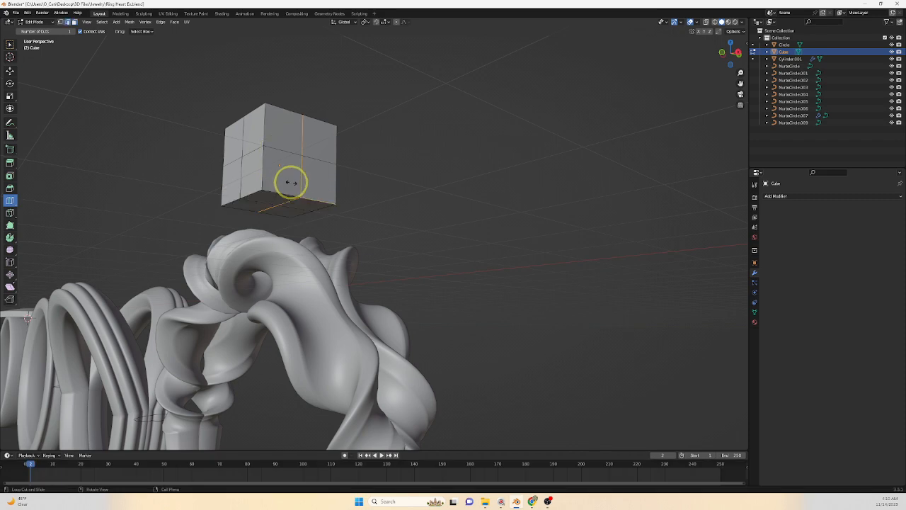
{"action": "left_click", "coordinate": [291, 182]}
{"action": "left_click", "coordinate": [10, 46]}
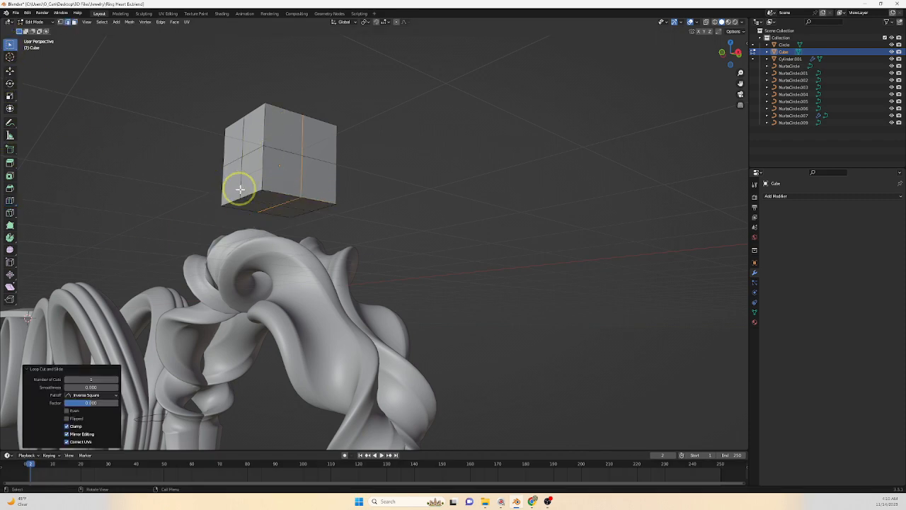
Select the four faces on the cube's underside and scale them uniformly to 0.135 to form the gem's point.
{"action": "left_click", "coordinate": [269, 198]}
{"action": "left_click", "coordinate": [249, 203], "text": "shift"}
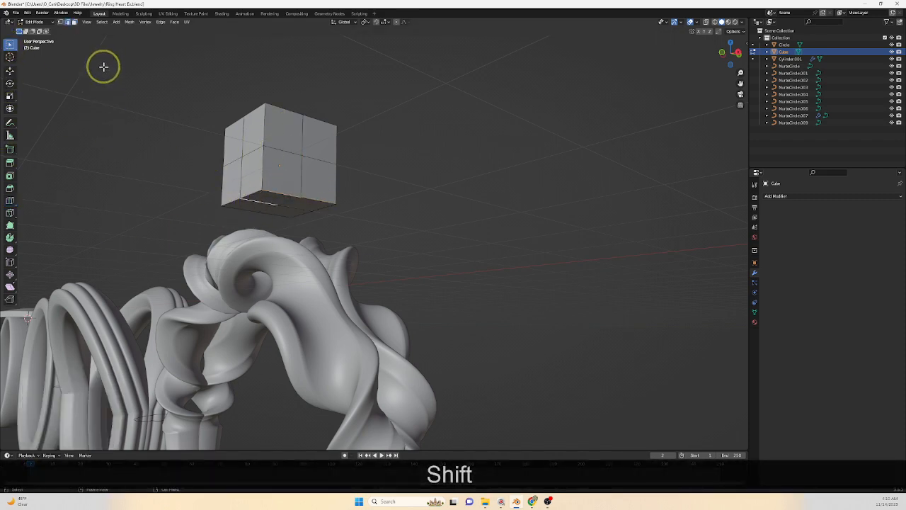
{"action": "left_click", "coordinate": [247, 203], "text": "shift"}
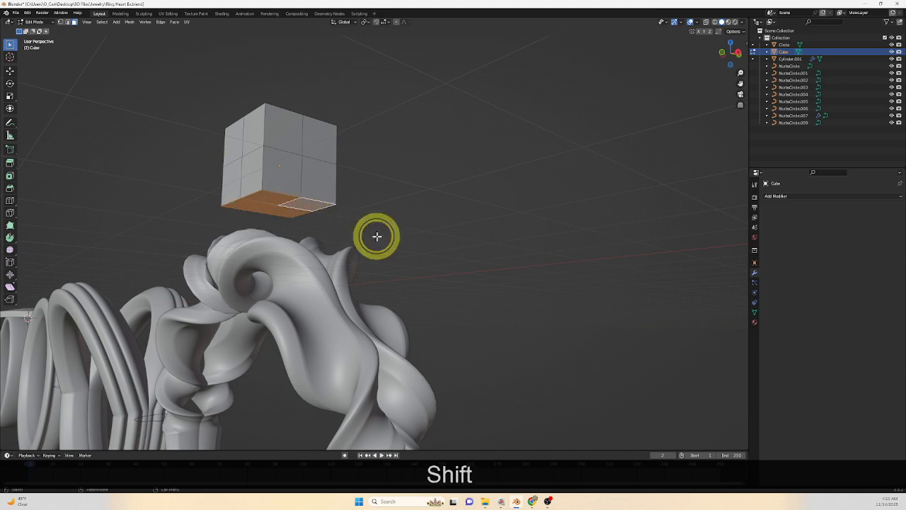
{"action": "middle_click_drag", "start_coordinate": [376, 235], "coordinate": [411, 243]}
{"action": "key", "text": "s"}
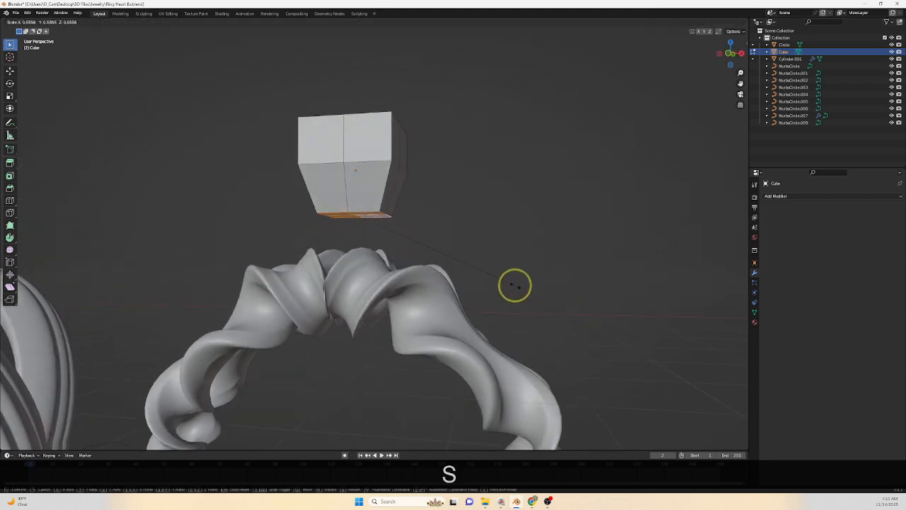
{"action": "left_click", "coordinate": [385, 230]}
Select the cube's four top faces and lower them about 0.82 m along Z, leaving a thin rim above the tapered base.
{"action": "middle_click_drag", "start_coordinate": [385, 232], "coordinate": [324, 215]}
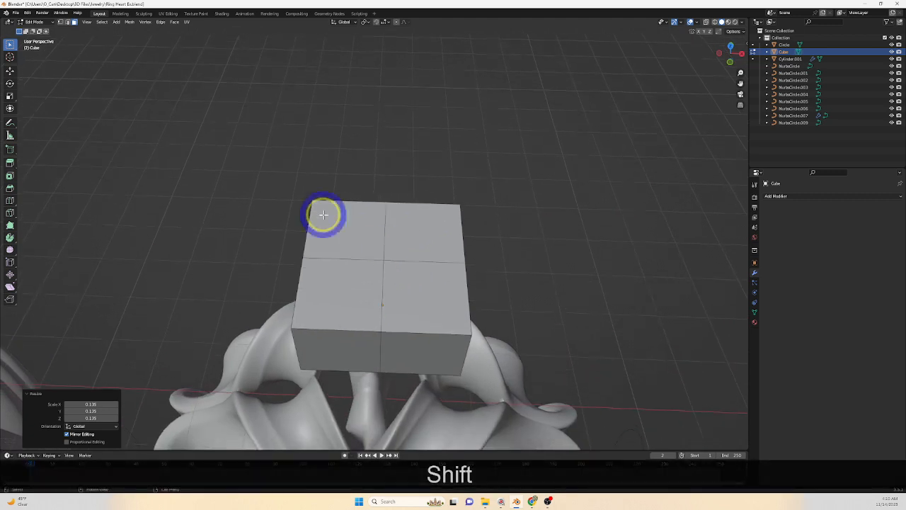
{"action": "left_click", "coordinate": [354, 233], "text": "shift"}
{"action": "left_click", "coordinate": [404, 240], "text": "shift"}
{"action": "left_click", "coordinate": [370, 294], "text": "shift"}
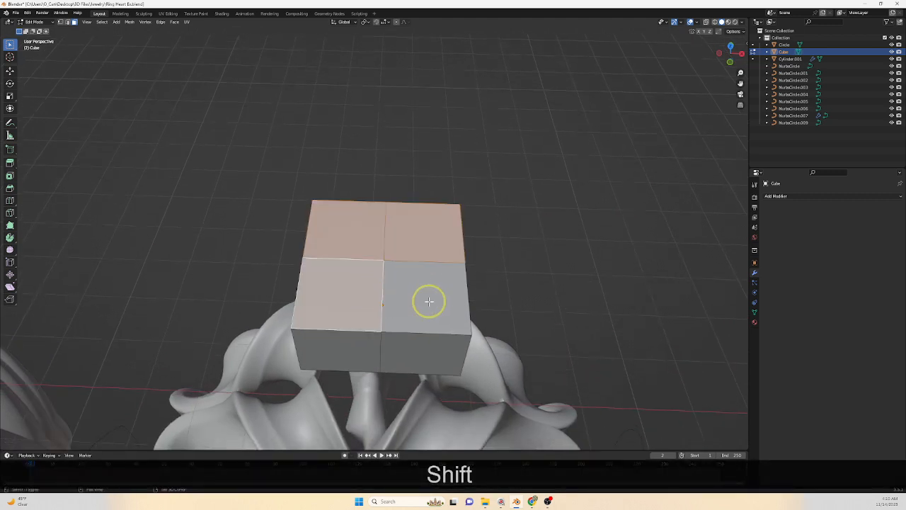
{"action": "left_click", "coordinate": [430, 306], "text": "shift"}
{"action": "middle_click_drag", "start_coordinate": [432, 320], "coordinate": [492, 296]}
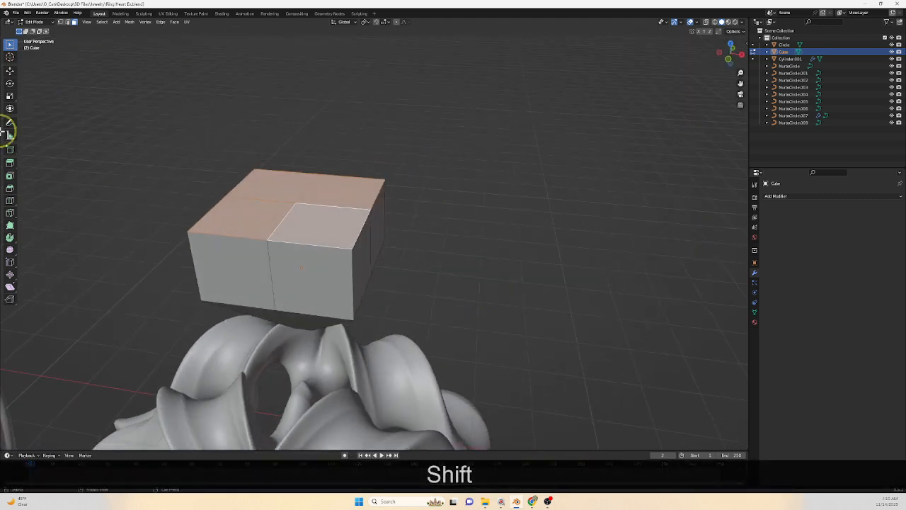
{"action": "left_click", "coordinate": [10, 70]}
{"action": "left_click_drag", "start_coordinate": [298, 183], "coordinate": [307, 235]}
{"action": "middle_click_drag", "start_coordinate": [334, 304], "coordinate": [341, 302]}
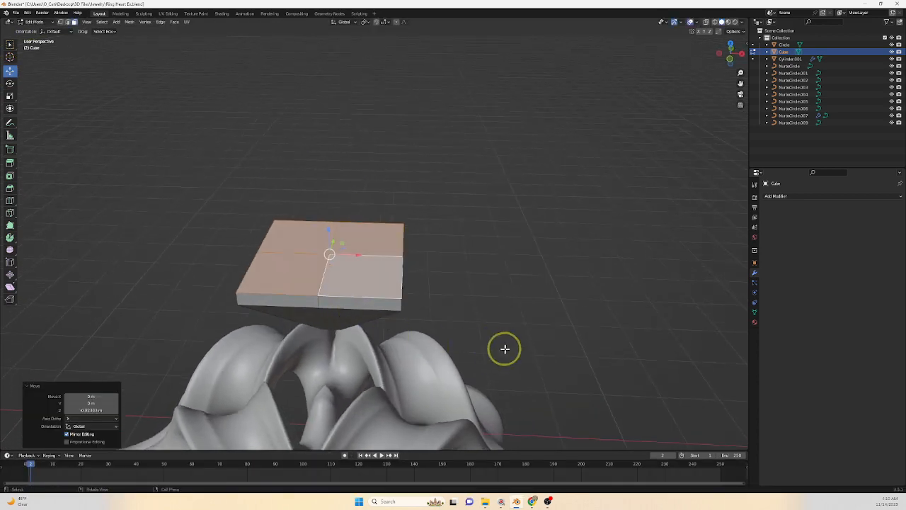
Inset the top faces about 0.5 m, raise them about 0.21 m along Z for a bevelled crown, and return to Object Mode.
{"action": "key", "text": "i"}
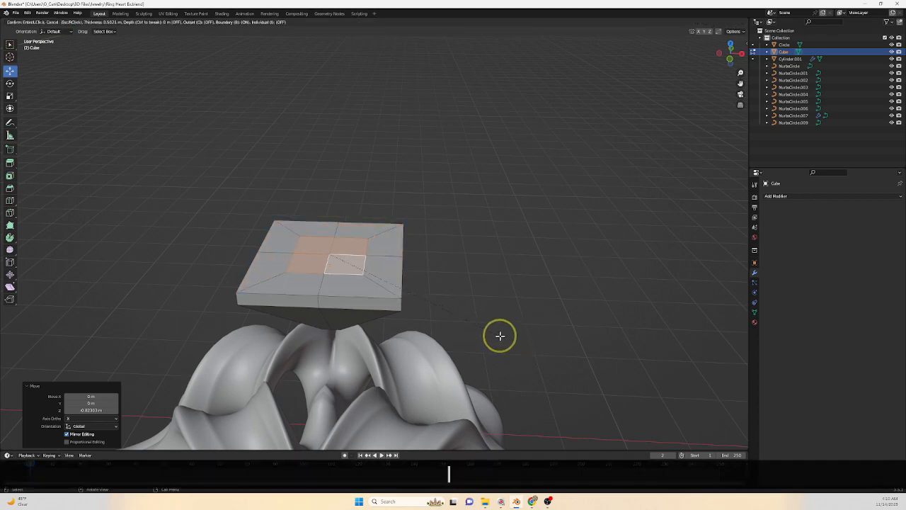
{"action": "left_click", "coordinate": [500, 336]}
{"action": "left_click_drag", "start_coordinate": [327, 233], "coordinate": [327, 206]}
{"action": "scroll", "coordinate": [350, 265], "scroll_direction": "down", "scroll_amount": 4}
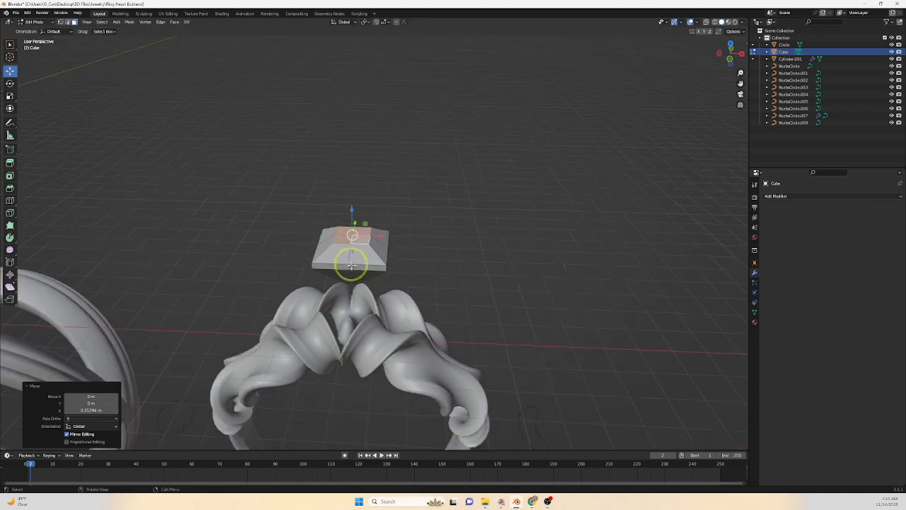
{"action": "middle_click_drag", "start_coordinate": [363, 306], "coordinate": [388, 298], "text": "shift"}
{"action": "key", "text": "Tab"}
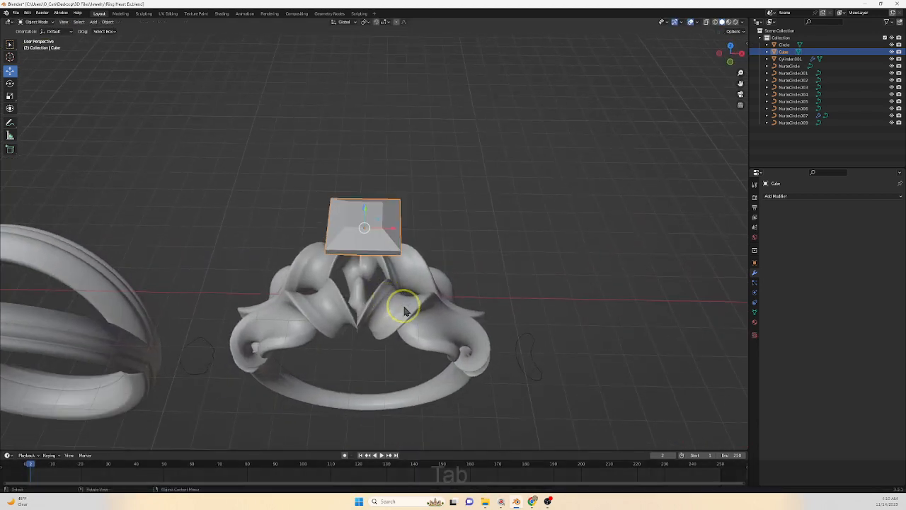
Rotate the gem 45° about the Z axis.
{"action": "key", "text": "r"}
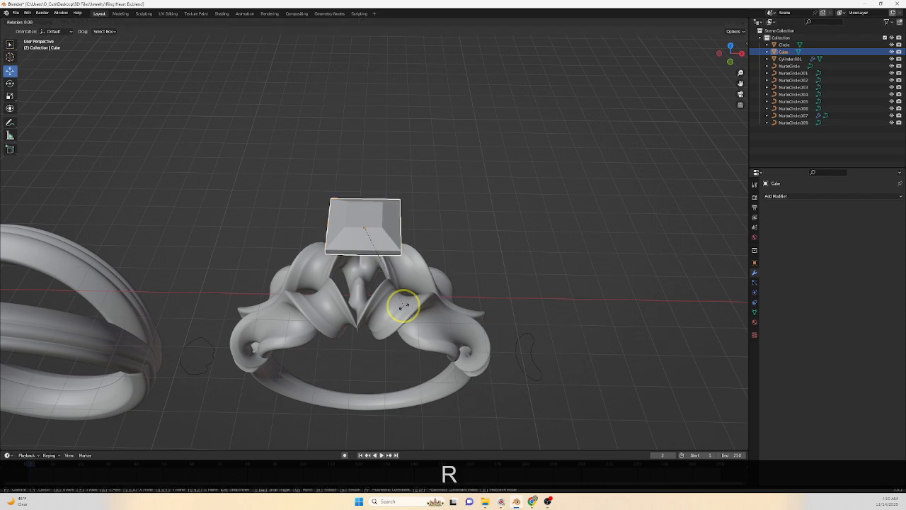
{"action": "key", "text": "z"}
{"action": "key", "text": "KP_4"}
{"action": "key", "text": "KP_5"}
{"action": "key", "text": "Return"}
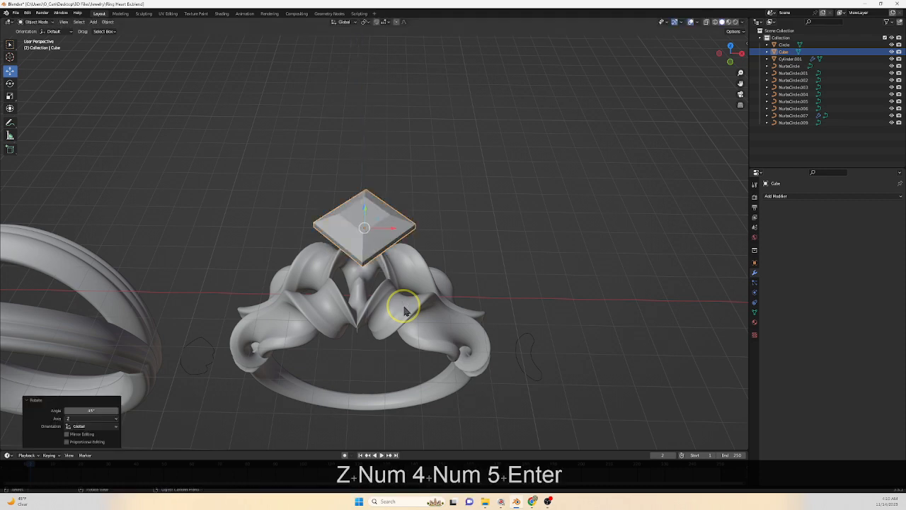
Scale the gem to about 0.77 along the global X axis.
{"action": "scroll", "coordinate": [416, 316], "scroll_direction": "up", "scroll_amount": 5}
{"action": "middle_click_drag", "start_coordinate": [469, 330], "coordinate": [487, 318], "text": "shift"}
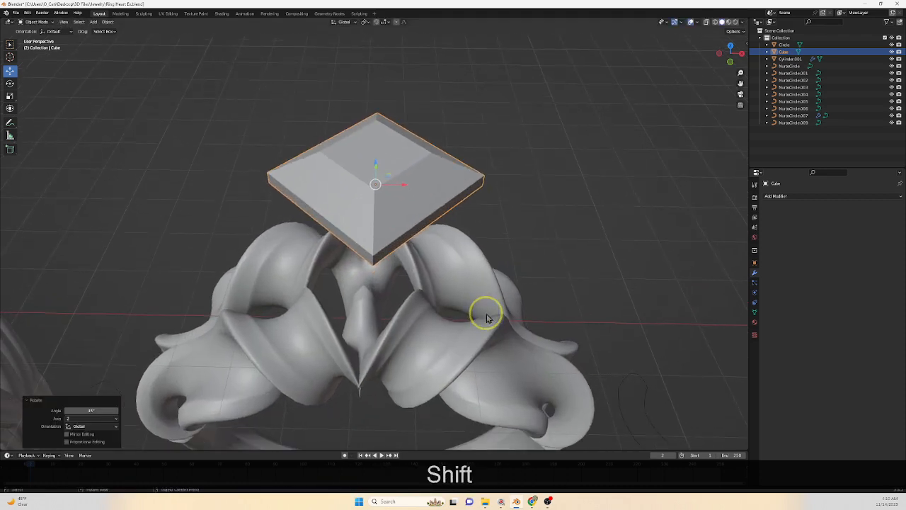
{"action": "middle_click_drag", "start_coordinate": [590, 327], "coordinate": [575, 331]}
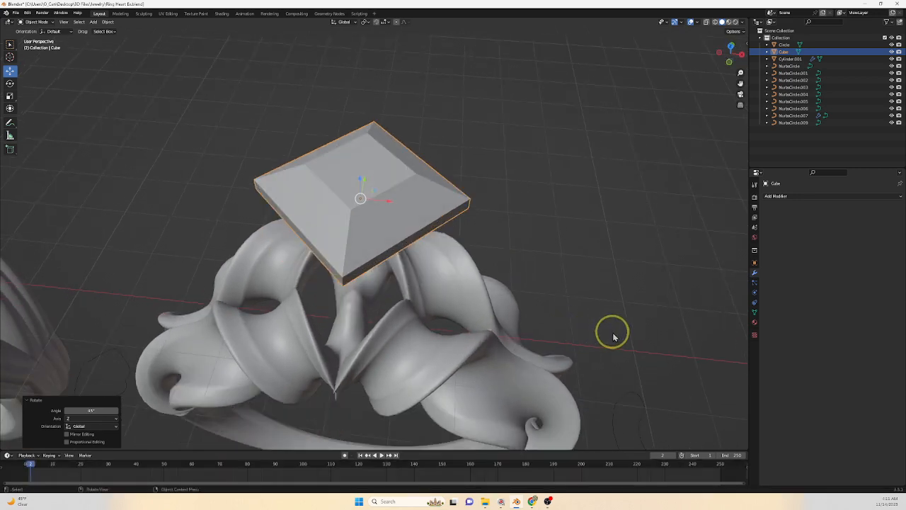
{"action": "key", "text": "s"}
{"action": "key", "text": "x"}
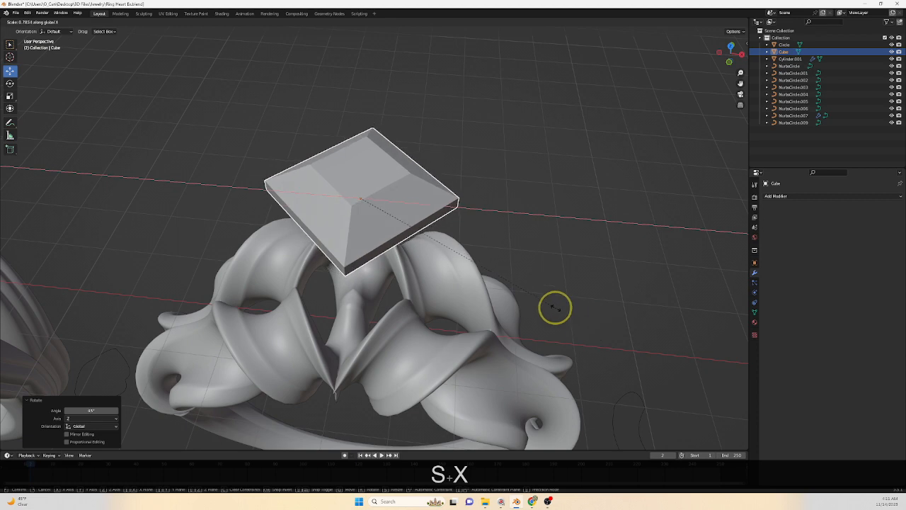
{"action": "left_click", "coordinate": [551, 305]}
View the gem from above and apply all of its transforms.
{"action": "scroll", "coordinate": [548, 301], "scroll_direction": "down", "scroll_amount": 3}
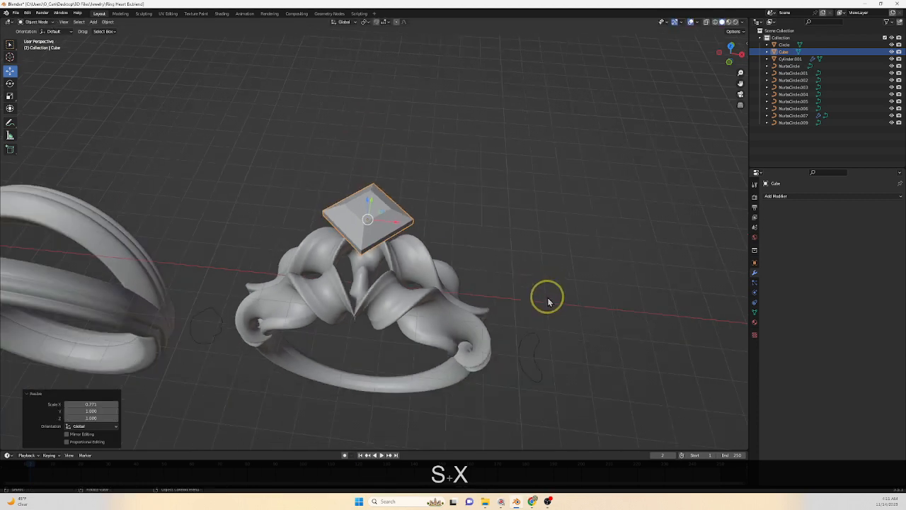
{"action": "left_click", "coordinate": [725, 47]}
{"action": "scroll", "coordinate": [487, 328], "scroll_direction": "up", "scroll_amount": 2}
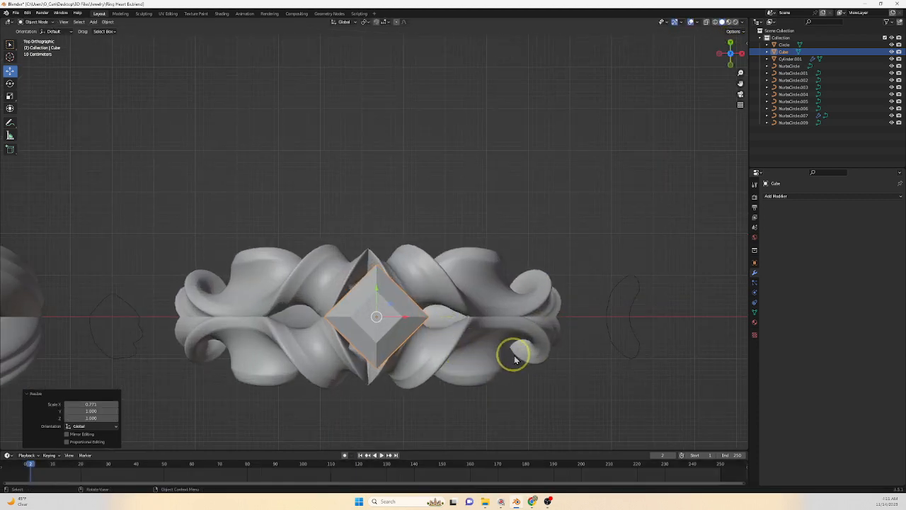
{"action": "key", "text": "ctrl+a"}
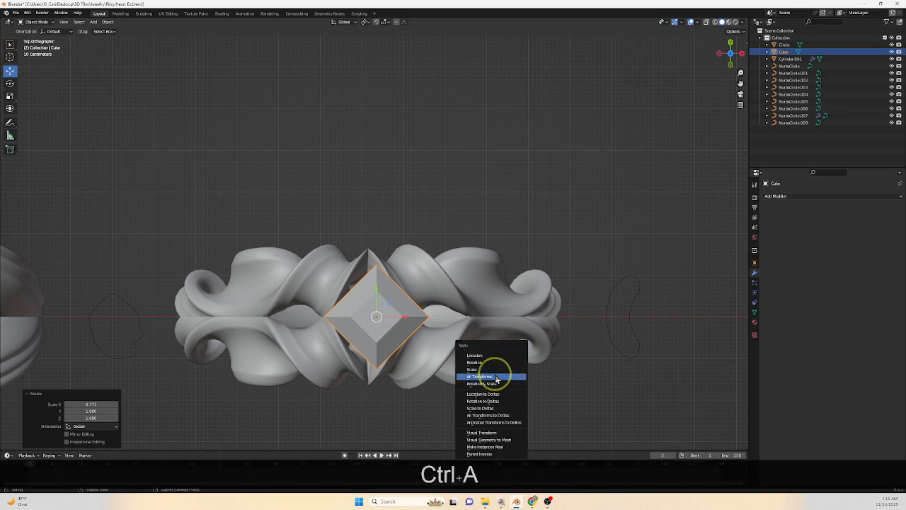
{"action": "left_click", "coordinate": [496, 379]}
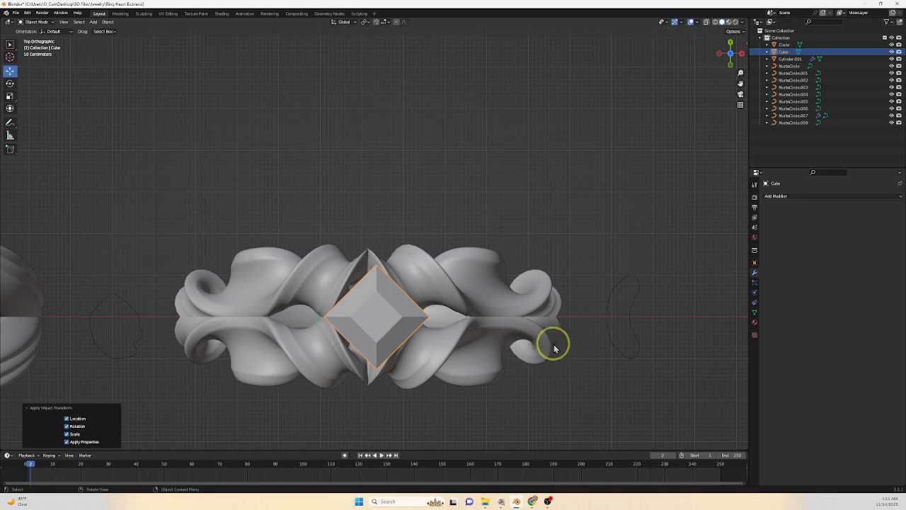
Scale the gem to about 0.99 along its local X axis.
{"action": "key", "text": "s"}
{"action": "key", "text": "x"}
{"action": "key", "text": "x"}
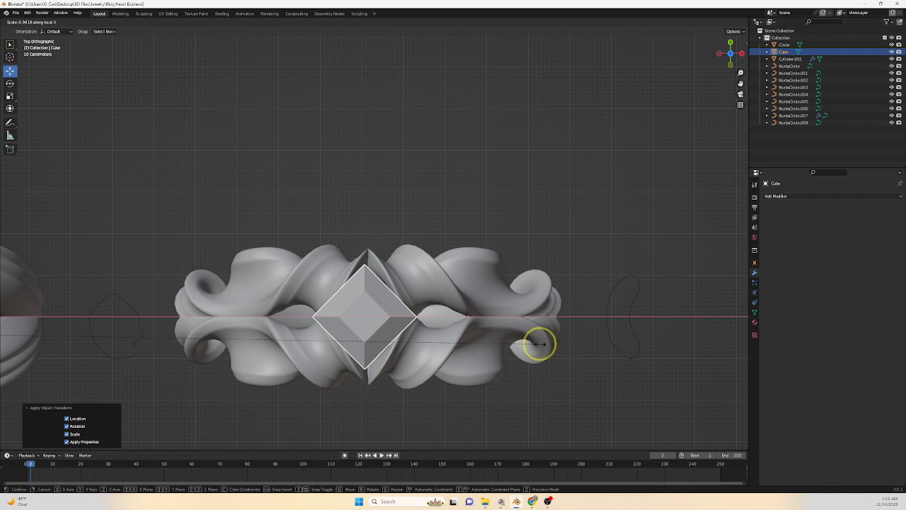
{"action": "left_click", "coordinate": [539, 344]}
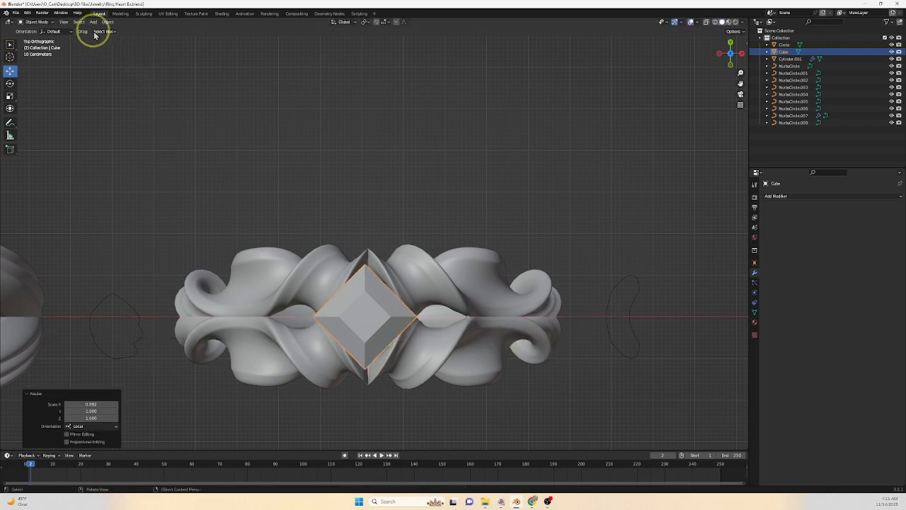
Set the gem's origin to its surface centre of mass and narrow it to about 0.67 along global X.
{"action": "left_click", "coordinate": [108, 23]}
{"action": "mouse_move", "coordinate": [120, 37]}
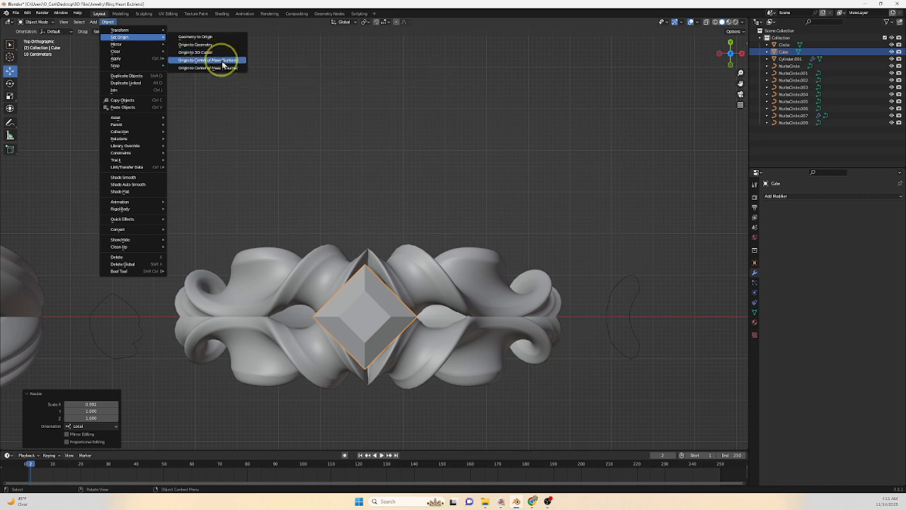
{"action": "left_click", "coordinate": [223, 61]}
{"action": "key", "text": "s"}
{"action": "key", "text": "x"}
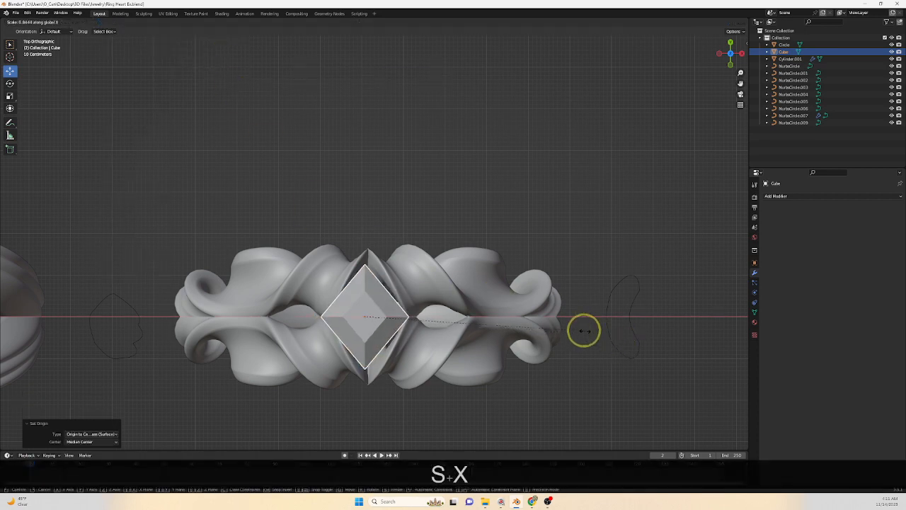
{"action": "left_click", "coordinate": [539, 318]}
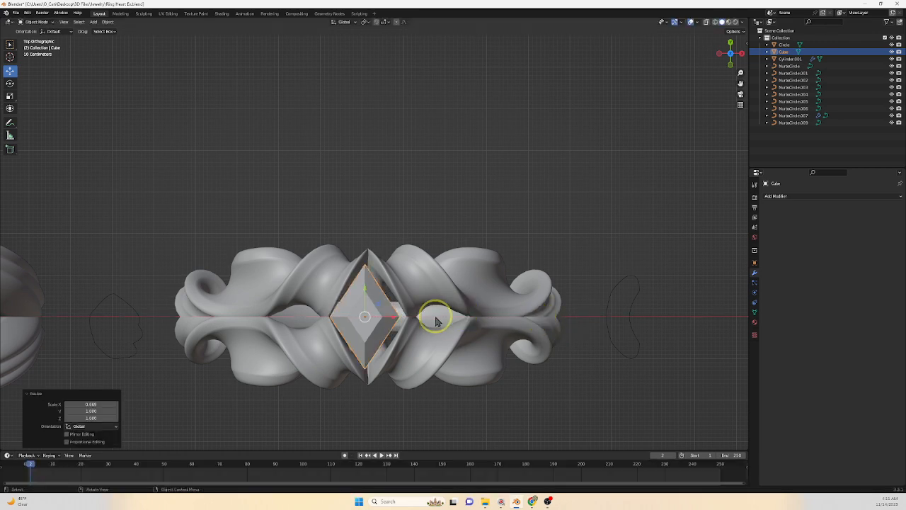
Shift the gem about 0.07 m along X to centre it between the twists, and enlarge it uniformly to about 1.08.
{"action": "key", "text": "g"}
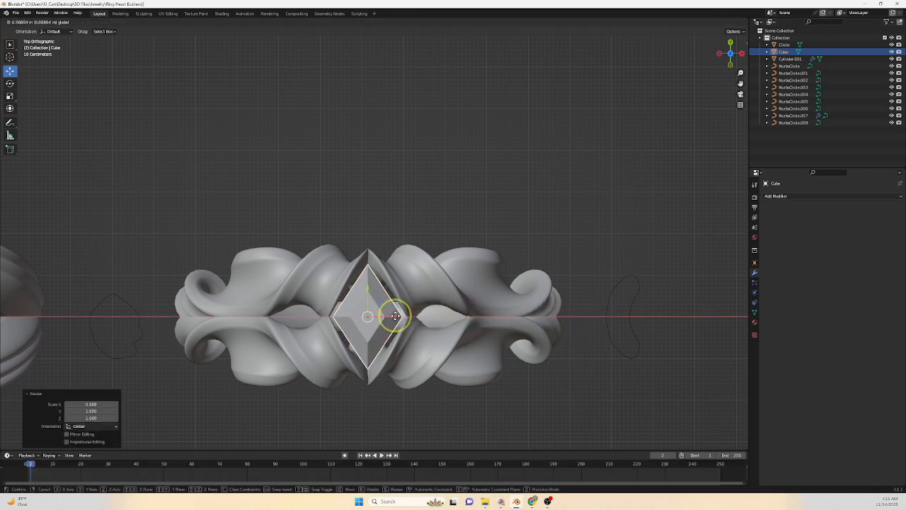
{"action": "left_click", "coordinate": [395, 316]}
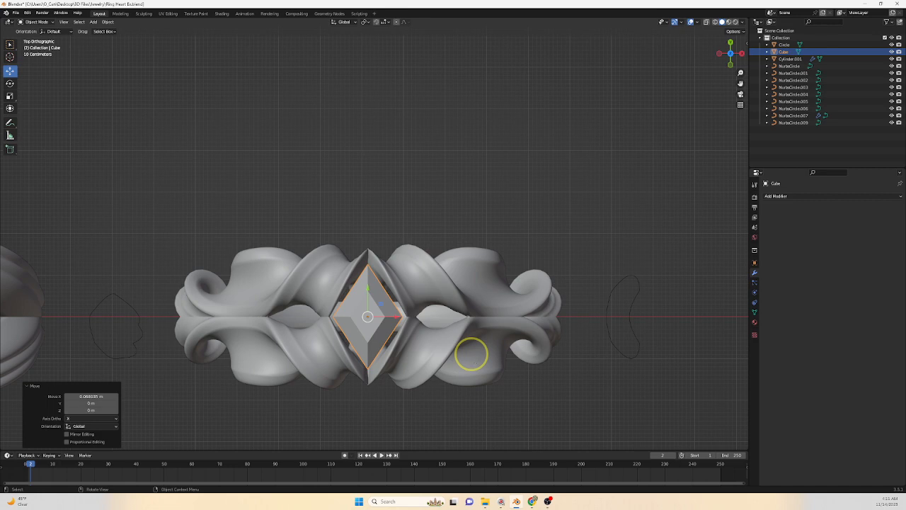
{"action": "key", "text": "s"}
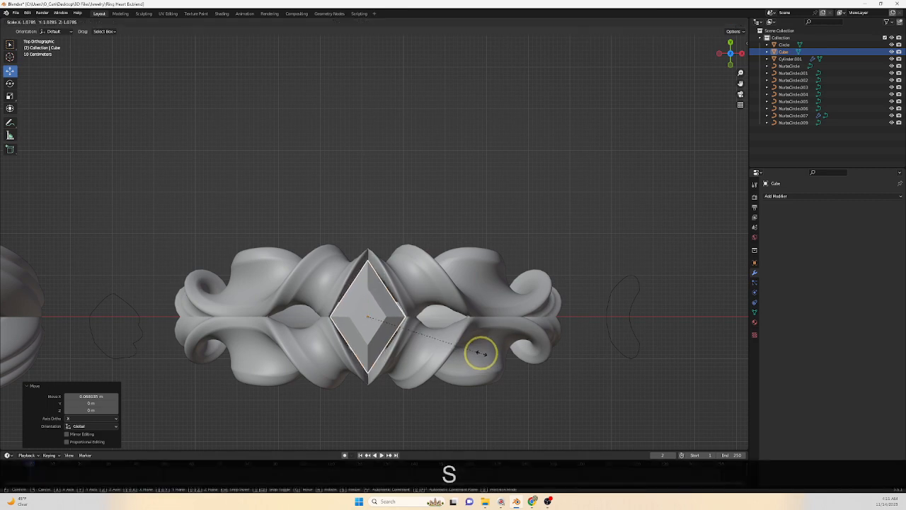
{"action": "left_click", "coordinate": [480, 352]}
Lower the gem about 2.03 m along Z into the ring's crown and scale it uniformly to 1.082.
{"action": "middle_click_drag", "start_coordinate": [479, 350], "coordinate": [472, 308]}
{"action": "left_click_drag", "start_coordinate": [367, 98], "coordinate": [386, 196]}
{"action": "middle_click_drag", "start_coordinate": [386, 197], "coordinate": [460, 284]}
{"action": "scroll", "coordinate": [416, 236], "scroll_direction": "up", "scroll_amount": 4}
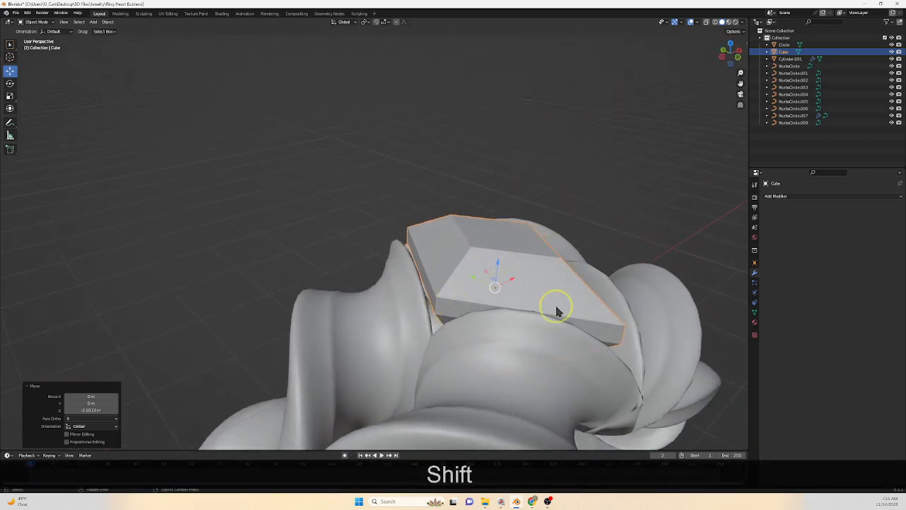
{"action": "key", "text": "s"}
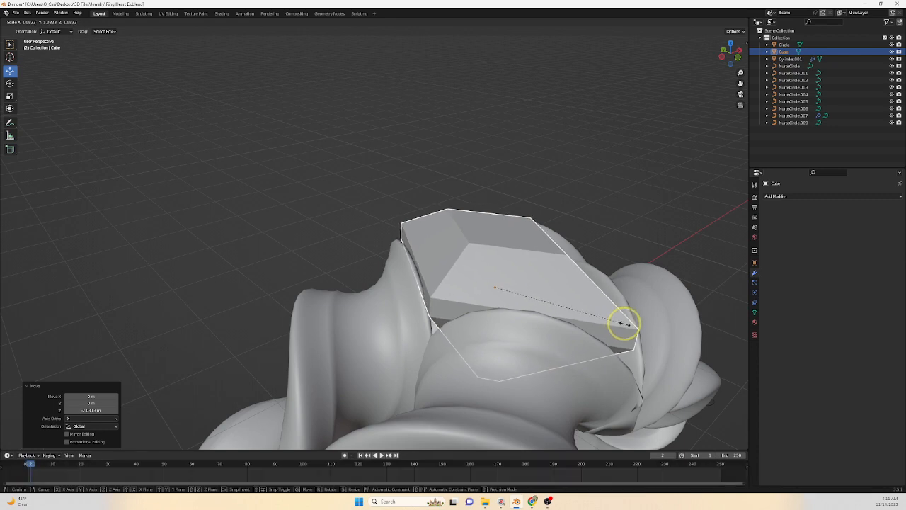
{"action": "left_click", "coordinate": [622, 323]}
{"action": "middle_click_drag", "start_coordinate": [623, 324], "coordinate": [595, 315]}
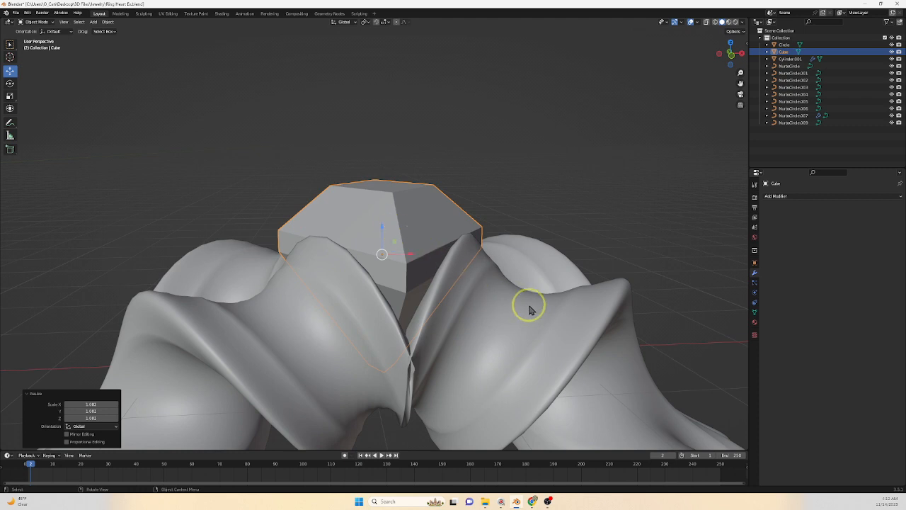
Flatten the gem to about 0.69 along Z and lower it slightly into the ring's crown.
{"action": "key", "text": "s"}
{"action": "key", "text": "z"}
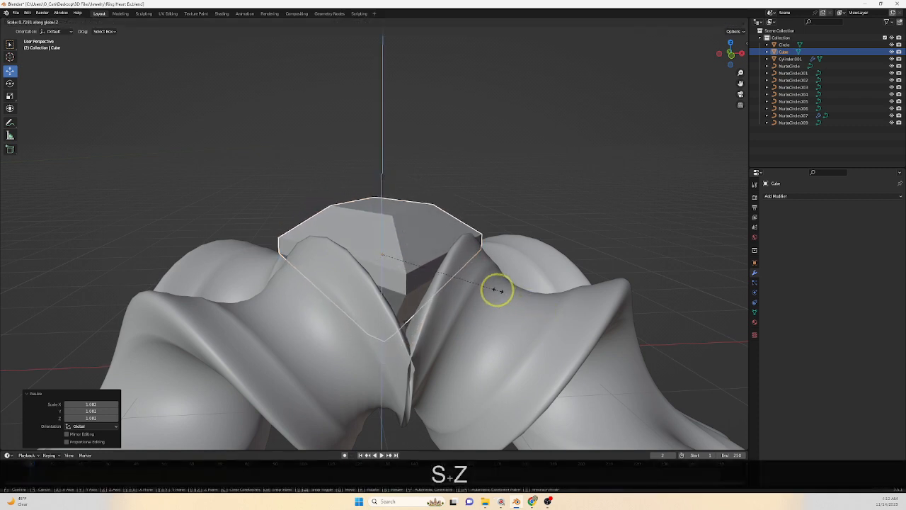
{"action": "left_click", "coordinate": [494, 291]}
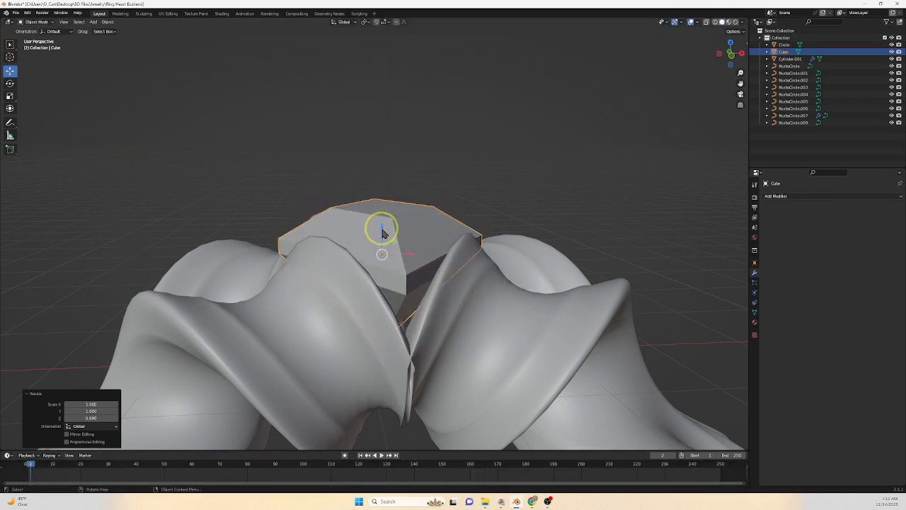
{"action": "left_click_drag", "start_coordinate": [382, 229], "coordinate": [385, 240]}
Select the mirrored twisted ring curve and open its control points for editing.
{"action": "scroll", "coordinate": [418, 255], "scroll_direction": "down", "scroll_amount": 4}
{"action": "middle_click_drag", "start_coordinate": [446, 268], "coordinate": [446, 286]}
{"action": "left_click", "coordinate": [514, 421]}
{"action": "middle_click_drag", "start_coordinate": [494, 389], "coordinate": [460, 318]}
{"action": "left_click", "coordinate": [425, 276], "text": "shift"}
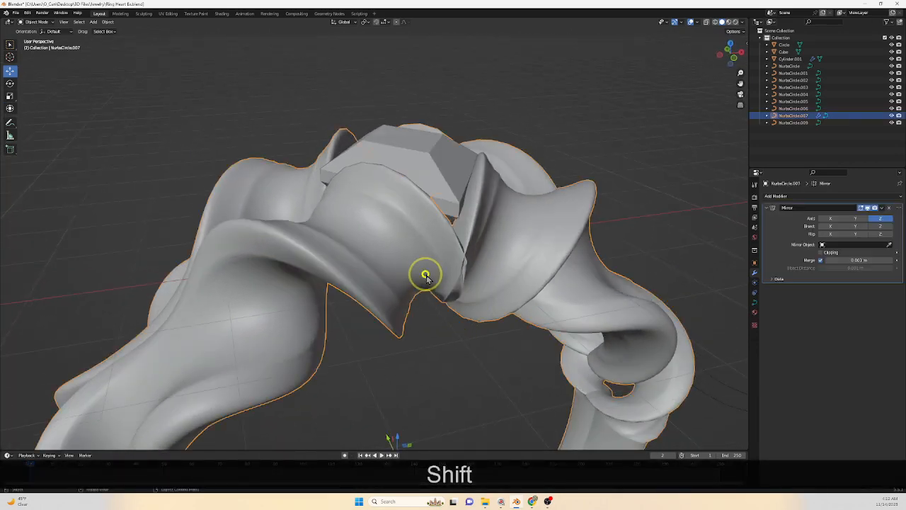
{"action": "key", "text": "Tab"}
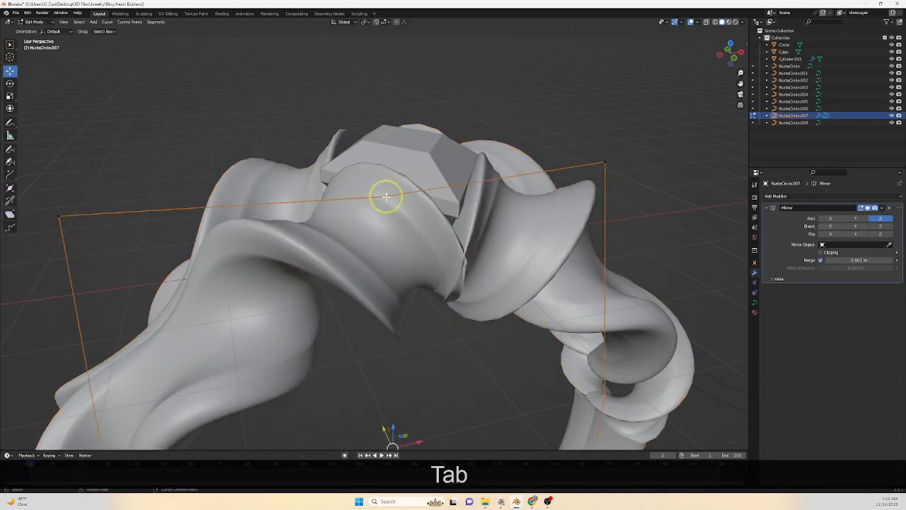
Try to change the curve's radius at the control point beside the gem, and undo the change.
{"action": "left_click", "coordinate": [10, 188]}
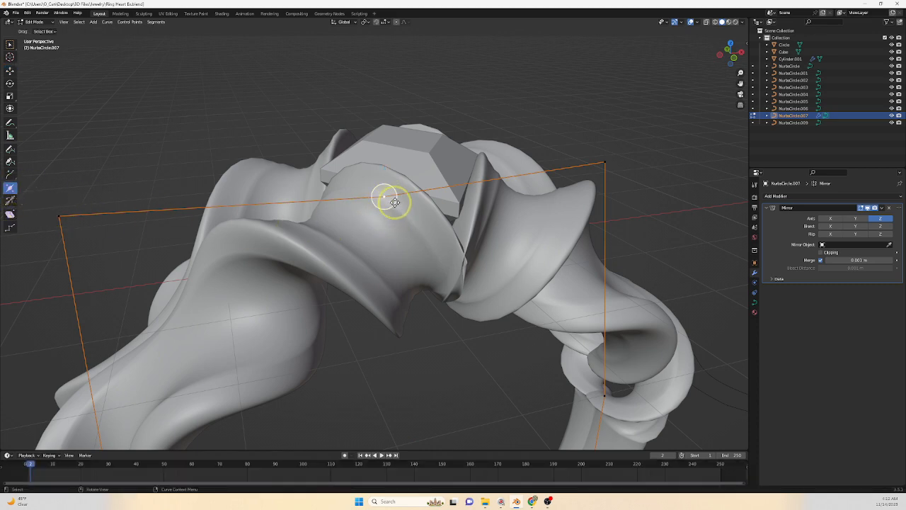
{"action": "left_click_drag", "start_coordinate": [387, 206], "coordinate": [391, 208]}
{"action": "key", "text": "ctrl+z"}
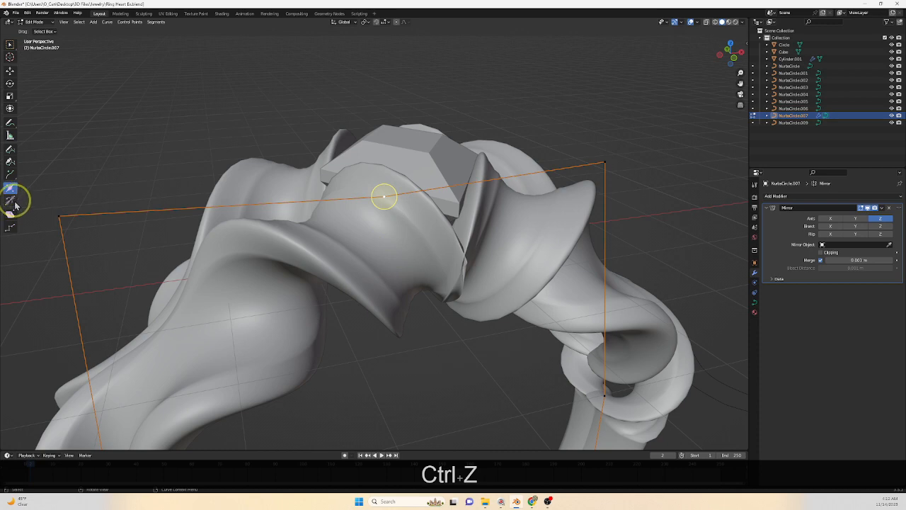
Tilt the curve at the control point beside the gem by about 44° so the twists wrap around the gem.
{"action": "left_click_drag", "start_coordinate": [384, 206], "coordinate": [377, 206]}
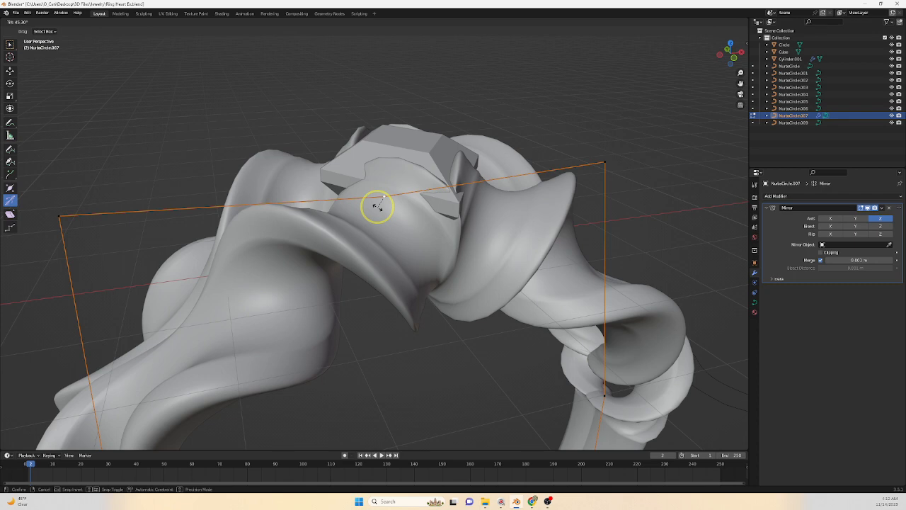
{"action": "mouse_move", "coordinate": [377, 205]}
{"action": "left_mouse_down"}
{"action": "mouse_move", "coordinate": [399, 211]}
{"action": "mouse_move", "coordinate": [378, 205]}
{"action": "left_mouse_up"}
{"action": "left_click", "coordinate": [378, 206]}
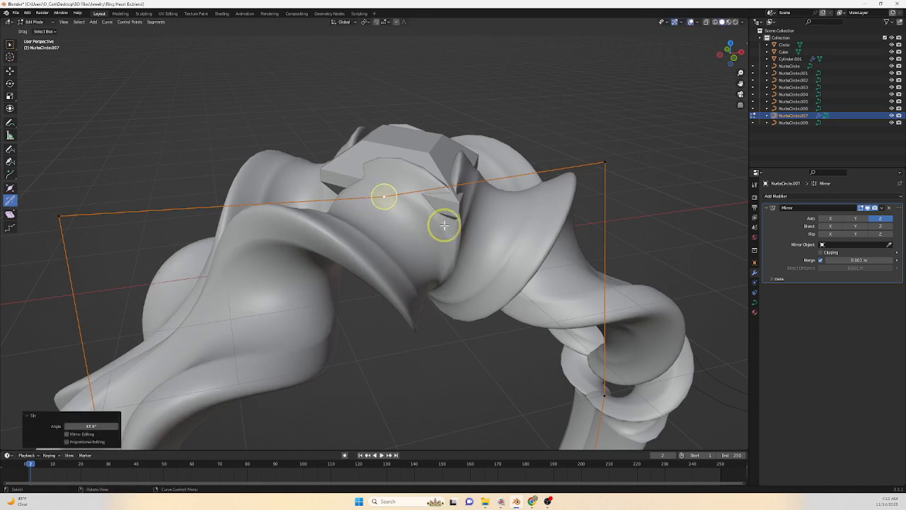
{"action": "middle_click_drag", "start_coordinate": [441, 223], "coordinate": [387, 253]}
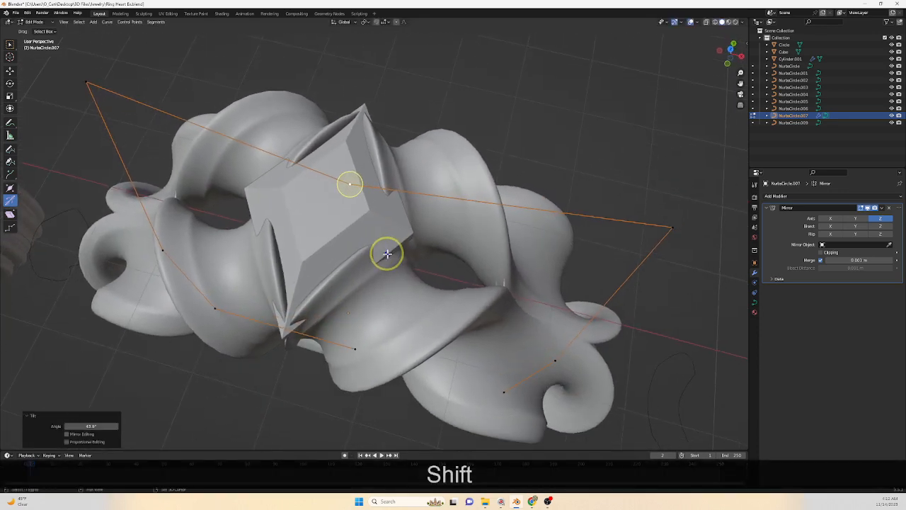
Nudge the crown control point slightly along Y towards the gem and return to Object Mode.
{"action": "left_click", "coordinate": [11, 71]}
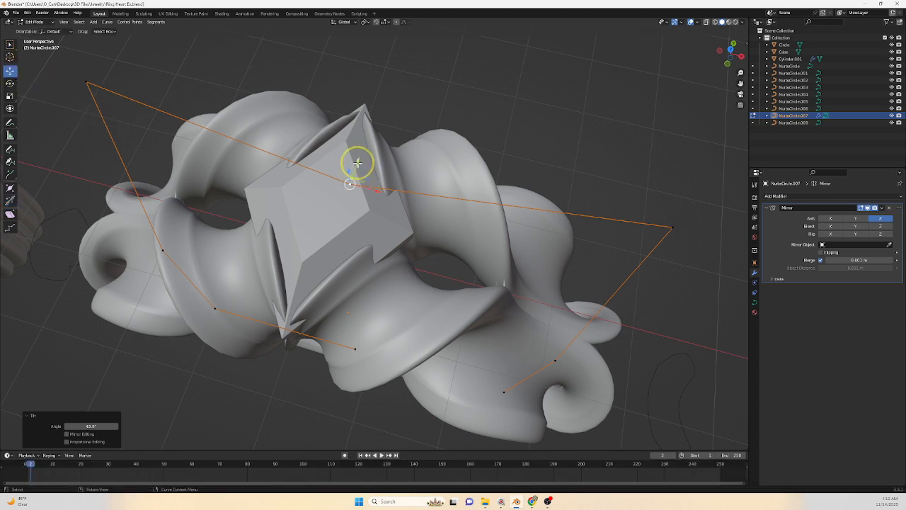
{"action": "mouse_move", "coordinate": [358, 162]}
{"action": "left_mouse_down"}
{"action": "mouse_move", "coordinate": [368, 146]}
{"action": "mouse_move", "coordinate": [363, 170]}
{"action": "left_mouse_up"}
{"action": "middle_click_drag", "start_coordinate": [359, 210], "coordinate": [380, 256]}
{"action": "middle_click_drag", "start_coordinate": [388, 207], "coordinate": [433, 201]}
{"action": "key", "text": "Tab"}
Narrow the gem slightly along global X to fit between the twists, and deselect it.
{"action": "left_click", "coordinate": [419, 203]}
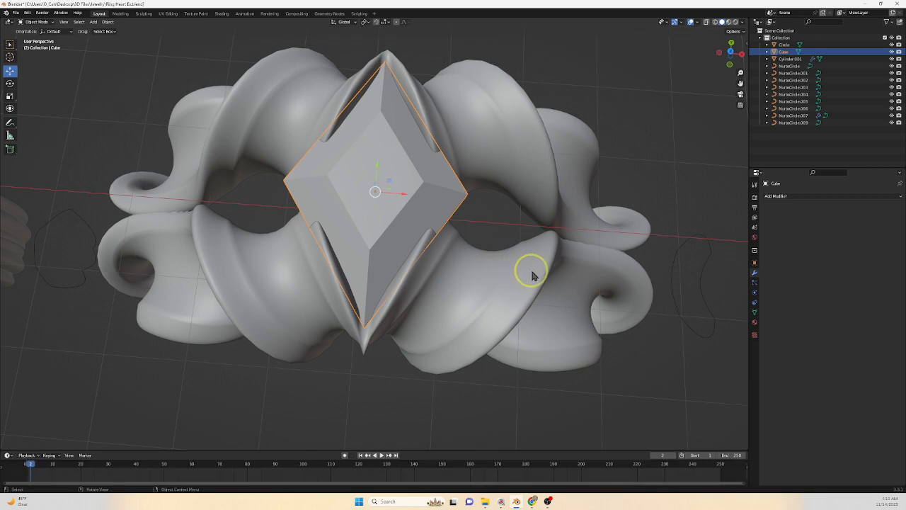
{"action": "key", "text": "s"}
{"action": "key", "text": "x"}
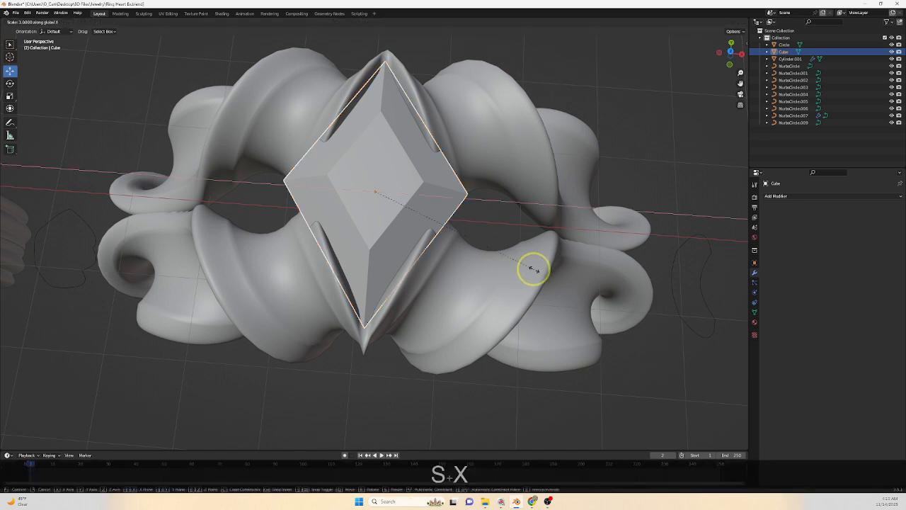
{"action": "left_click", "coordinate": [493, 259]}
{"action": "middle_click_drag", "start_coordinate": [492, 263], "coordinate": [501, 186]}
{"action": "left_click", "coordinate": [643, 146]}
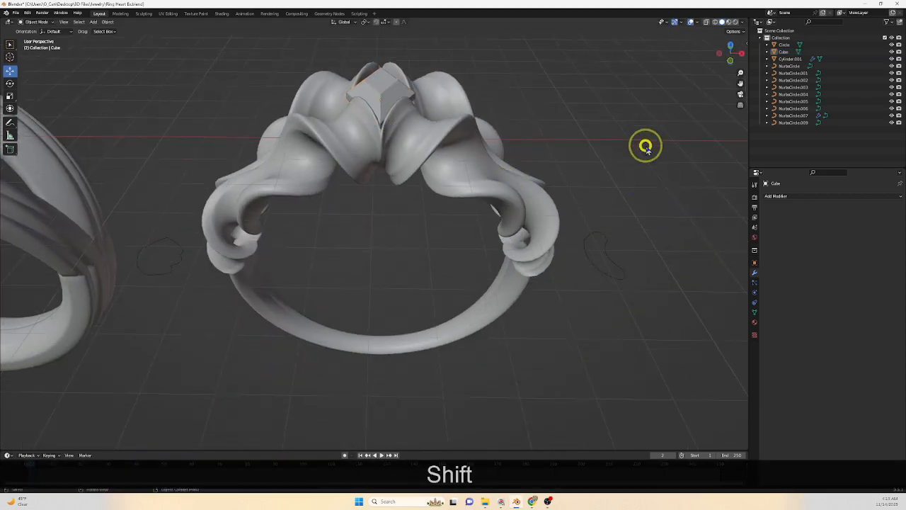
Switch the viewport to Material Preview shading and add a new material to the twisted ring.
{"action": "middle_click_drag", "start_coordinate": [643, 146], "coordinate": [429, 254]}
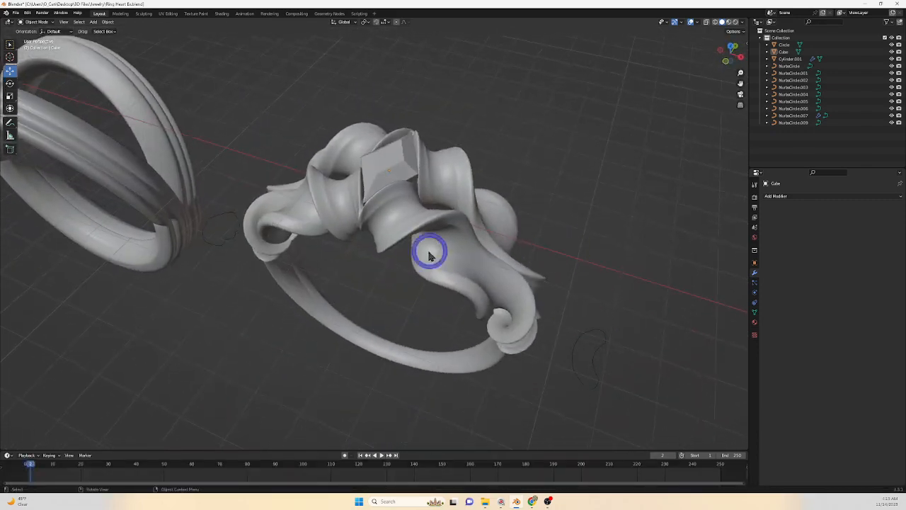
{"action": "middle_click_drag", "start_coordinate": [501, 231], "coordinate": [380, 226]}
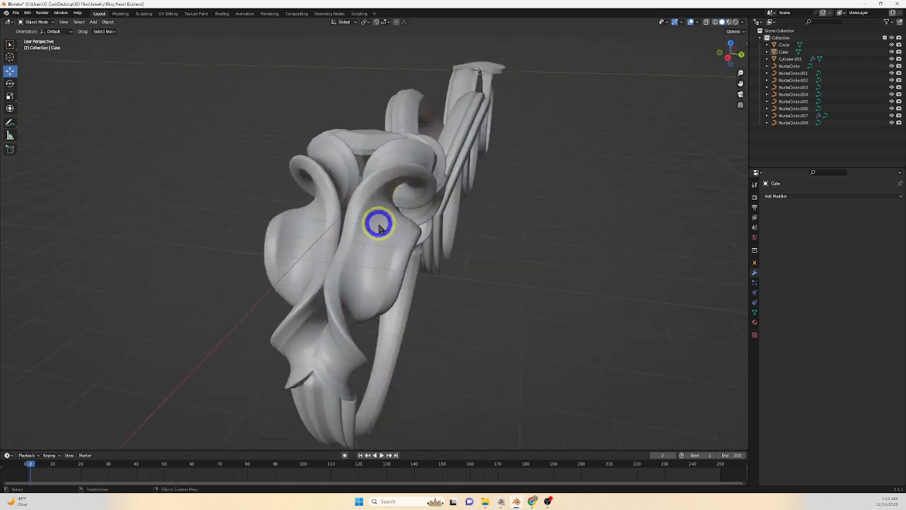
{"action": "middle_click_drag", "start_coordinate": [356, 345], "coordinate": [468, 356]}
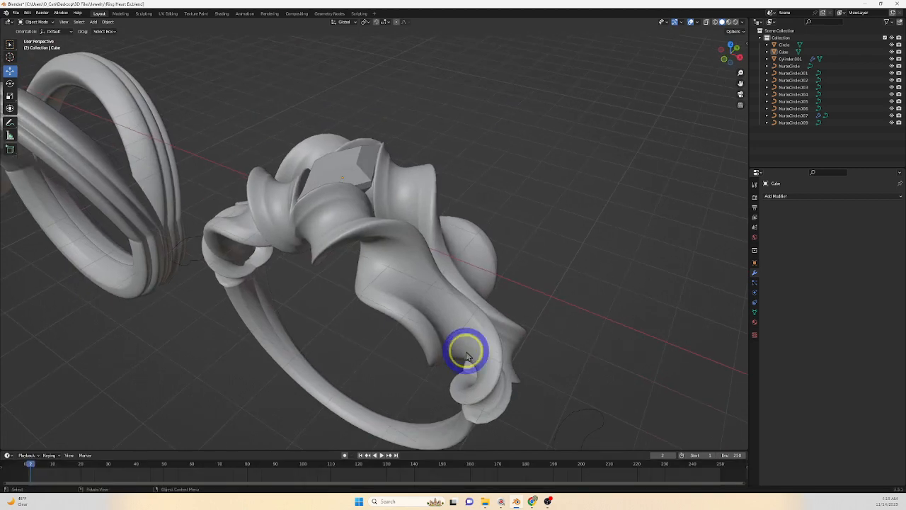
{"action": "left_click", "coordinate": [435, 271]}
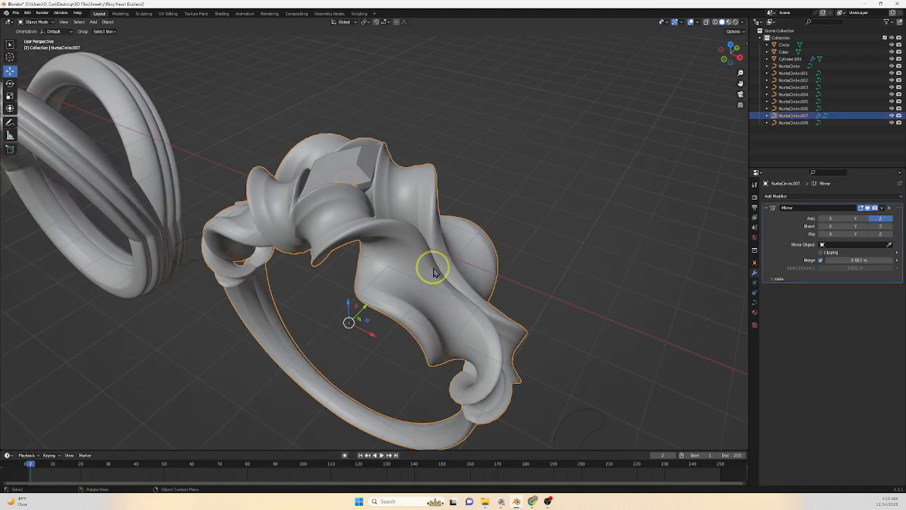
{"action": "left_click", "coordinate": [729, 22]}
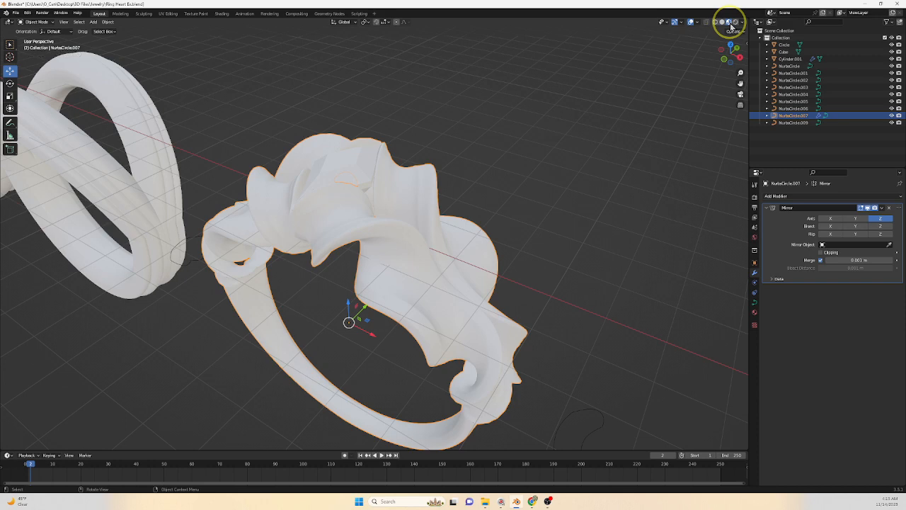
{"action": "left_click", "coordinate": [755, 313]}
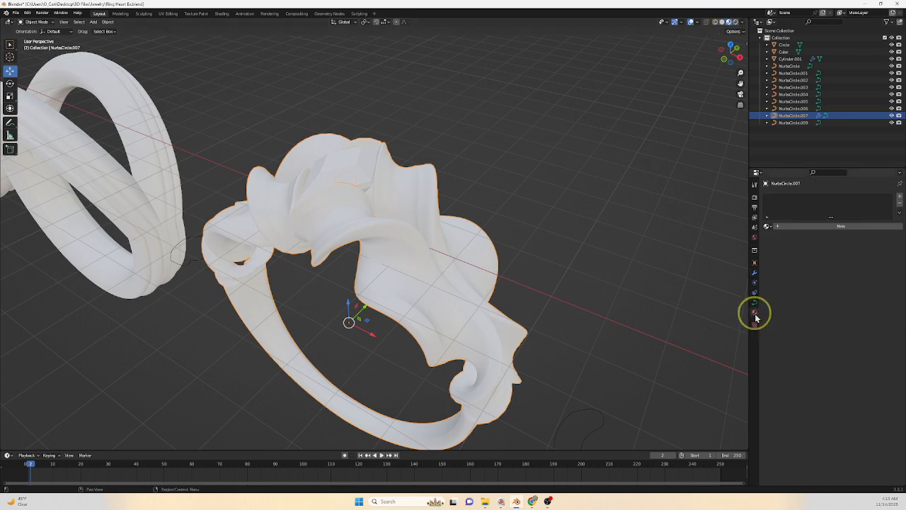
{"action": "left_click", "coordinate": [774, 228]}
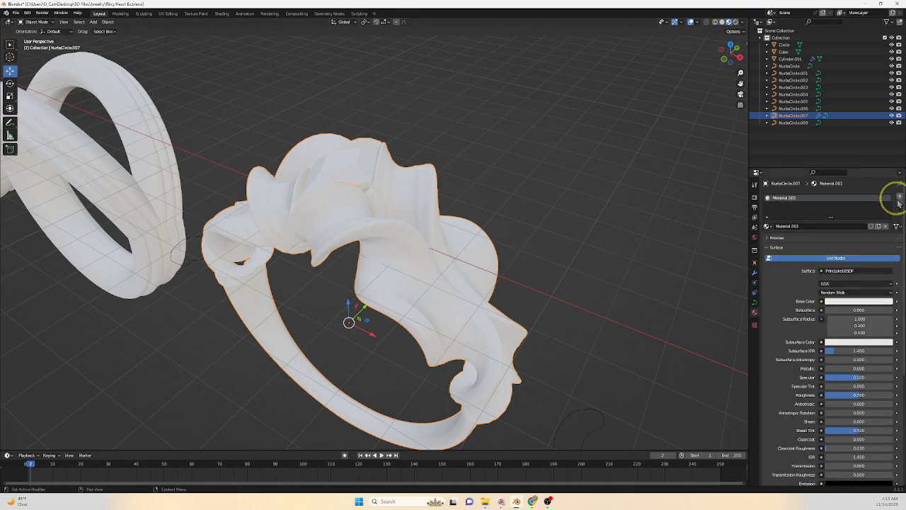
Give the ring's material a golden yellow base colour, set Metallic to 1.000 and lower its roughness for a polished finish.
{"action": "left_click", "coordinate": [849, 302]}
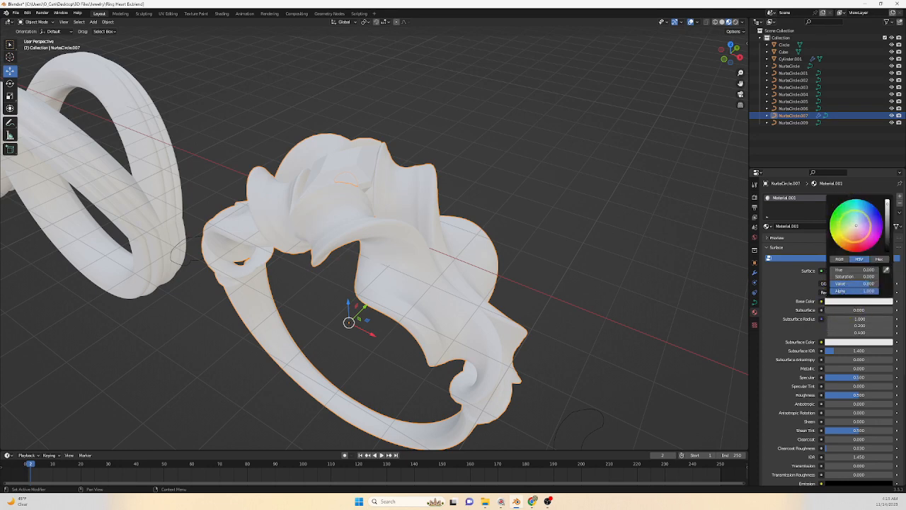
{"action": "left_click_drag", "start_coordinate": [843, 236], "coordinate": [844, 239]}
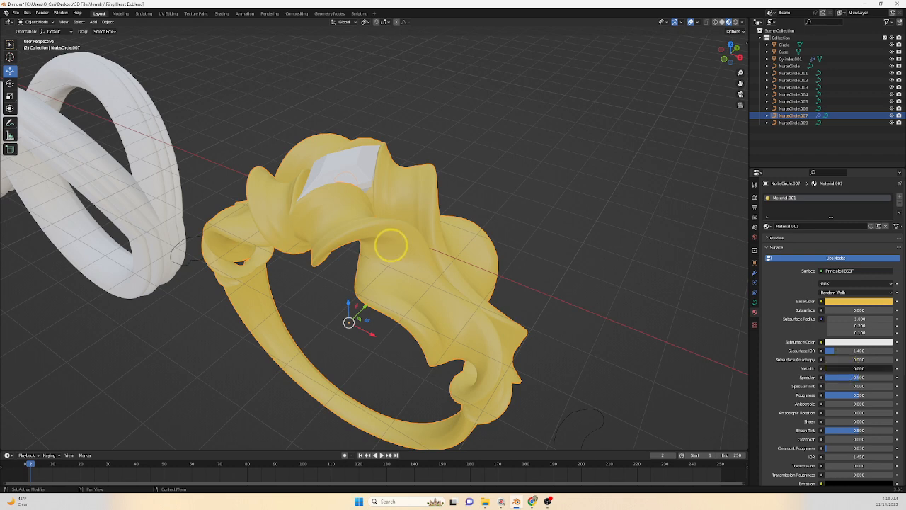
{"action": "left_click_drag", "start_coordinate": [391, 245], "coordinate": [469, 250]}
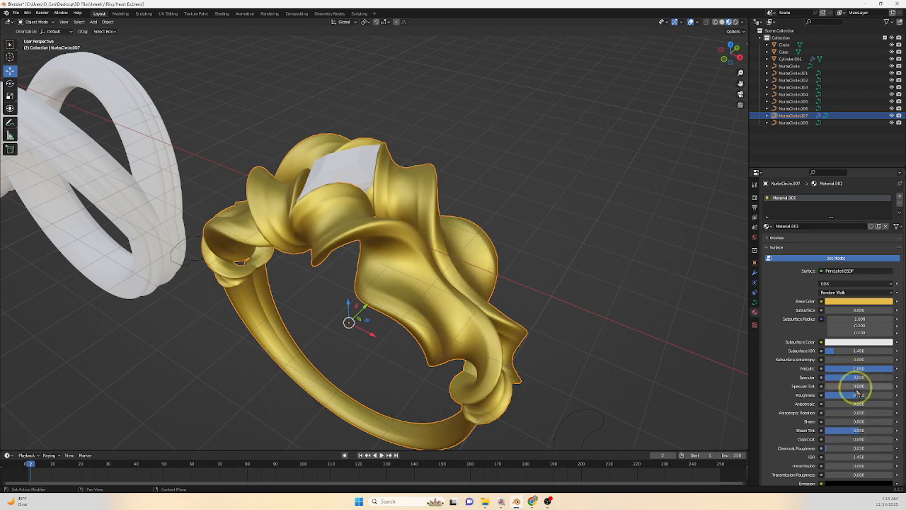
{"action": "left_click_drag", "start_coordinate": [859, 401], "coordinate": [378, 274]}
Add a new white material to the gem with Roughness 0.000 and Transmission 1.000 for a glass look.
{"action": "left_click", "coordinate": [361, 169]}
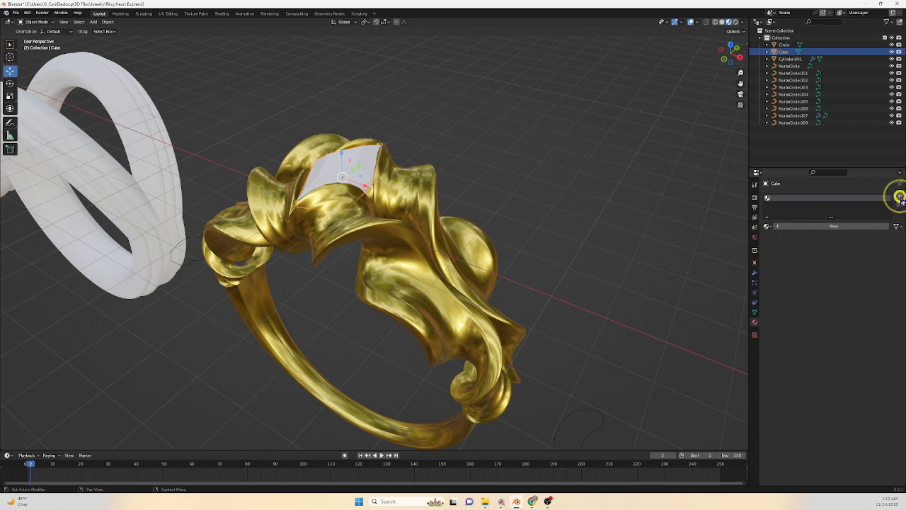
{"action": "left_click", "coordinate": [802, 227]}
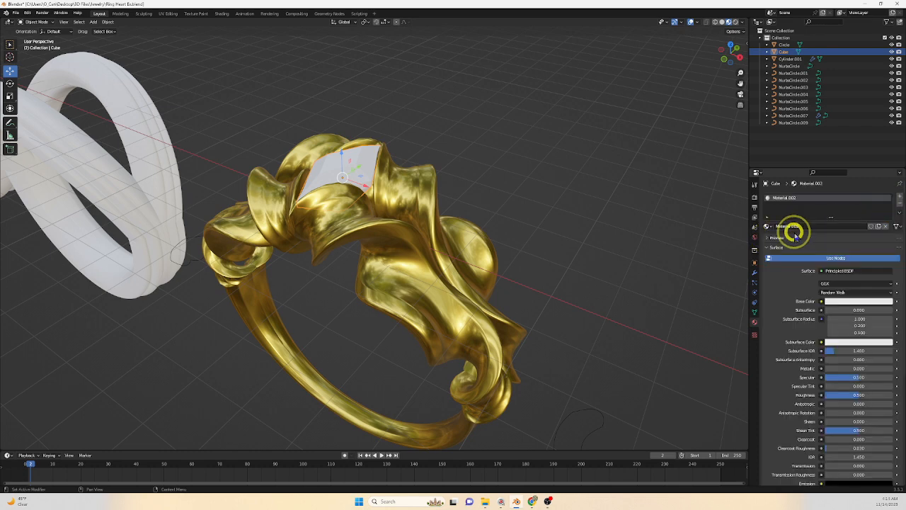
{"action": "left_click", "coordinate": [863, 301]}
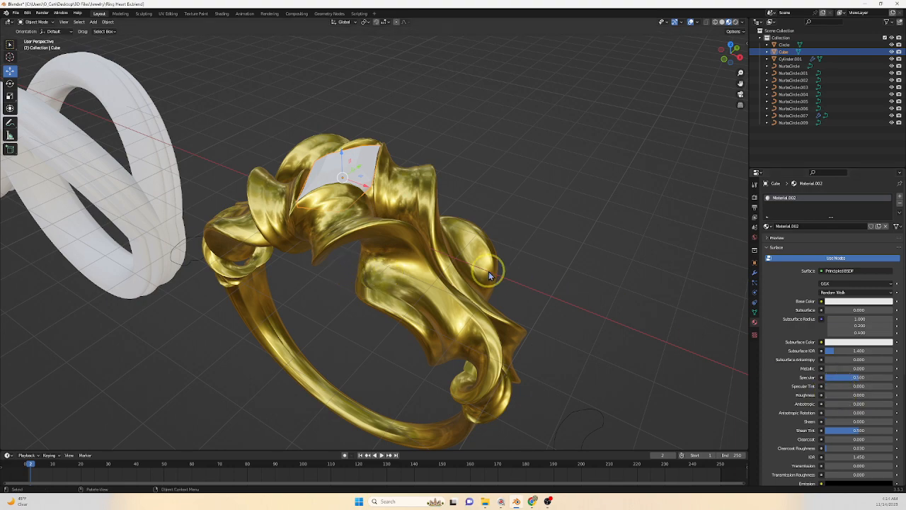
{"action": "middle_click_drag", "start_coordinate": [489, 274], "coordinate": [513, 281]}
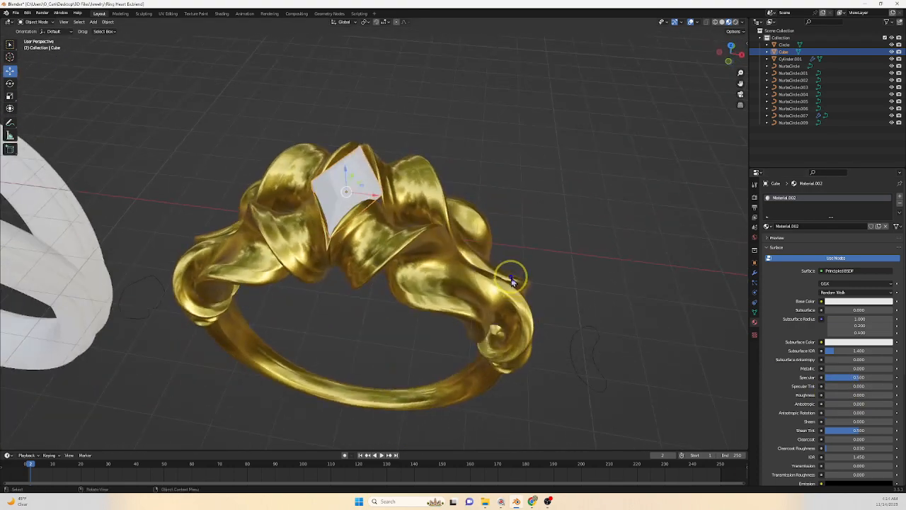
{"action": "scroll", "coordinate": [880, 234], "scroll_direction": "down", "scroll_amount": 6}
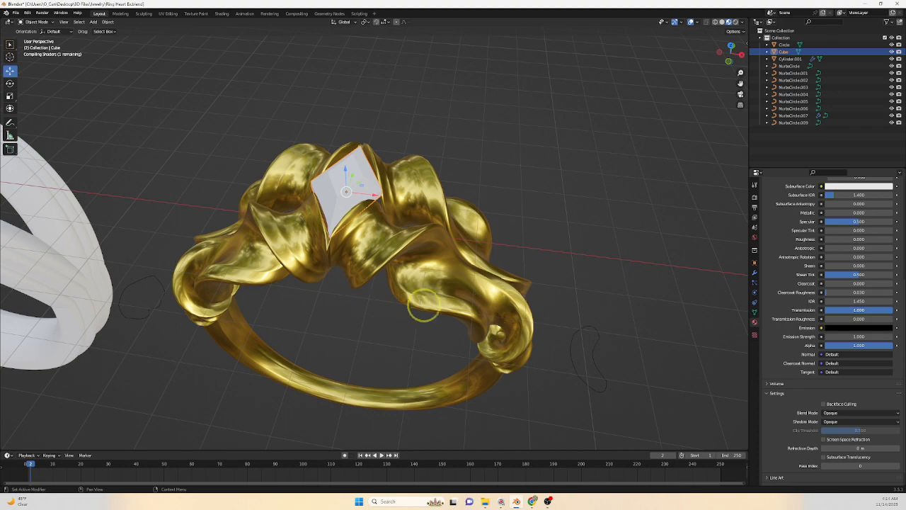
Try the Rendered viewport shading on the ring and gem, and return to Material Preview.
{"action": "middle_click_drag", "start_coordinate": [515, 276], "coordinate": [618, 254]}
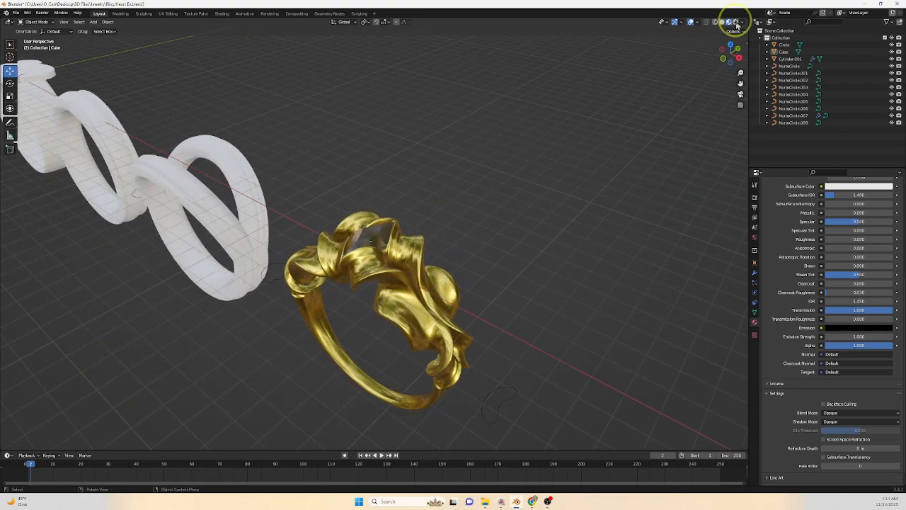
{"action": "left_click", "coordinate": [736, 22]}
{"action": "left_click", "coordinate": [729, 23]}
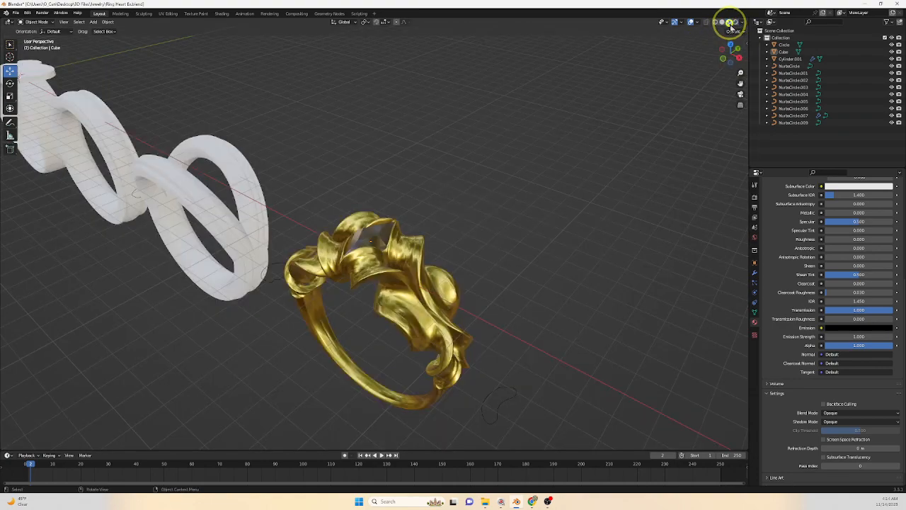
Examine the gold twisted ring and its transparent gem from the front, side and above.
{"action": "scroll", "coordinate": [475, 265], "scroll_direction": "up", "scroll_amount": 4}
{"action": "middle_click_drag", "start_coordinate": [475, 265], "coordinate": [581, 296], "text": "shift"}
{"action": "middle_click_drag", "start_coordinate": [581, 296], "coordinate": [545, 334]}
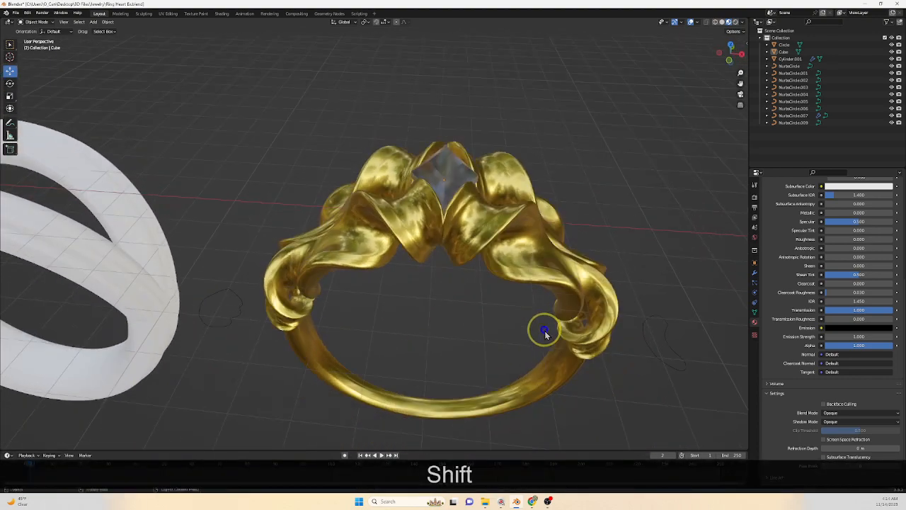
{"action": "scroll", "coordinate": [474, 405], "scroll_direction": "down", "scroll_amount": 3}
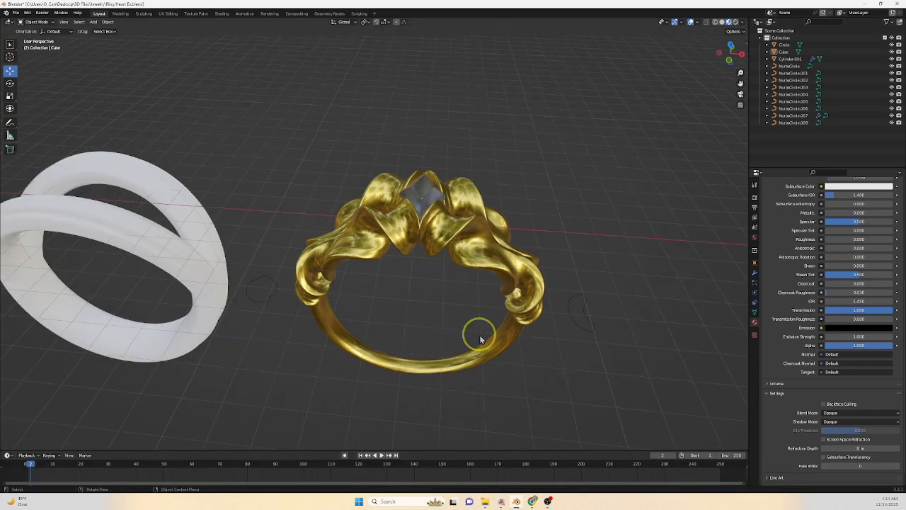
{"action": "middle_click_drag", "start_coordinate": [480, 340], "coordinate": [467, 359]}
{"action": "middle_click_drag", "start_coordinate": [339, 274], "coordinate": [576, 338], "text": "shift"}
{"action": "middle_click_drag", "start_coordinate": [333, 355], "coordinate": [502, 333], "text": "shift"}
{"action": "middle_click_drag", "start_coordinate": [623, 376], "coordinate": [461, 300], "text": "shift"}
{"action": "scroll", "coordinate": [474, 335], "scroll_direction": "up", "scroll_amount": 4}
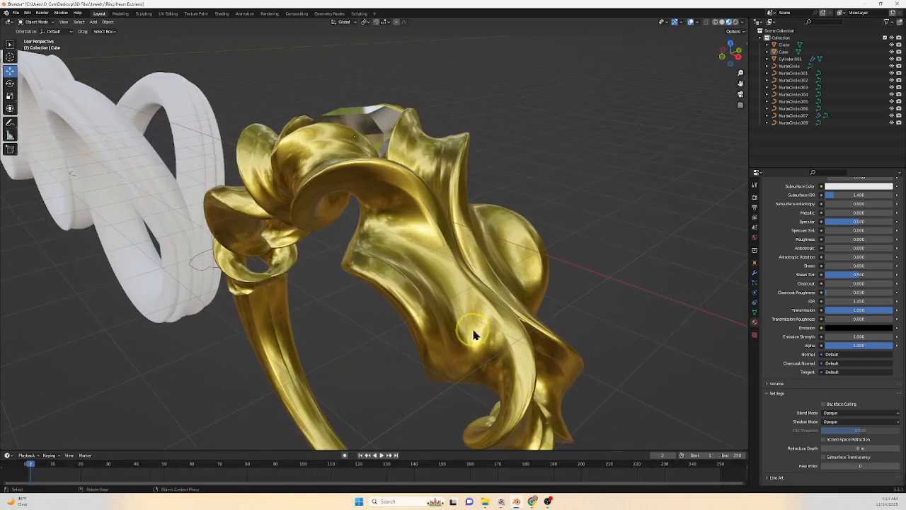
{"action": "middle_click_drag", "start_coordinate": [474, 335], "coordinate": [633, 294]}
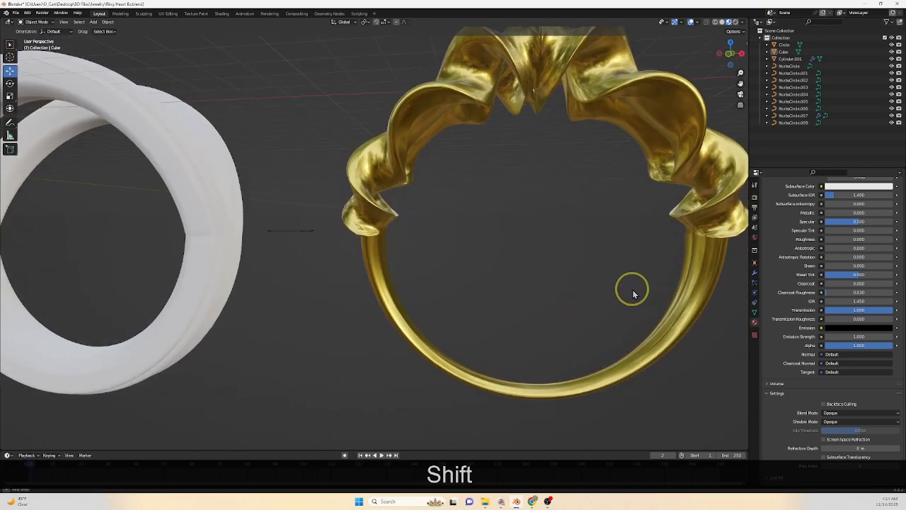
{"action": "middle_click_drag", "start_coordinate": [544, 312], "coordinate": [544, 311], "text": "shift"}
{"action": "scroll", "coordinate": [664, 266], "scroll_direction": "down", "scroll_amount": 3}
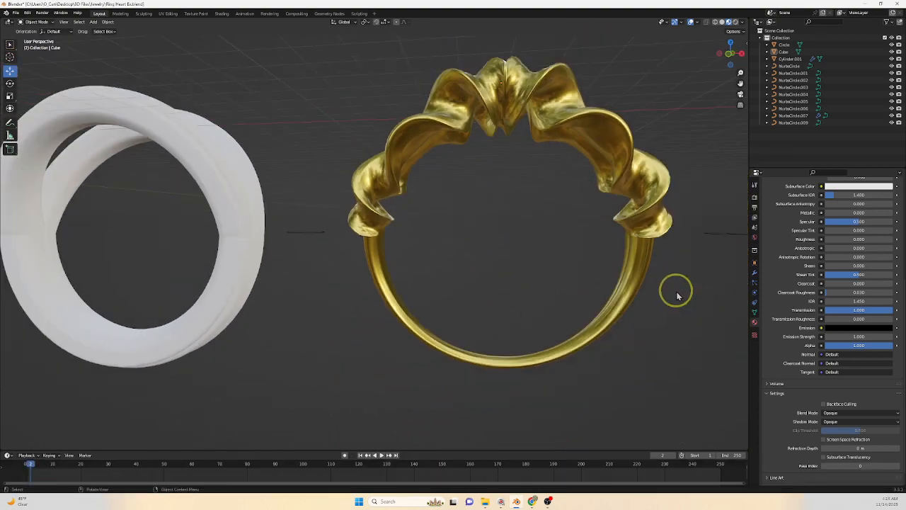
{"action": "middle_click_drag", "start_coordinate": [672, 298], "coordinate": [345, 310], "text": "shift"}
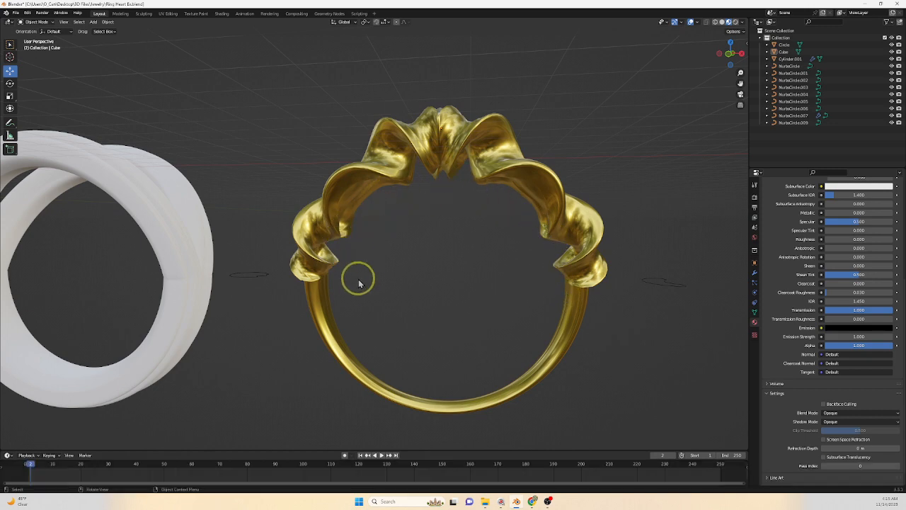
{"action": "middle_click_drag", "start_coordinate": [551, 303], "coordinate": [231, 183]}
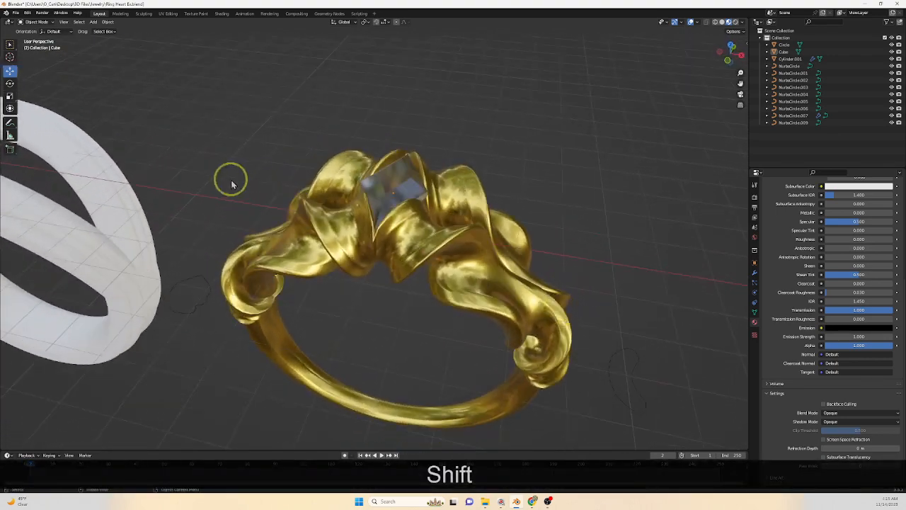